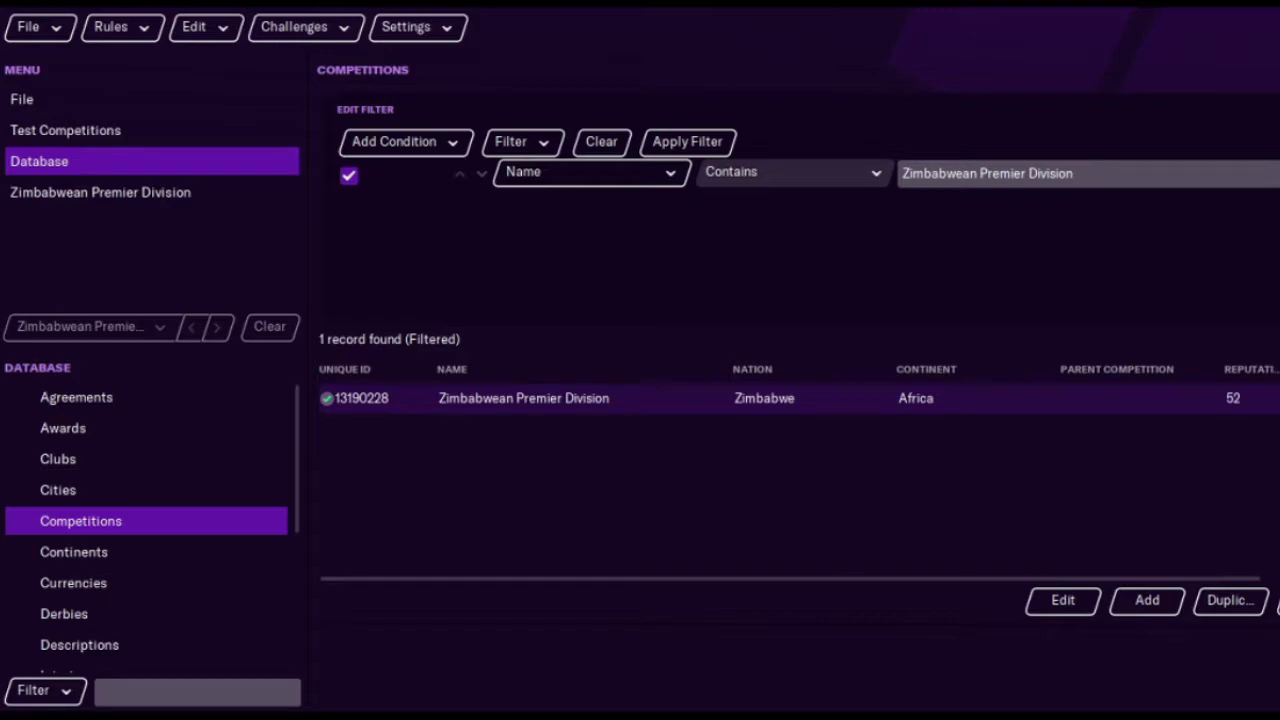
# Step: Add nation rules for Zimbabwe that create new competitions and rules, accepting the default season update day and season dates
pyautogui.click(112, 30)
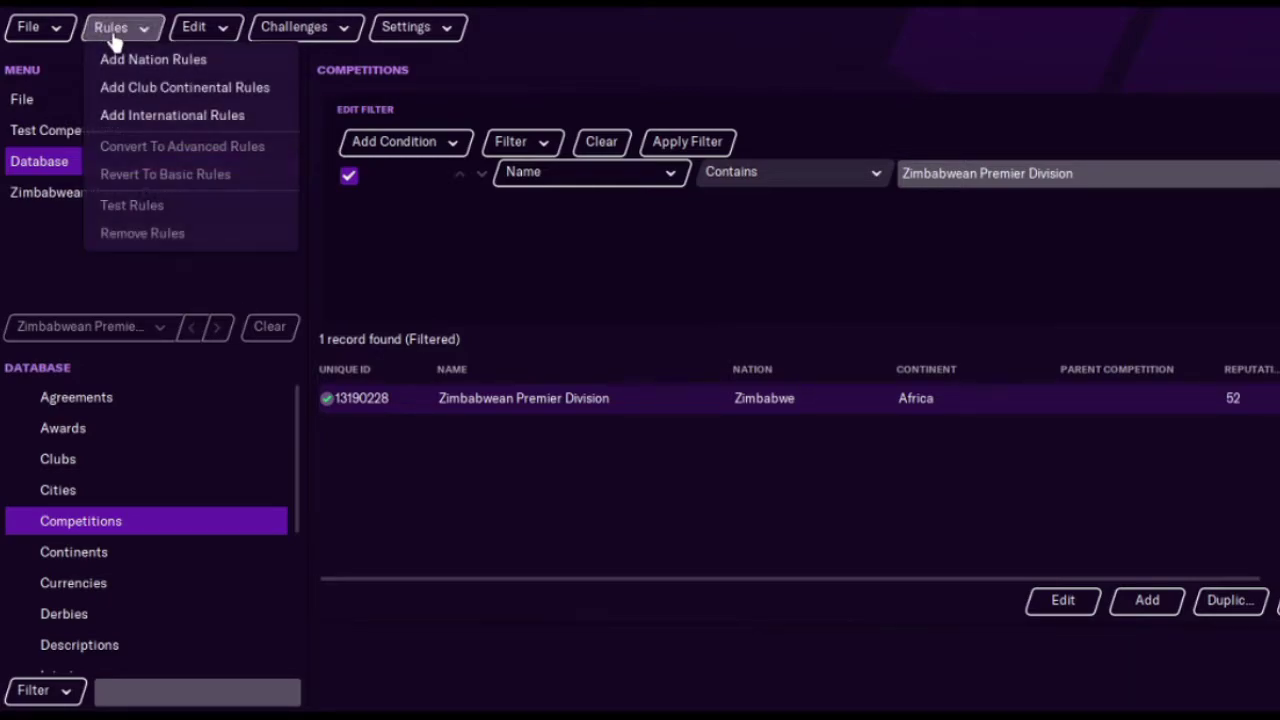
pyautogui.click(138, 60)
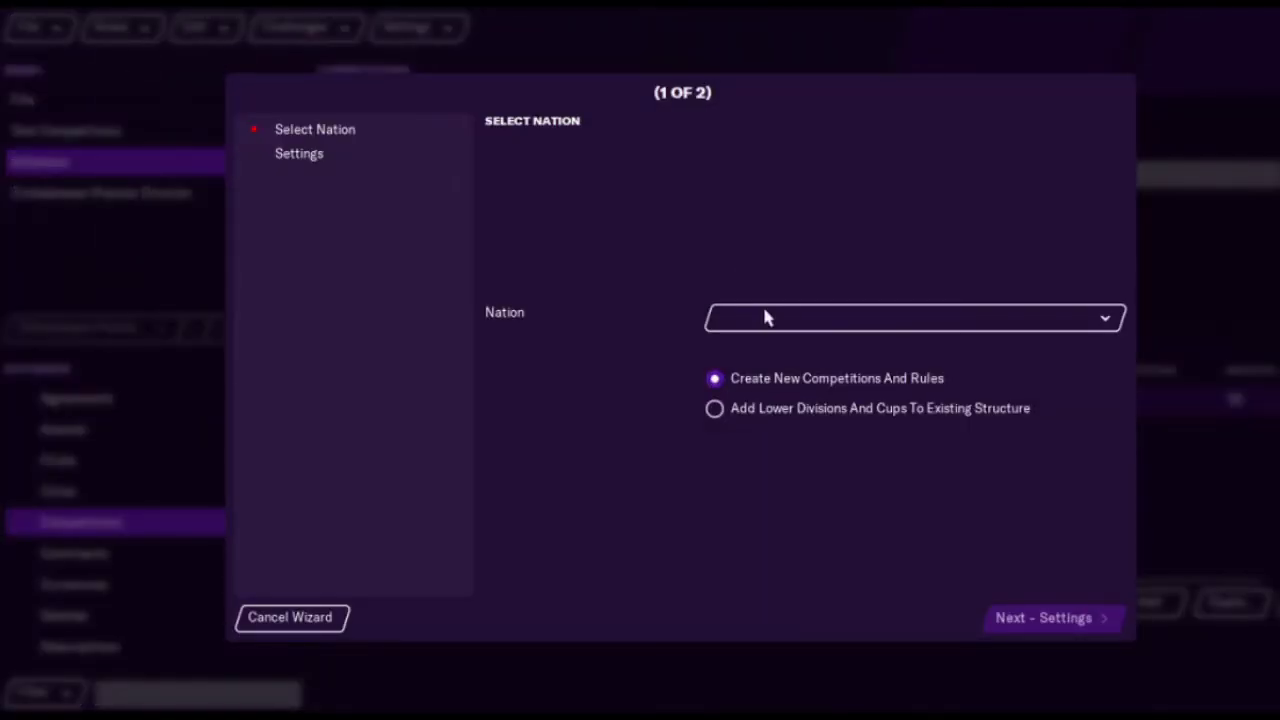
pyautogui.click(798, 320)
pyautogui.moveTo(1008, 350)
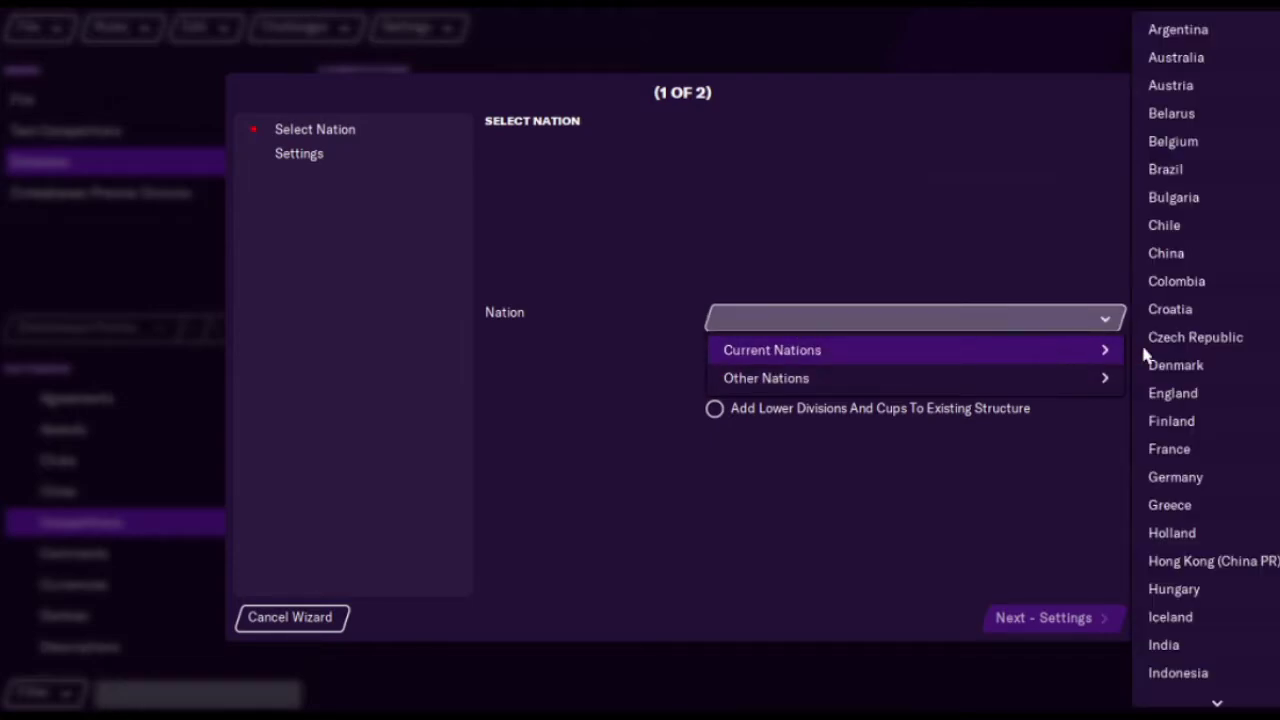
pyautogui.scroll(-2, 1180, 700)
pyautogui.scroll(-7, 1180, 700)
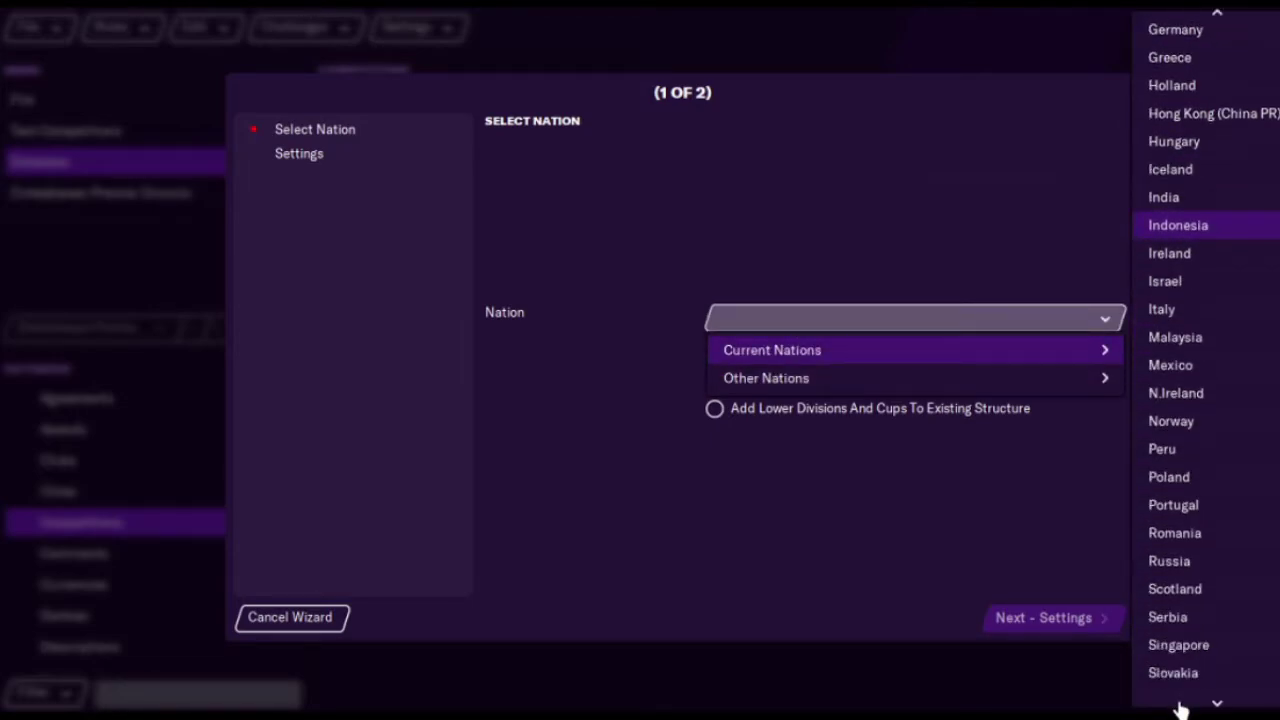
pyautogui.scroll(-1, 1180, 705)
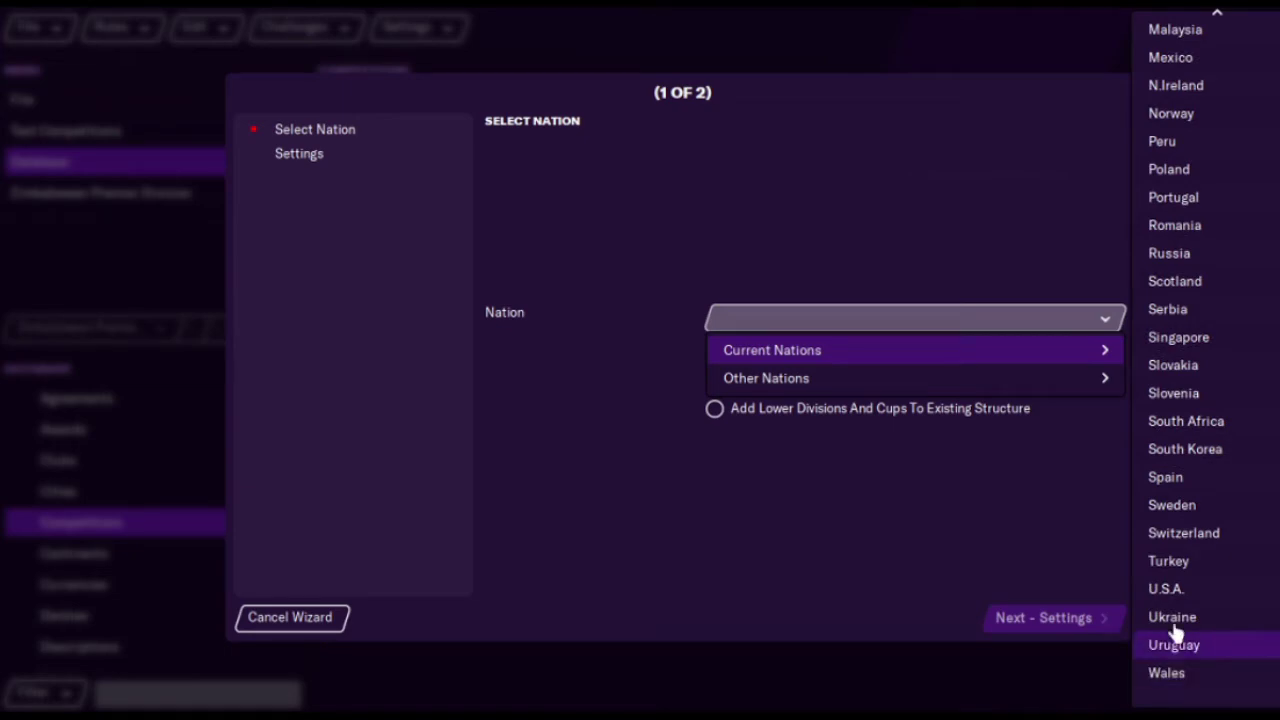
pyautogui.moveTo(935, 385)
pyautogui.scroll(-5, 1232, 705)
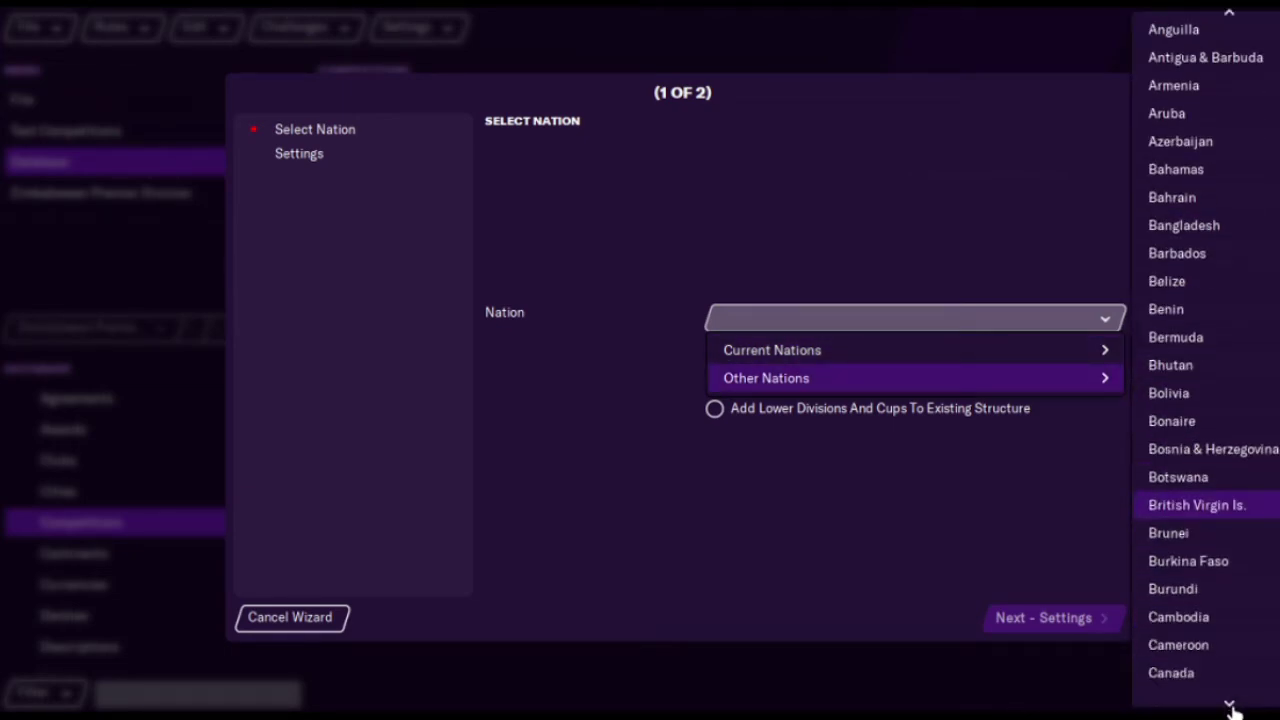
pyautogui.scroll(-5, 1230, 708)
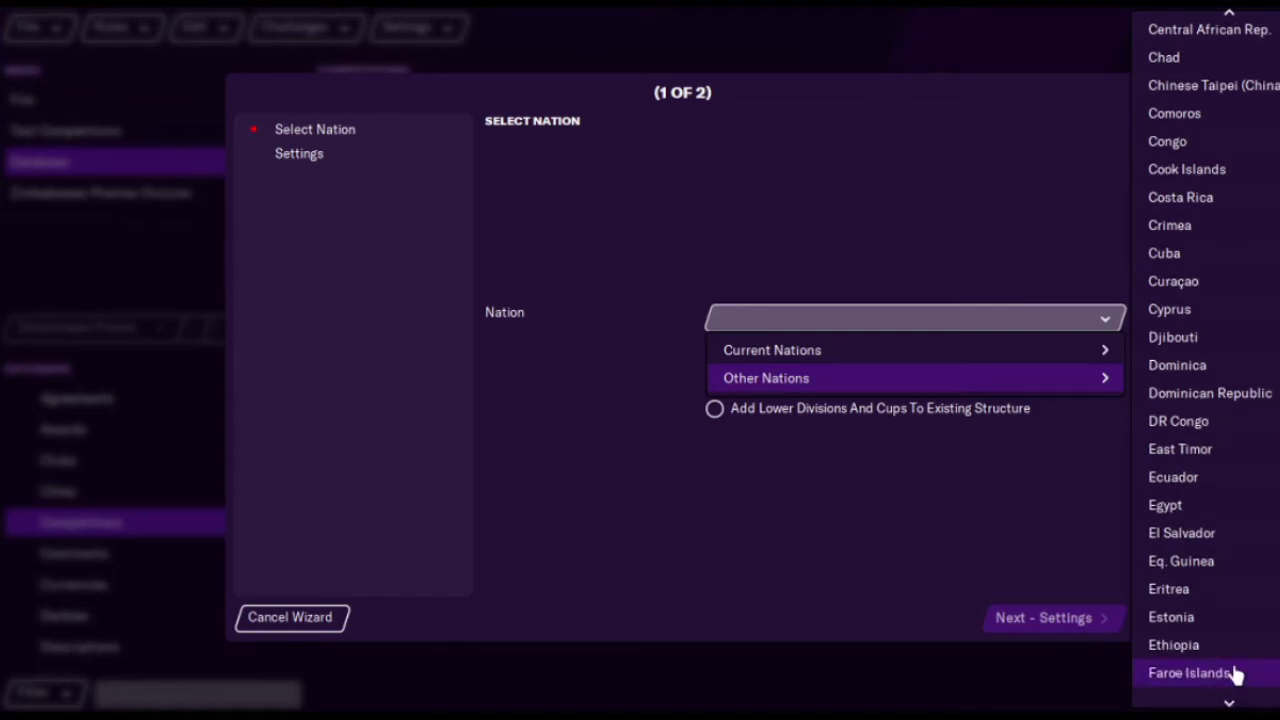
pyautogui.scroll(-5, 1230, 705)
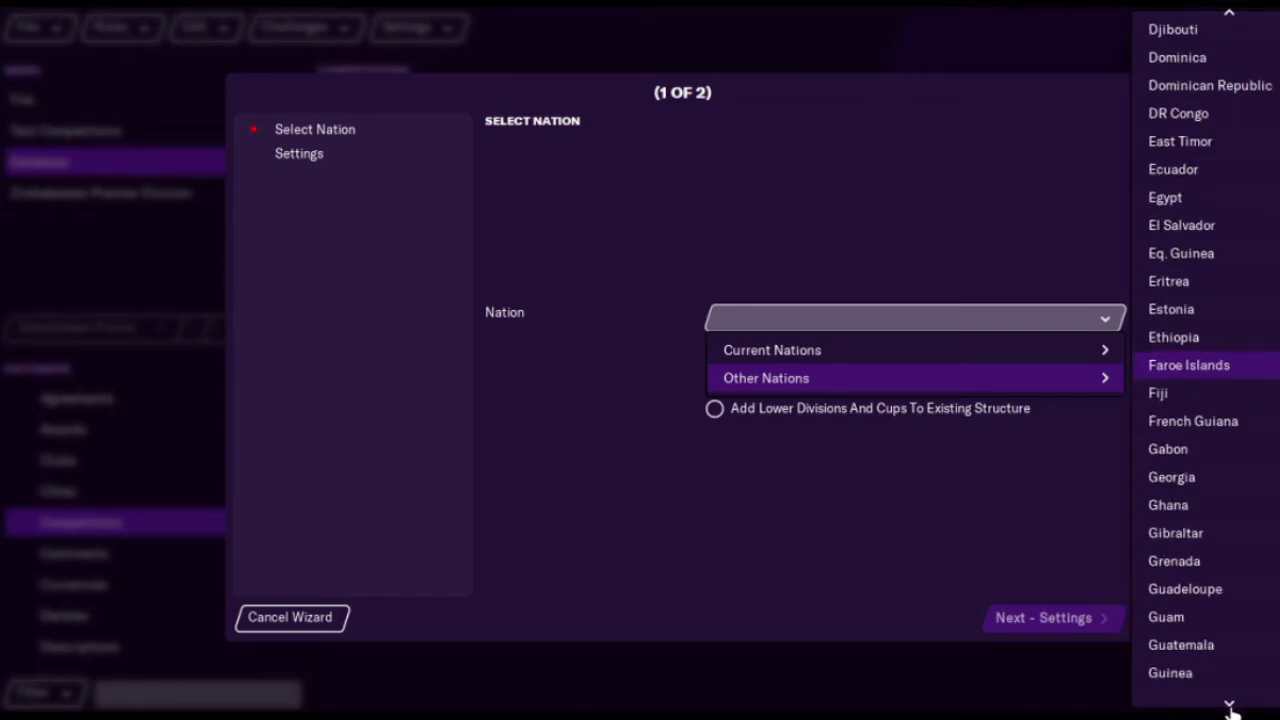
pyautogui.scroll(-5, 1230, 708)
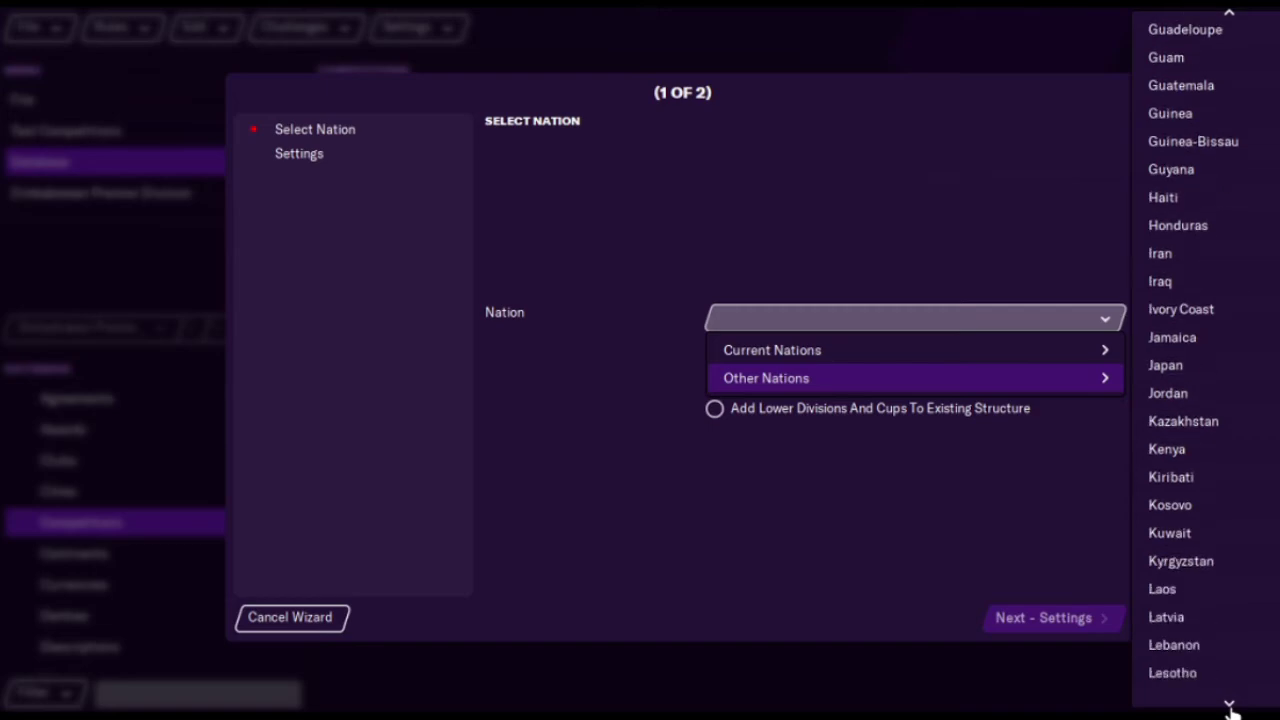
pyautogui.scroll(-3, 1230, 708)
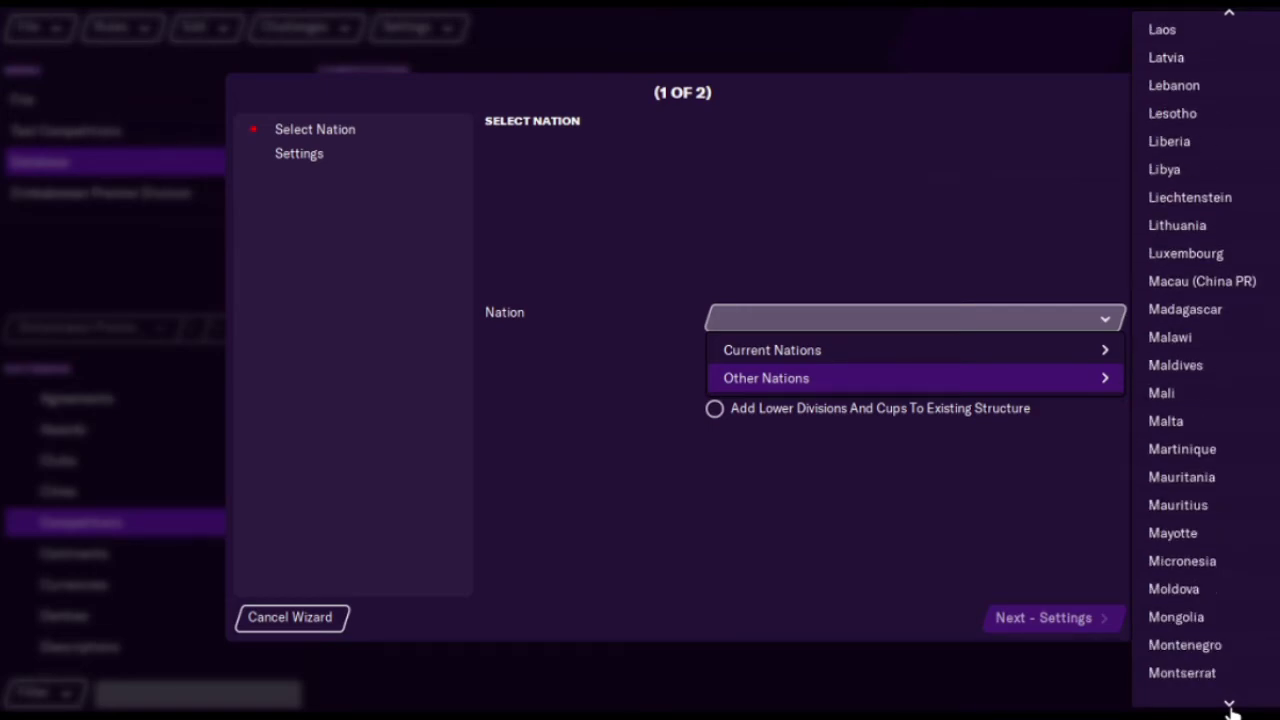
pyautogui.scroll(-10, 1230, 708)
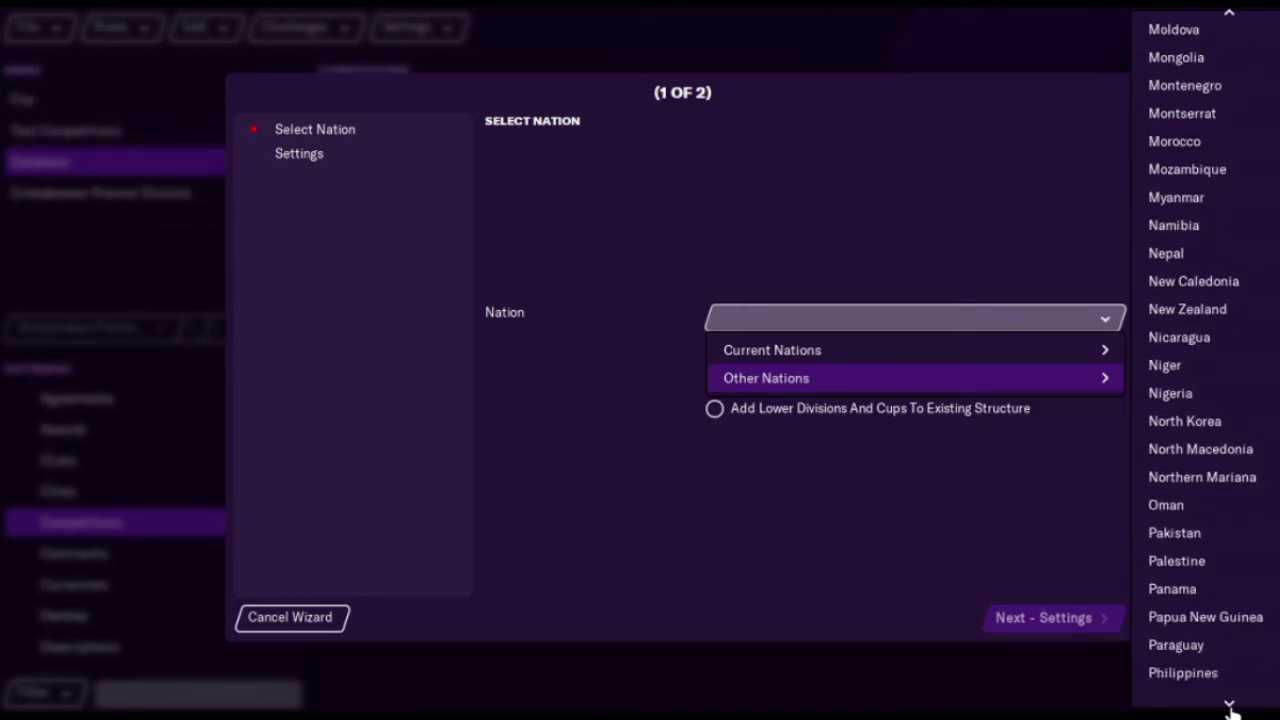
pyautogui.scroll(-10, 1230, 705)
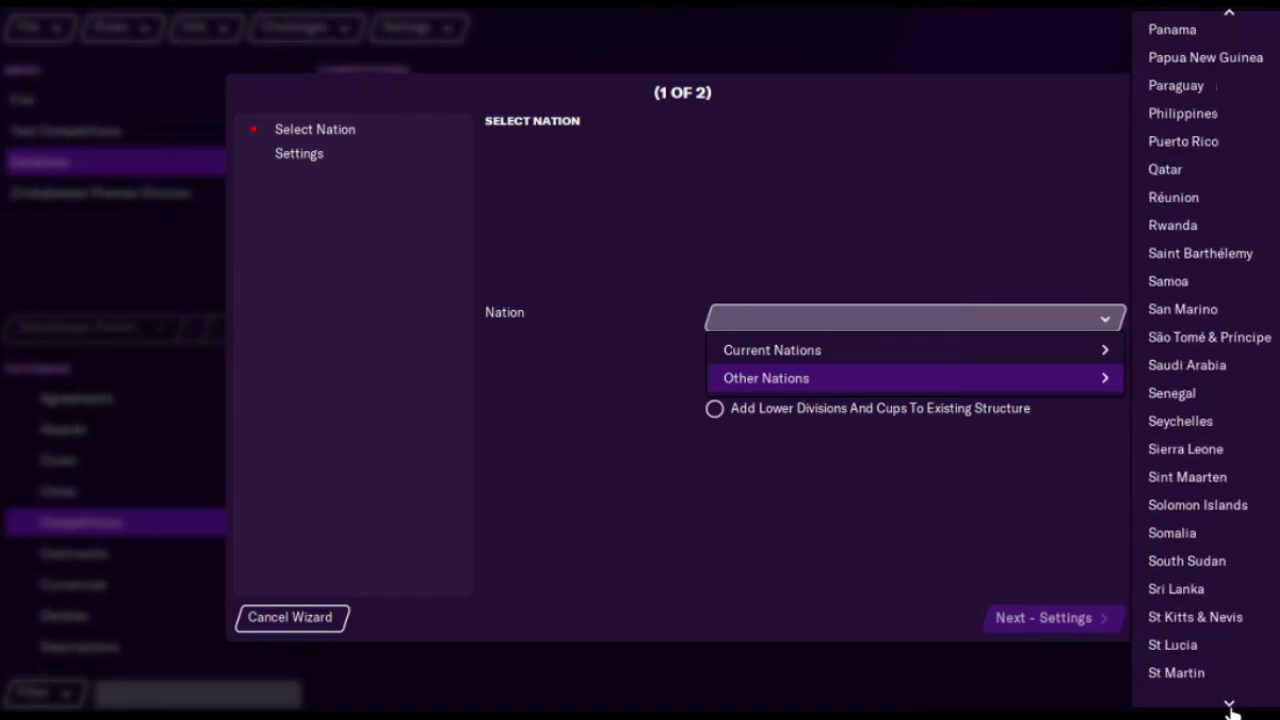
pyautogui.click(1210, 678)
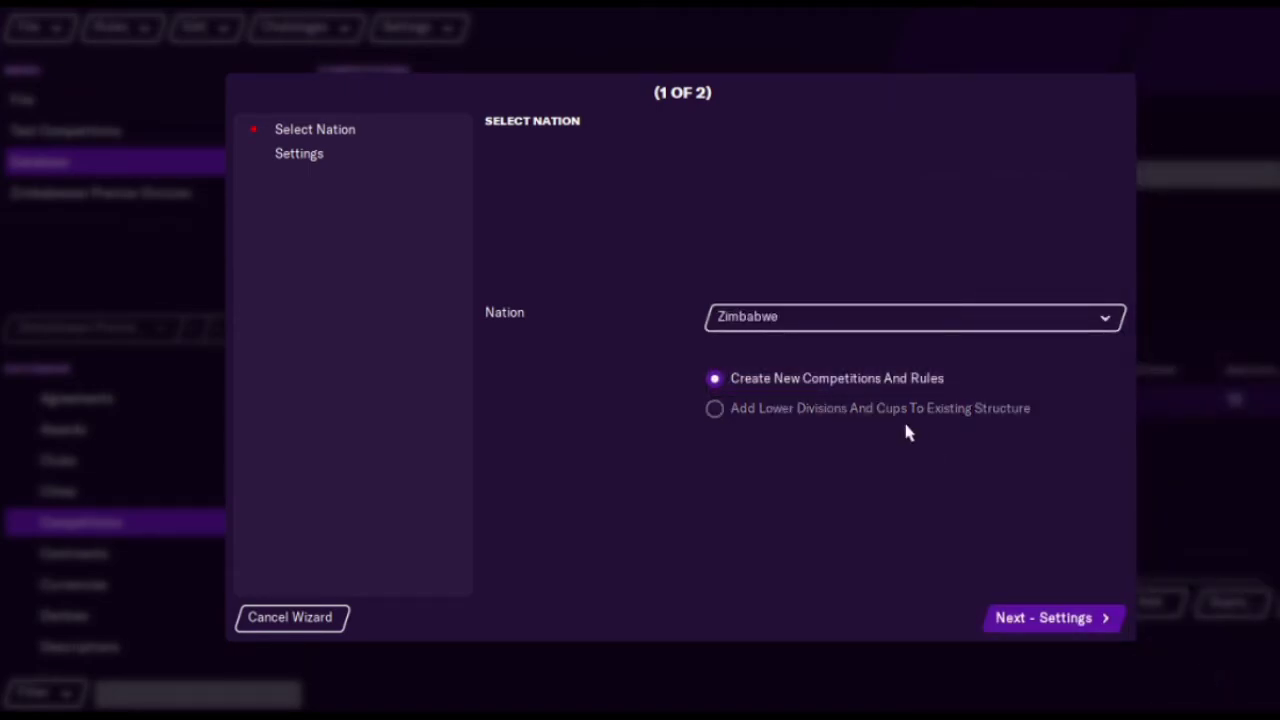
pyautogui.click(1058, 618)
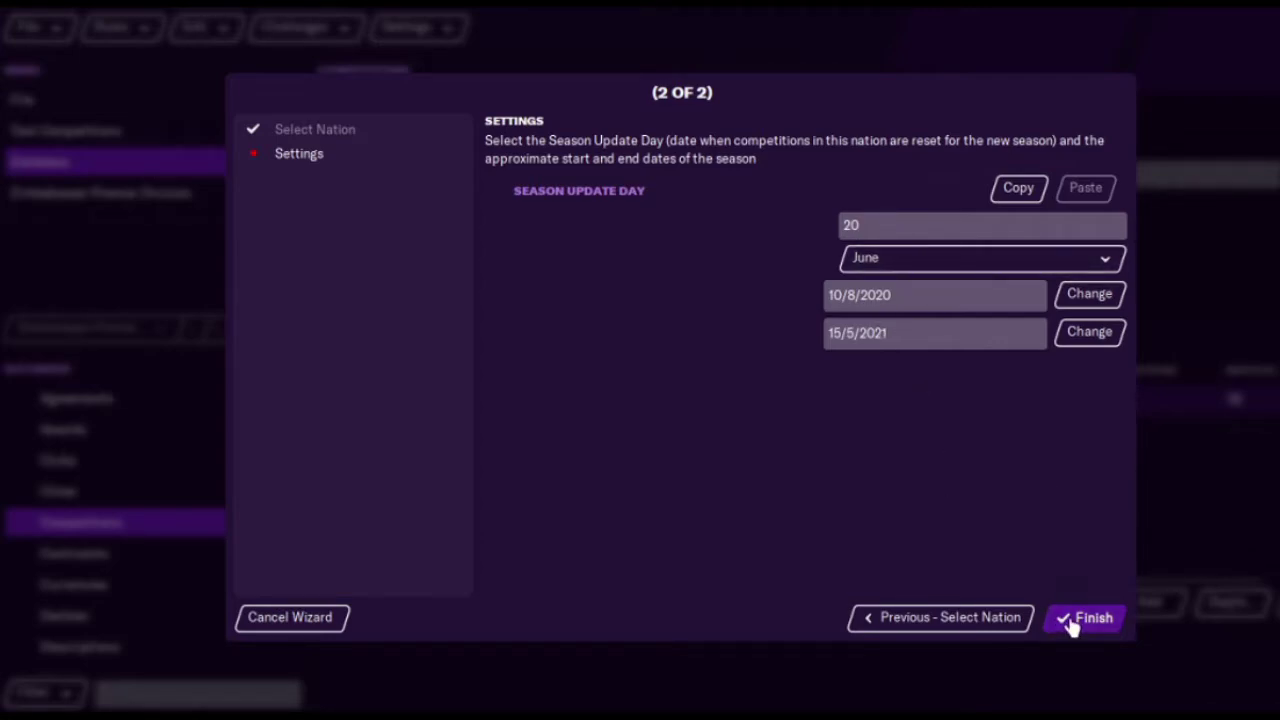
pyautogui.click(1068, 620)
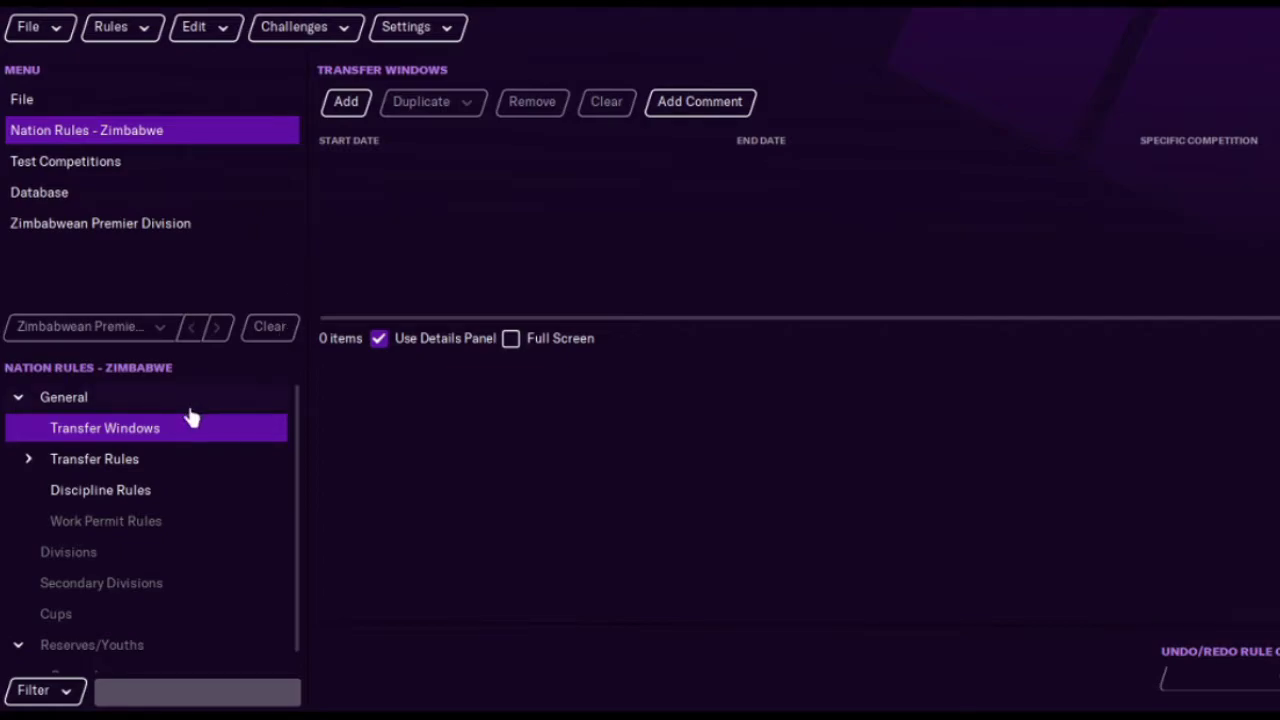
# Step: Add two transfer windows and set the end month of the second window to Feb
pyautogui.click(355, 101)
pyautogui.click(355, 104)
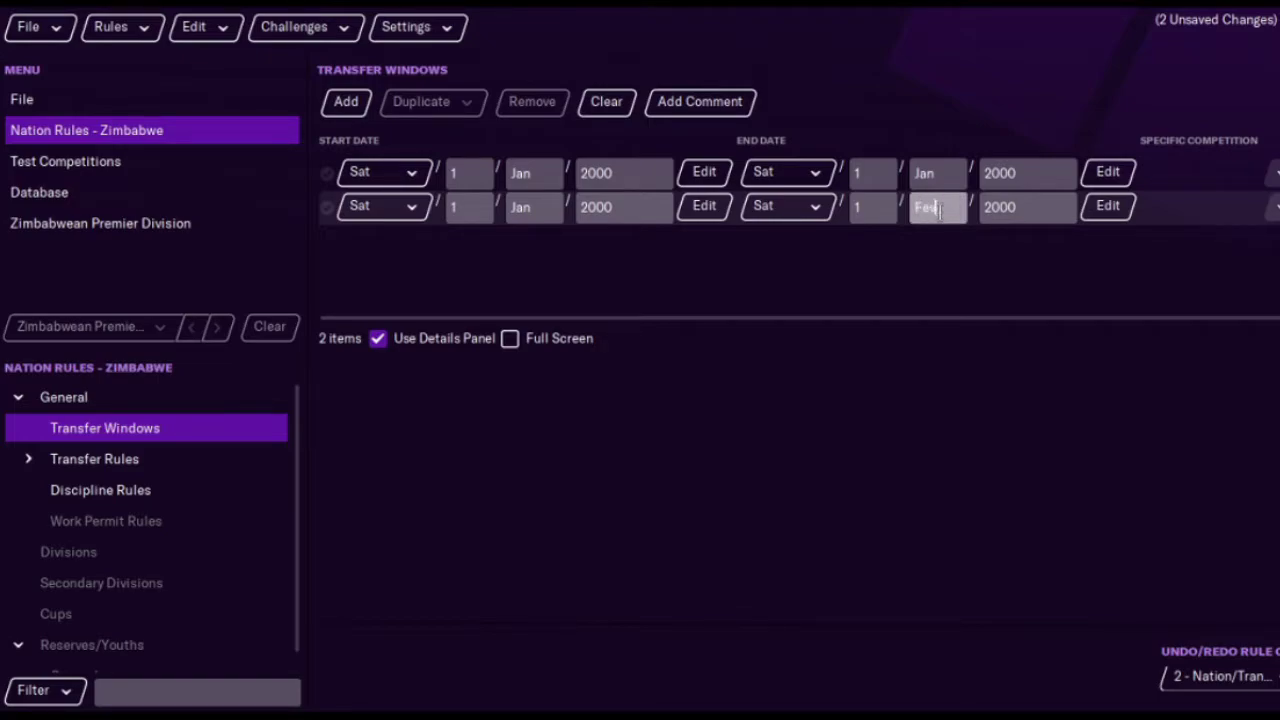
pyautogui.press('Return')
# Step: Set the first transfer window's start month to Jun and its end month to Aug
pyautogui.click(538, 175)
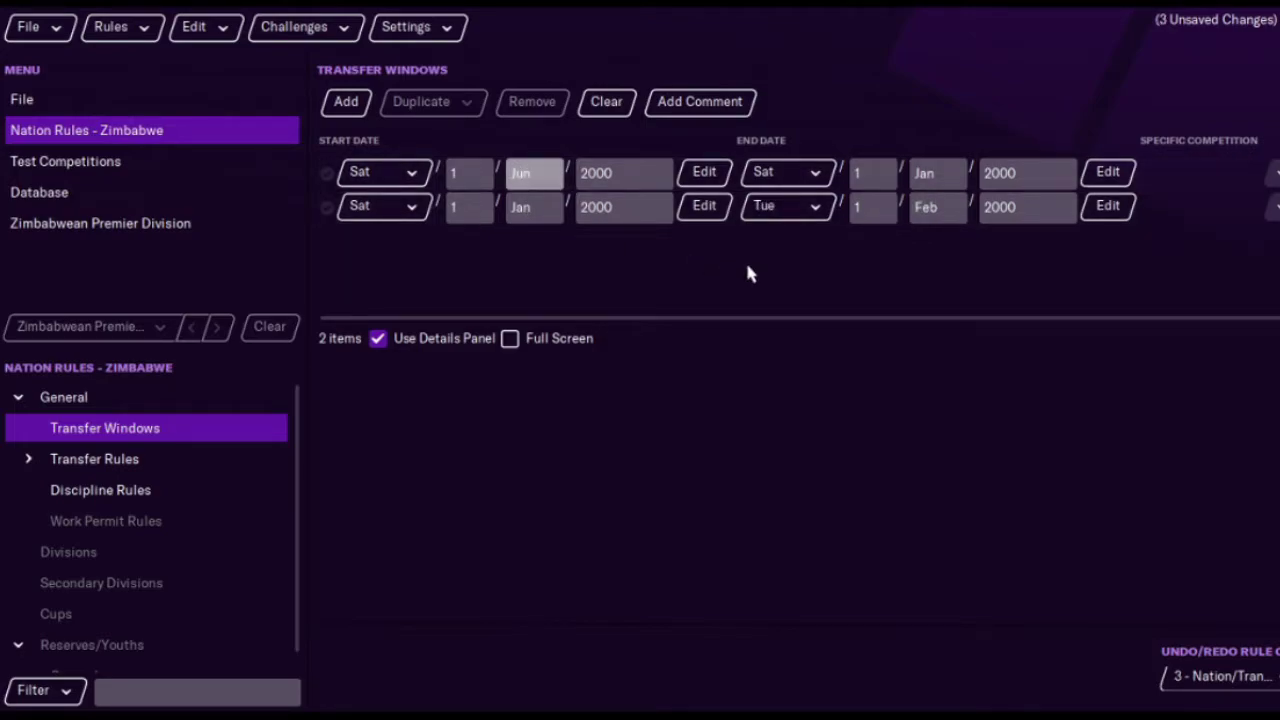
pyautogui.press('Return')
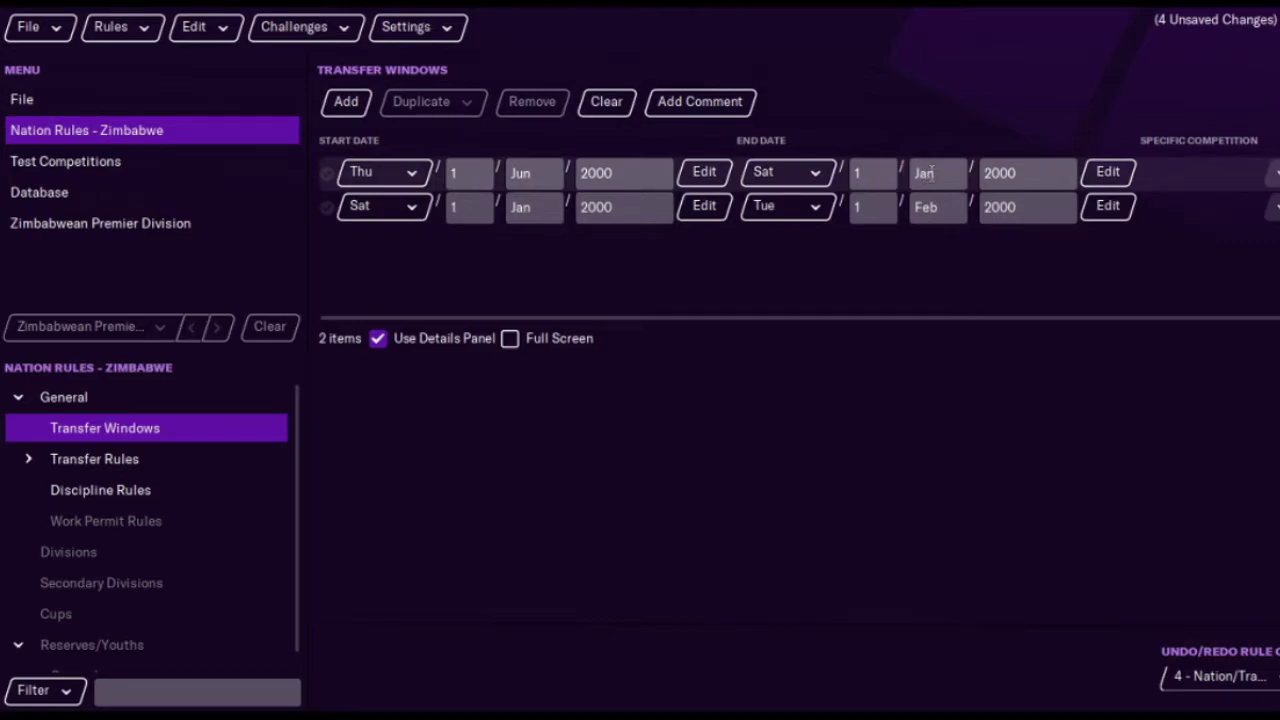
pyautogui.click(940, 174)
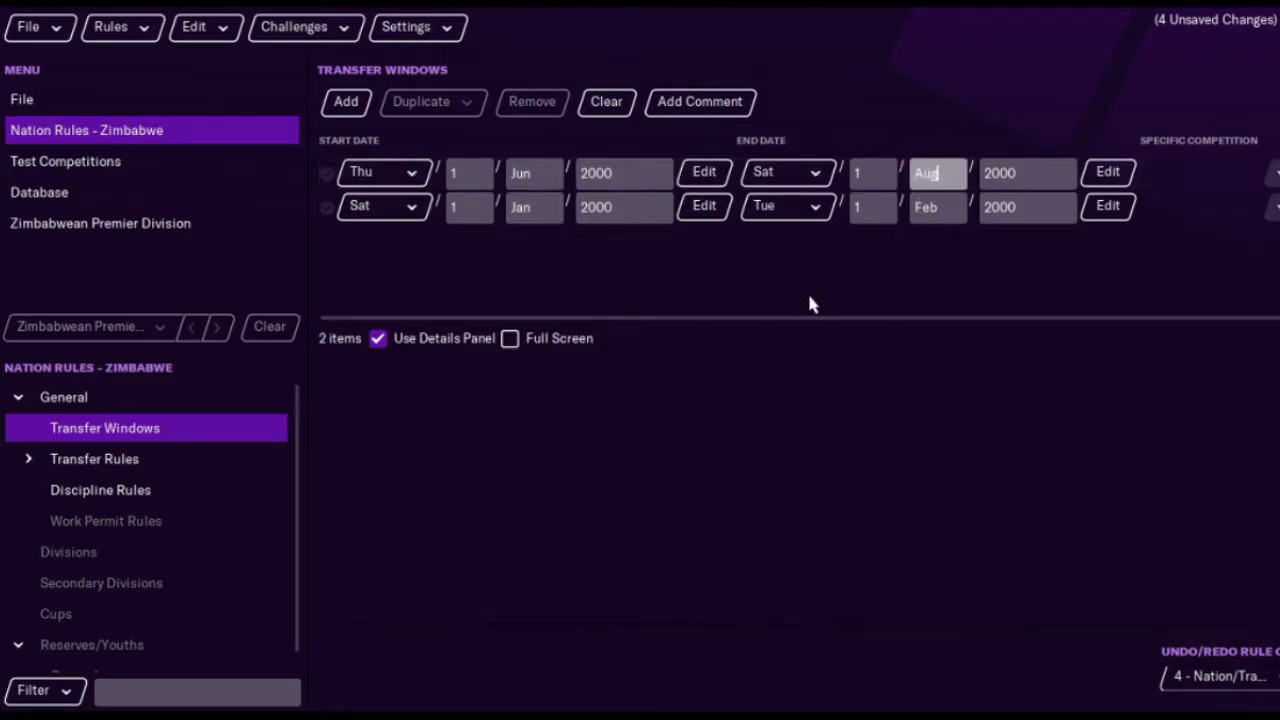
pyautogui.press('Return')
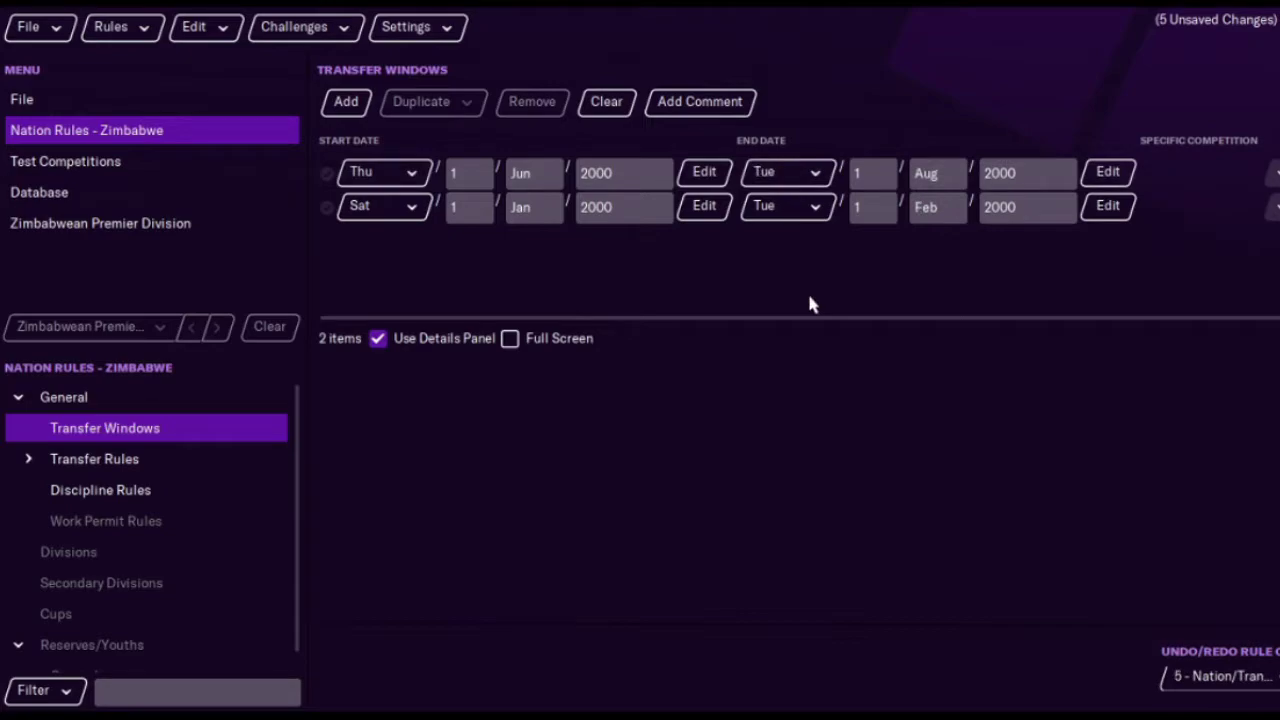
# Step: Review the transfer rules and set the yellow card sequence in the discipline rules to 5, 10, 15, etc
pyautogui.click(200, 466)
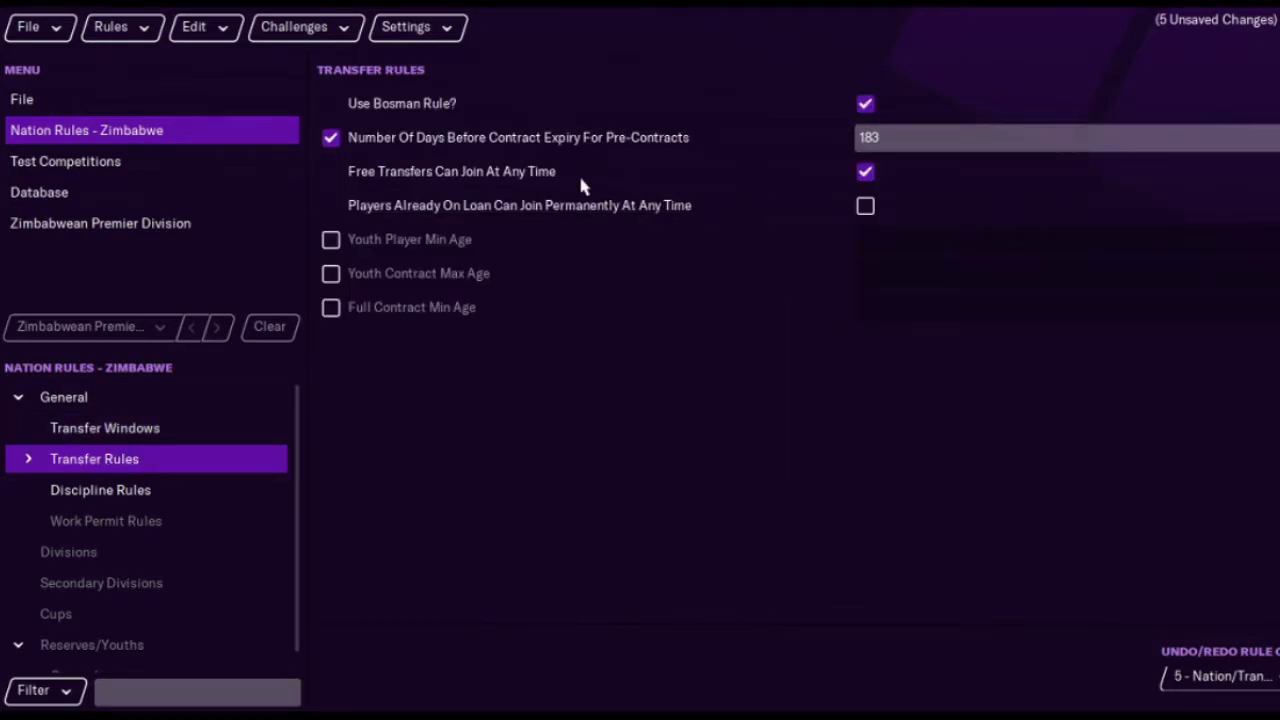
pyautogui.click(206, 494)
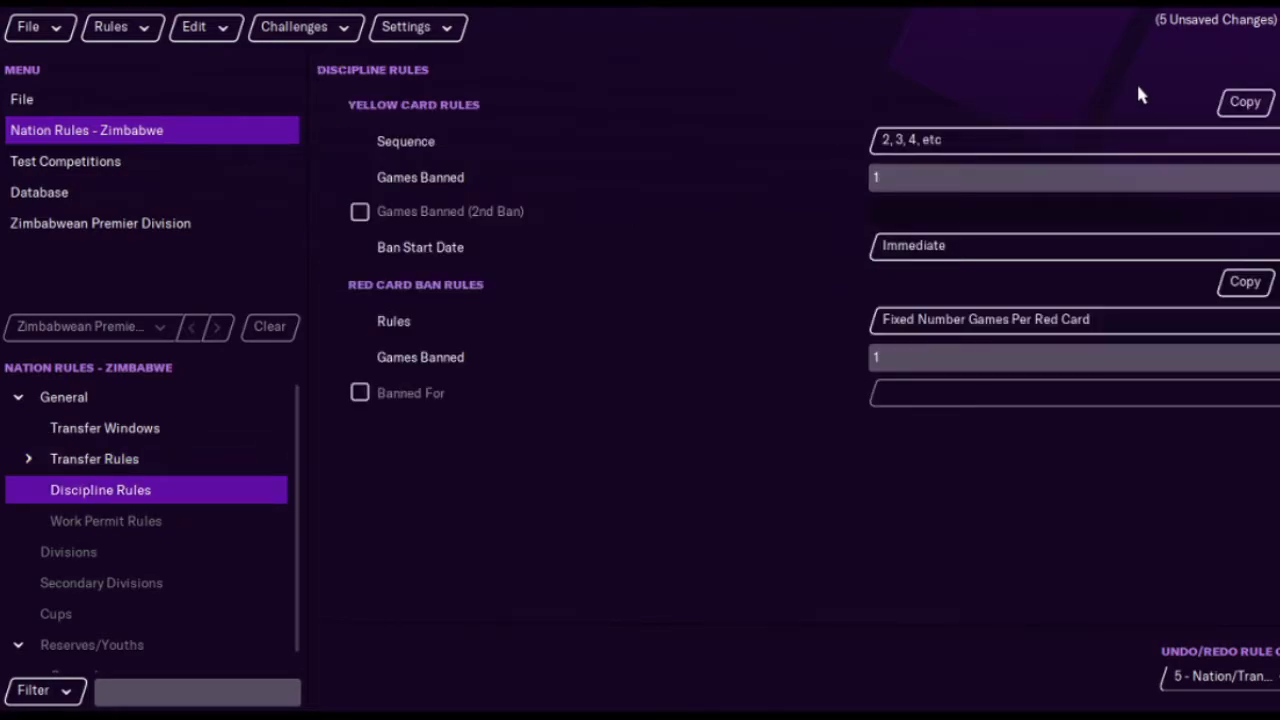
pyautogui.click(966, 147)
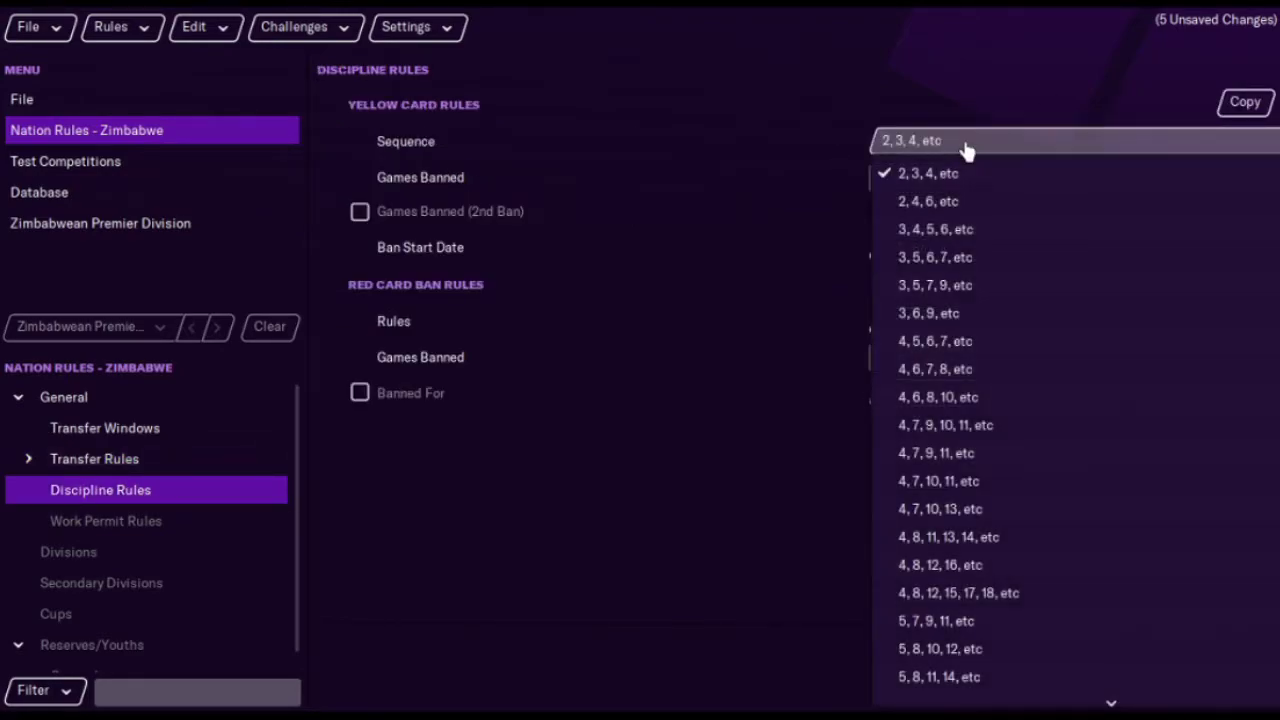
pyautogui.scroll(-2, 957, 578)
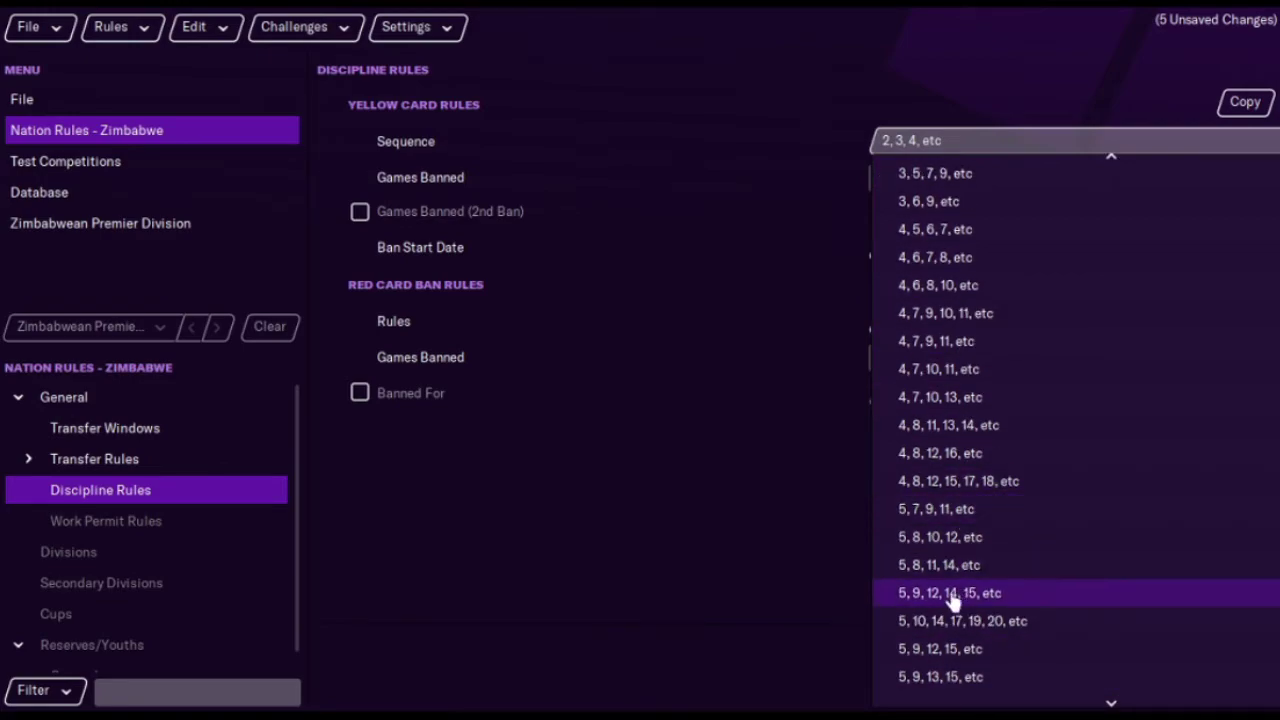
pyautogui.scroll(-3, 965, 640)
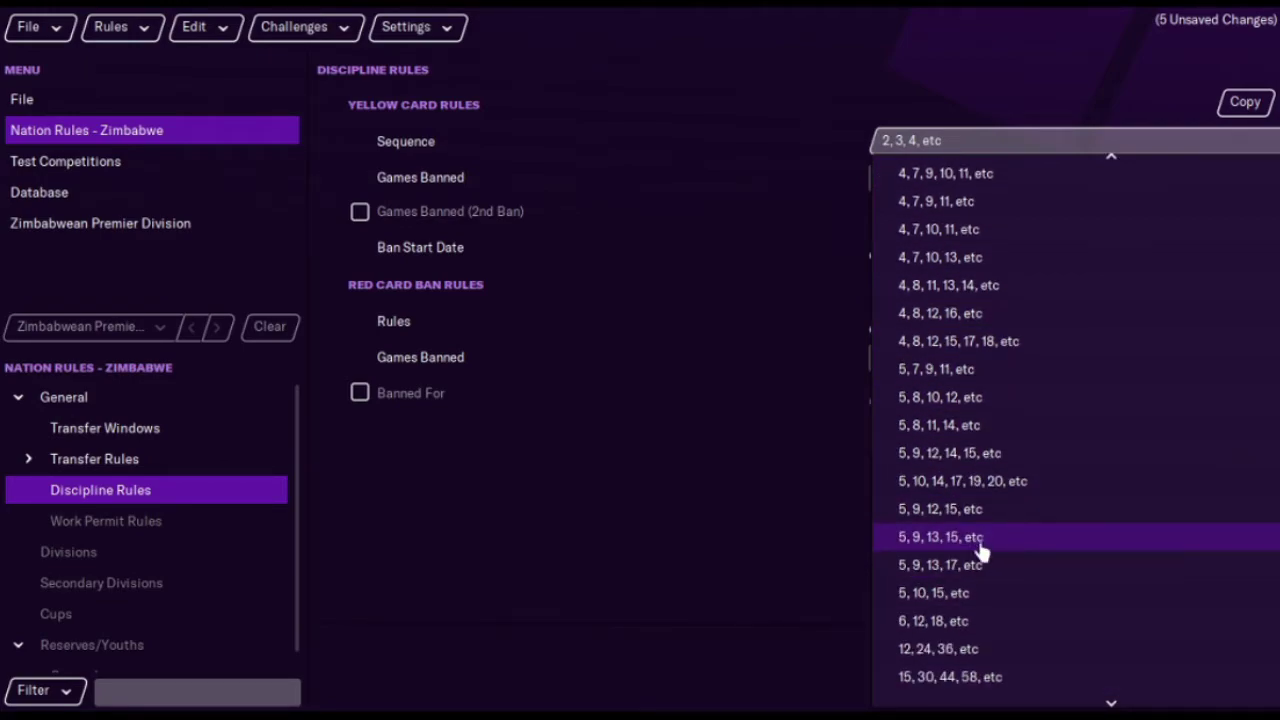
pyautogui.click(966, 594)
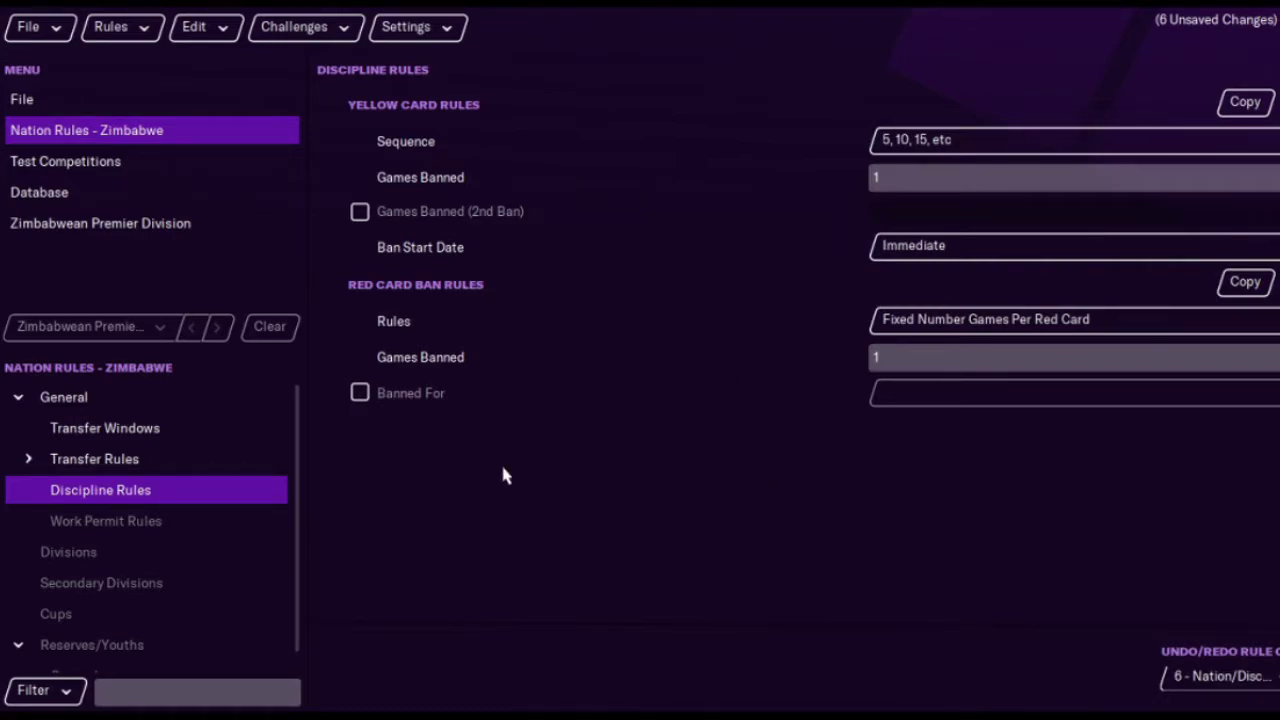
# Step: Start a new entry in Zimbabwe's divisions as a single division using the Premier Division competition, and proceed to its settings
pyautogui.click(249, 525)
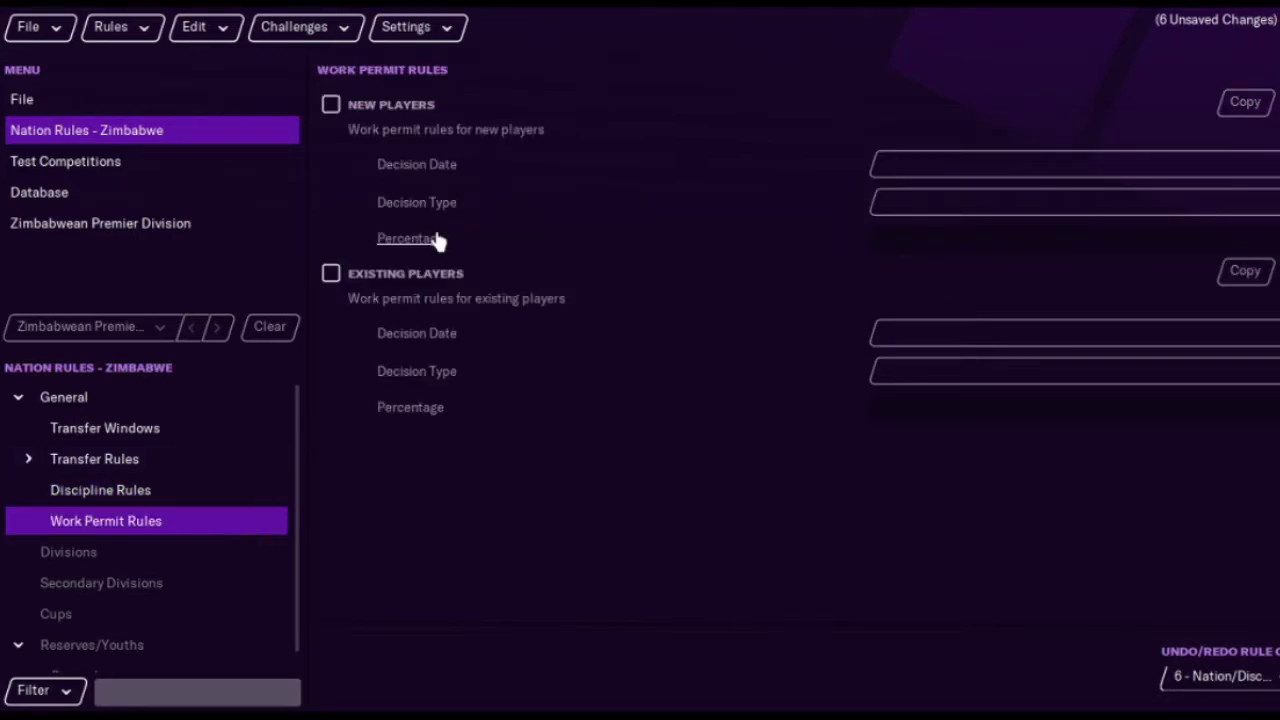
pyautogui.click(181, 565)
pyautogui.click(355, 103)
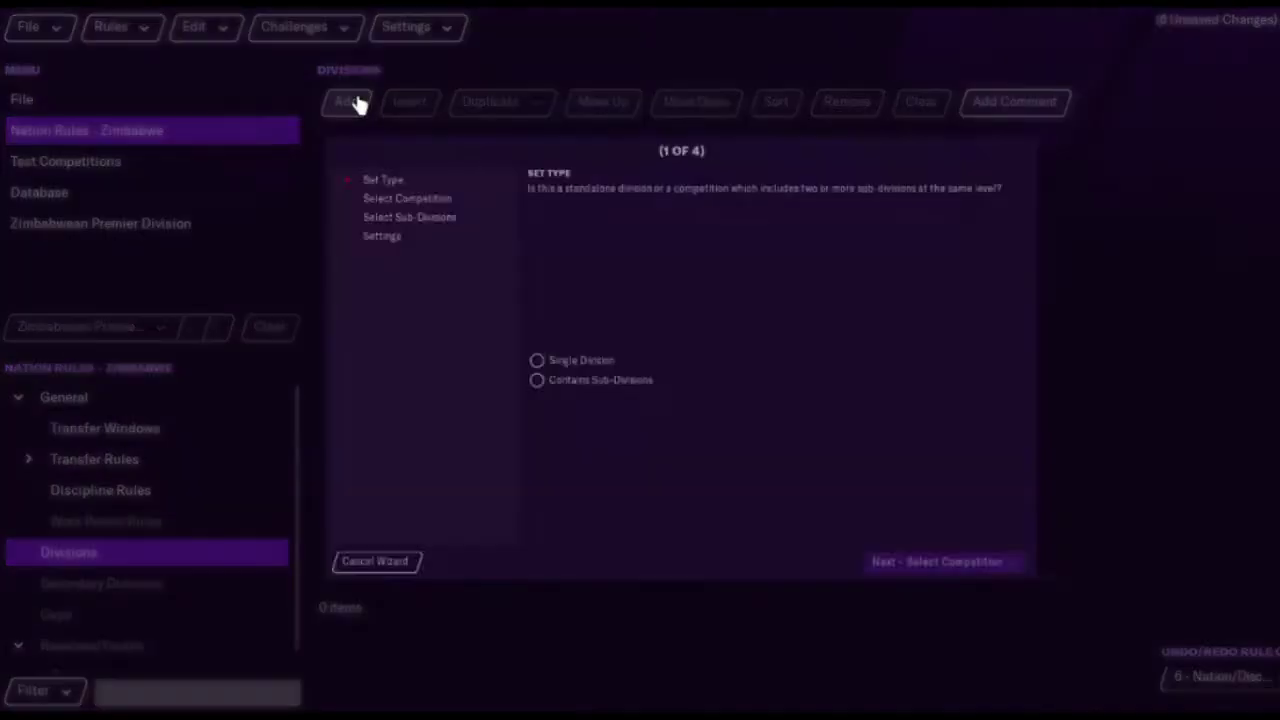
pyautogui.click(543, 363)
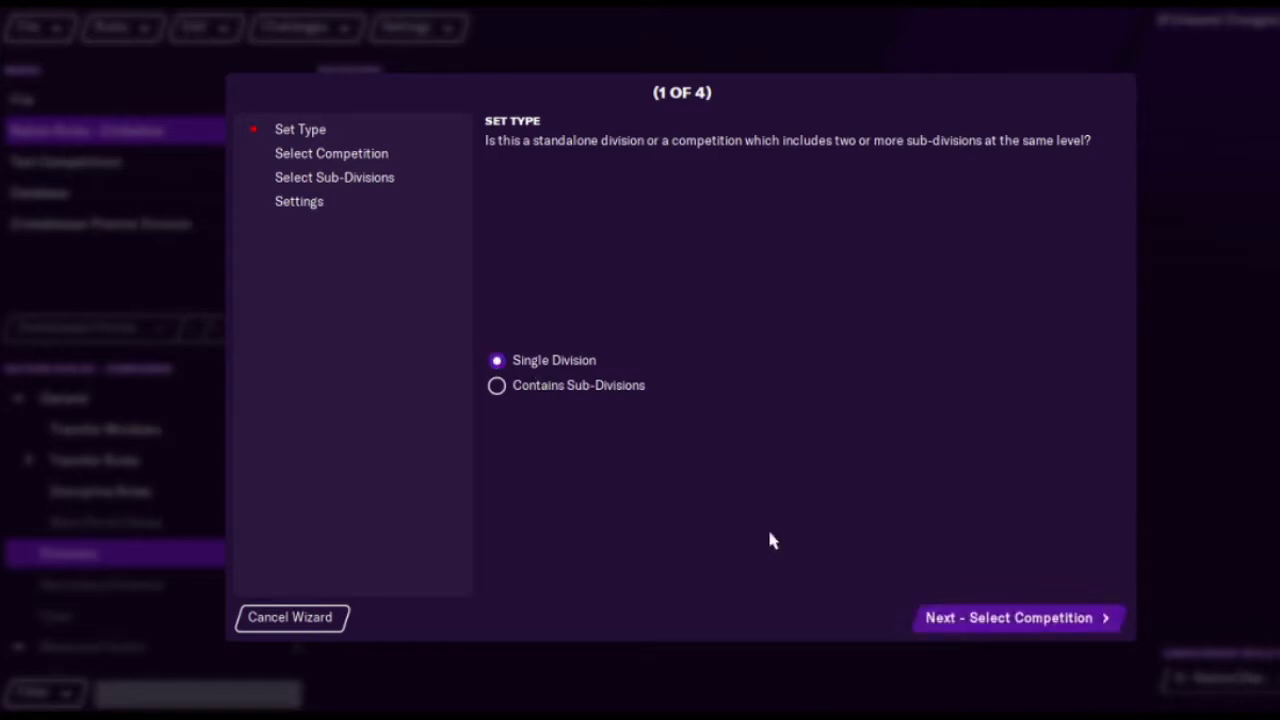
pyautogui.click(1013, 628)
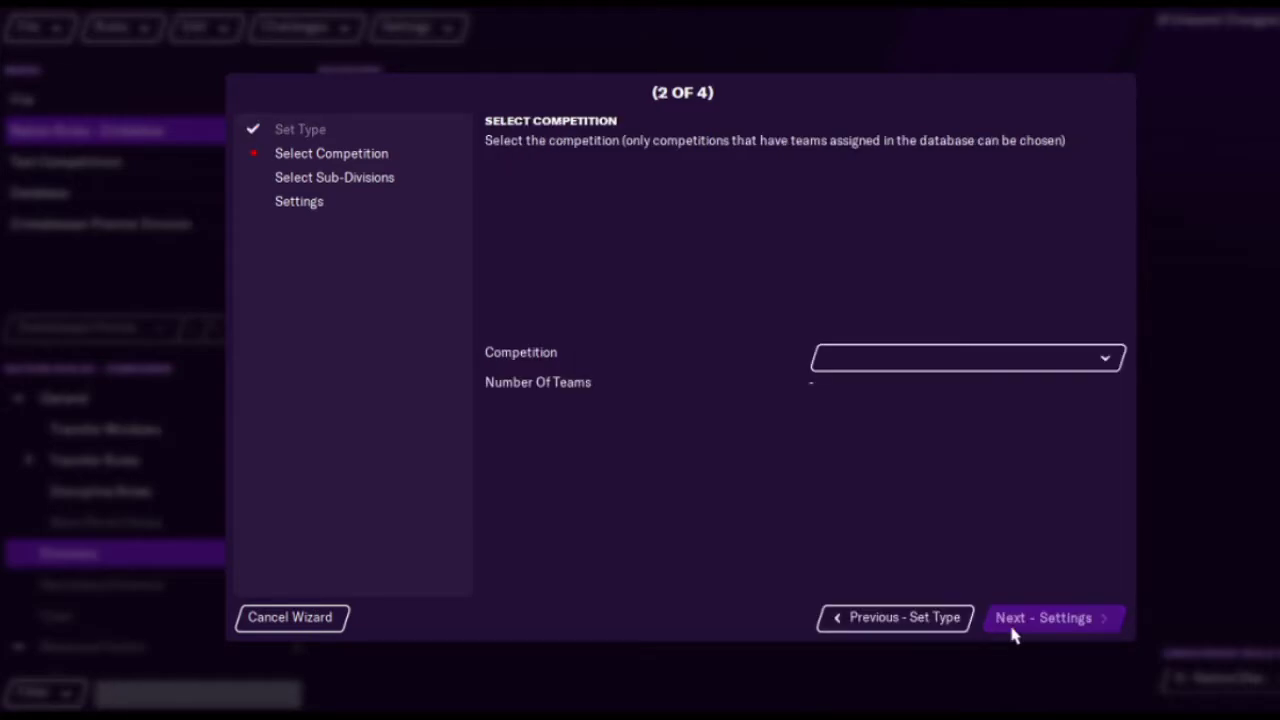
pyautogui.click(897, 360)
pyautogui.click(929, 392)
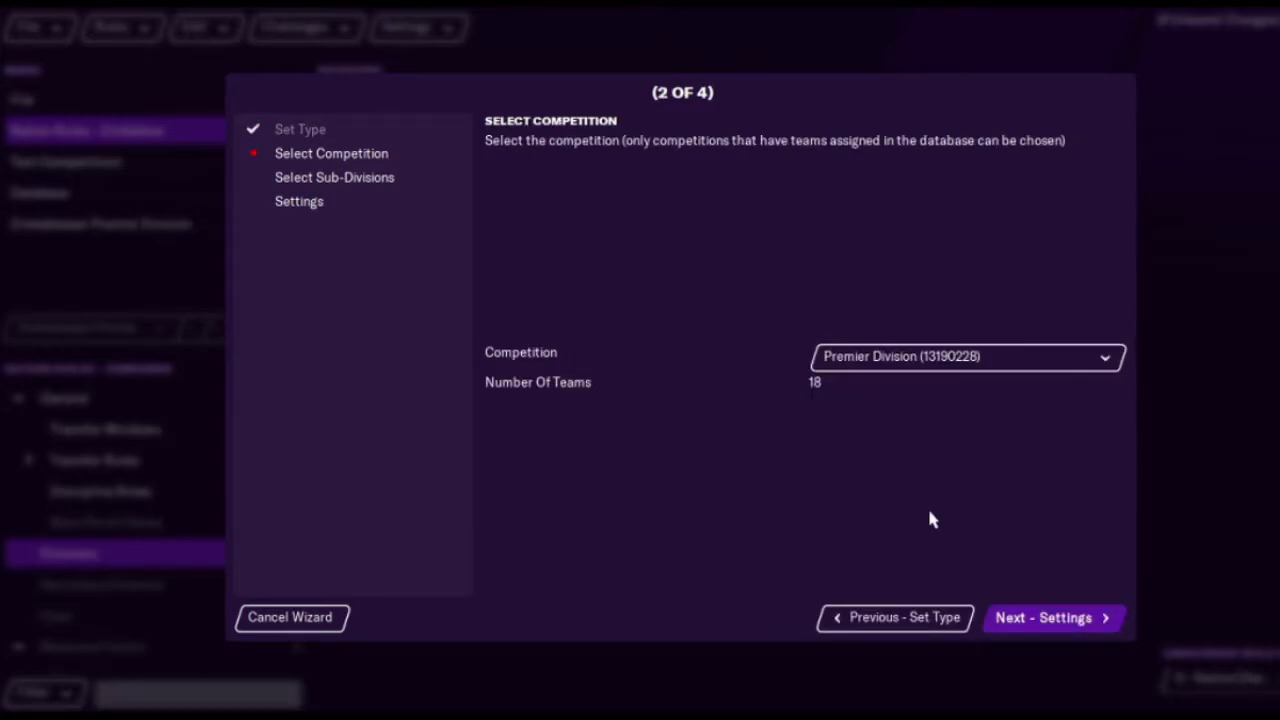
pyautogui.click(1038, 620)
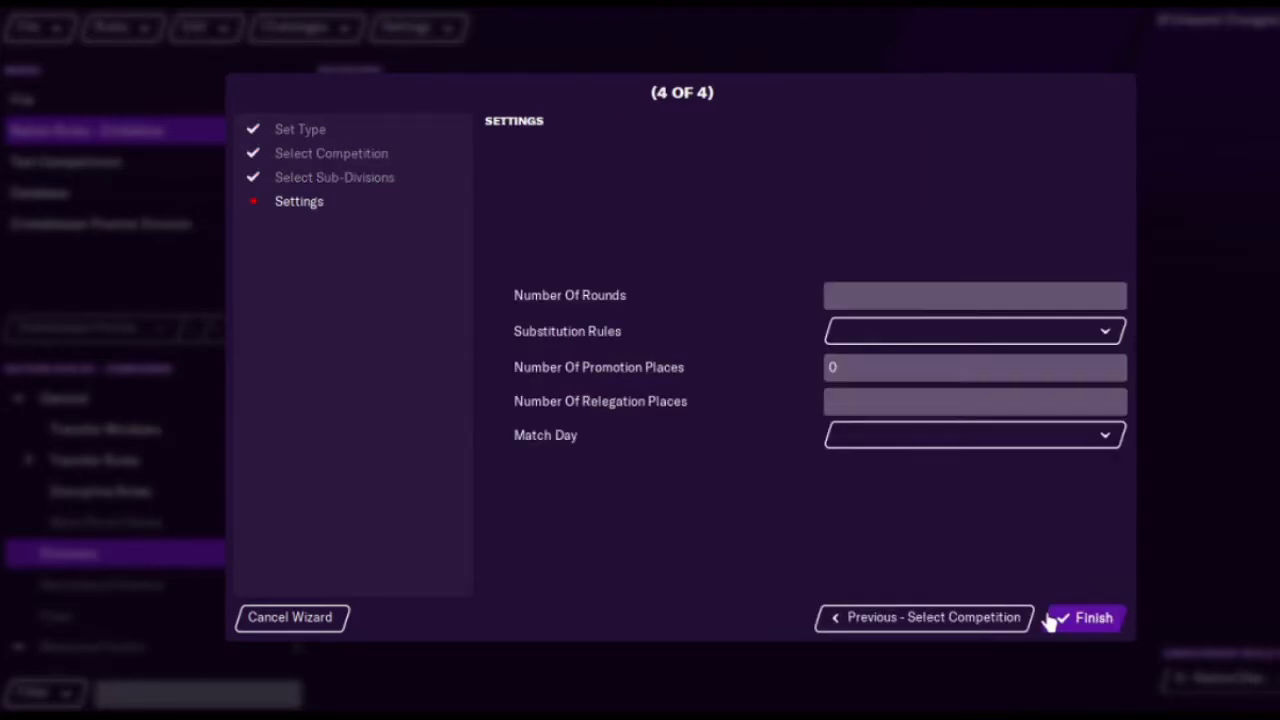
# Step: Set the division to 2 rounds with substitution rules 3 From 9 and match day Sat, and finish creating it
pyautogui.click(928, 300)
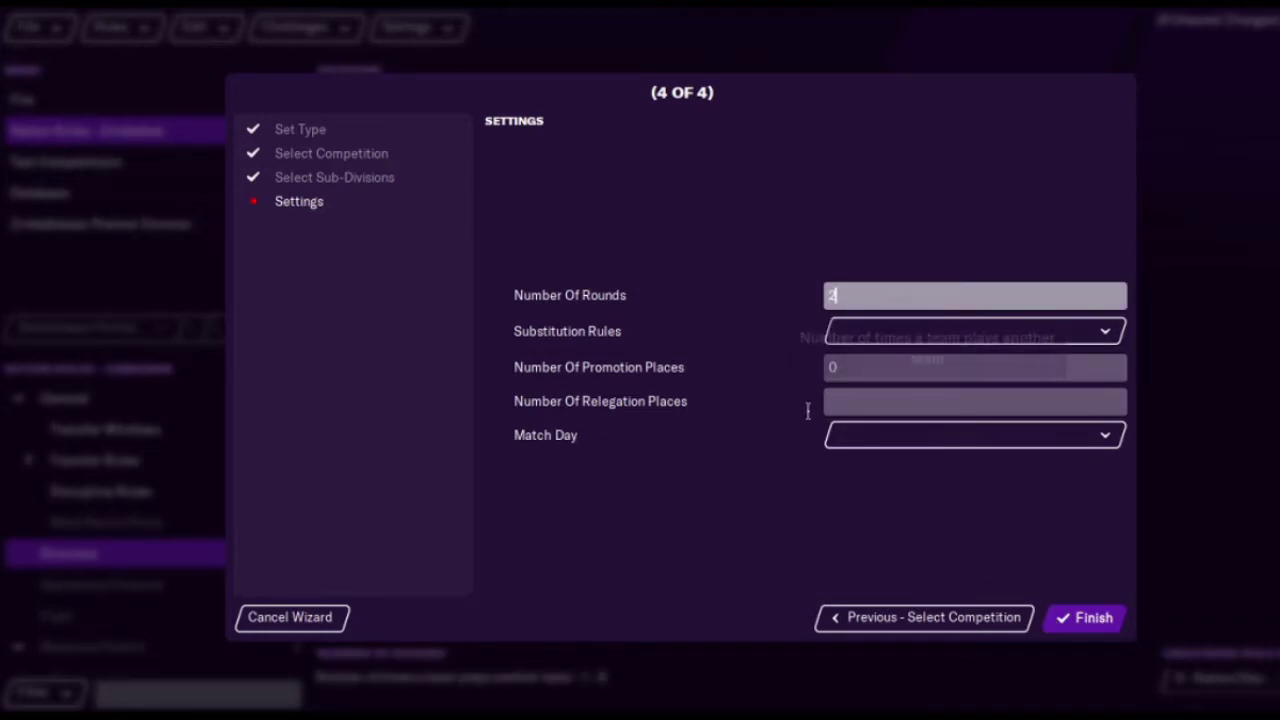
pyautogui.click(895, 337)
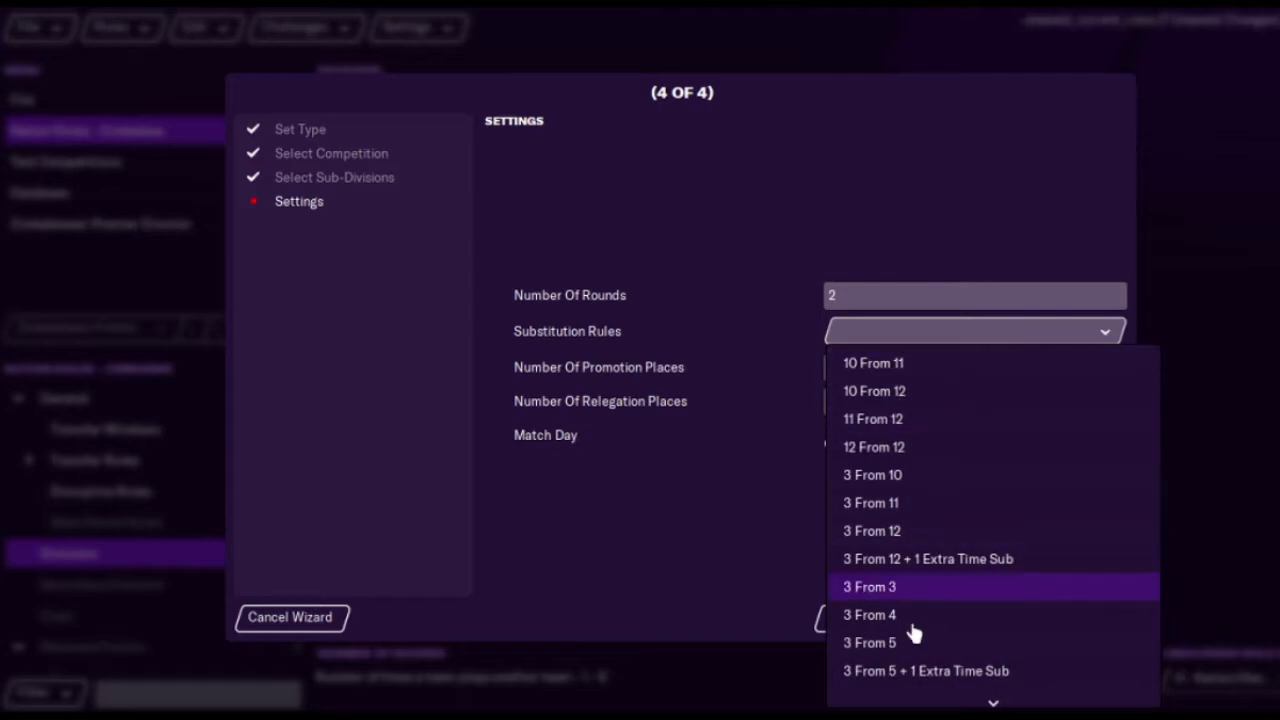
pyautogui.scroll(-3, 965, 640)
pyautogui.scroll(-3, 955, 703)
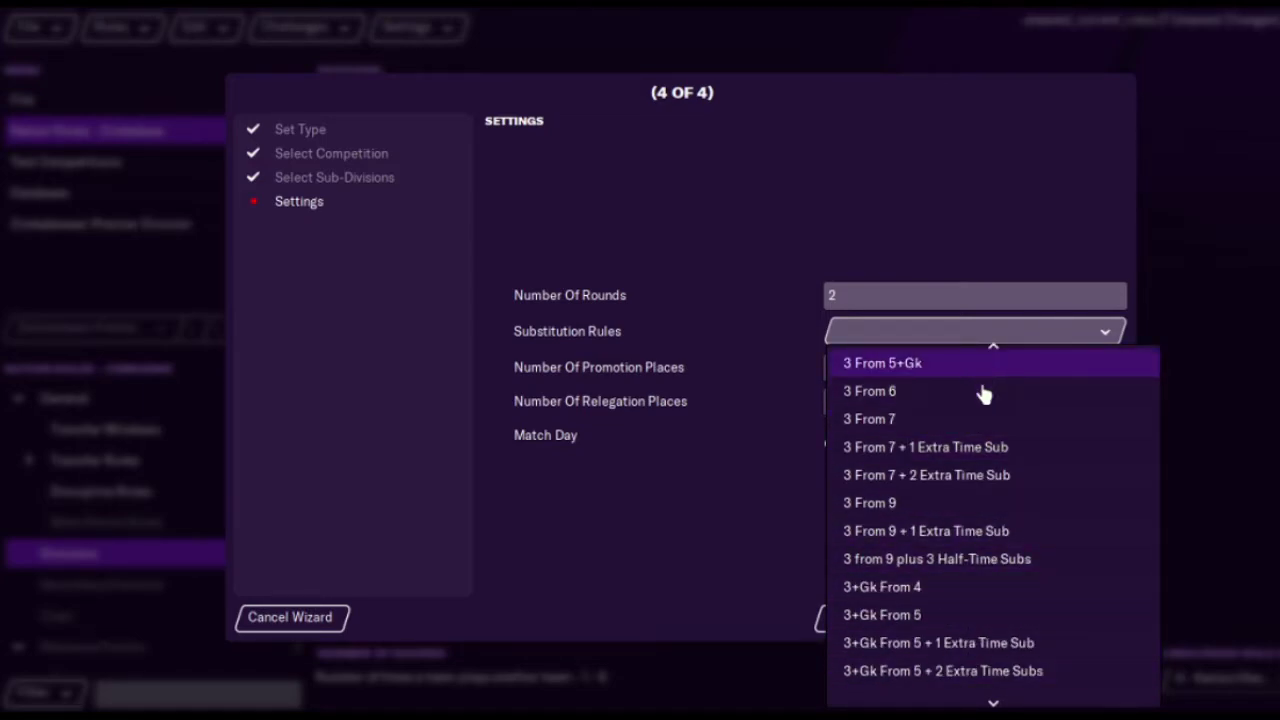
pyautogui.click(967, 513)
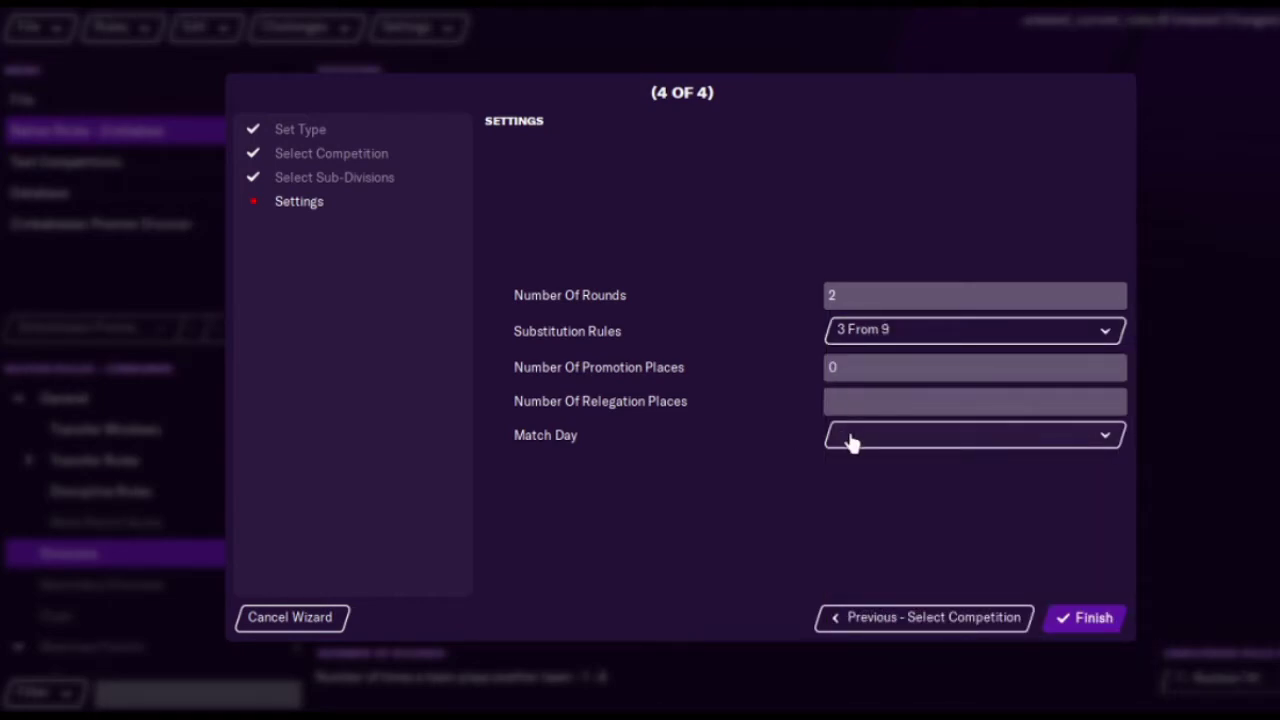
pyautogui.click(865, 438)
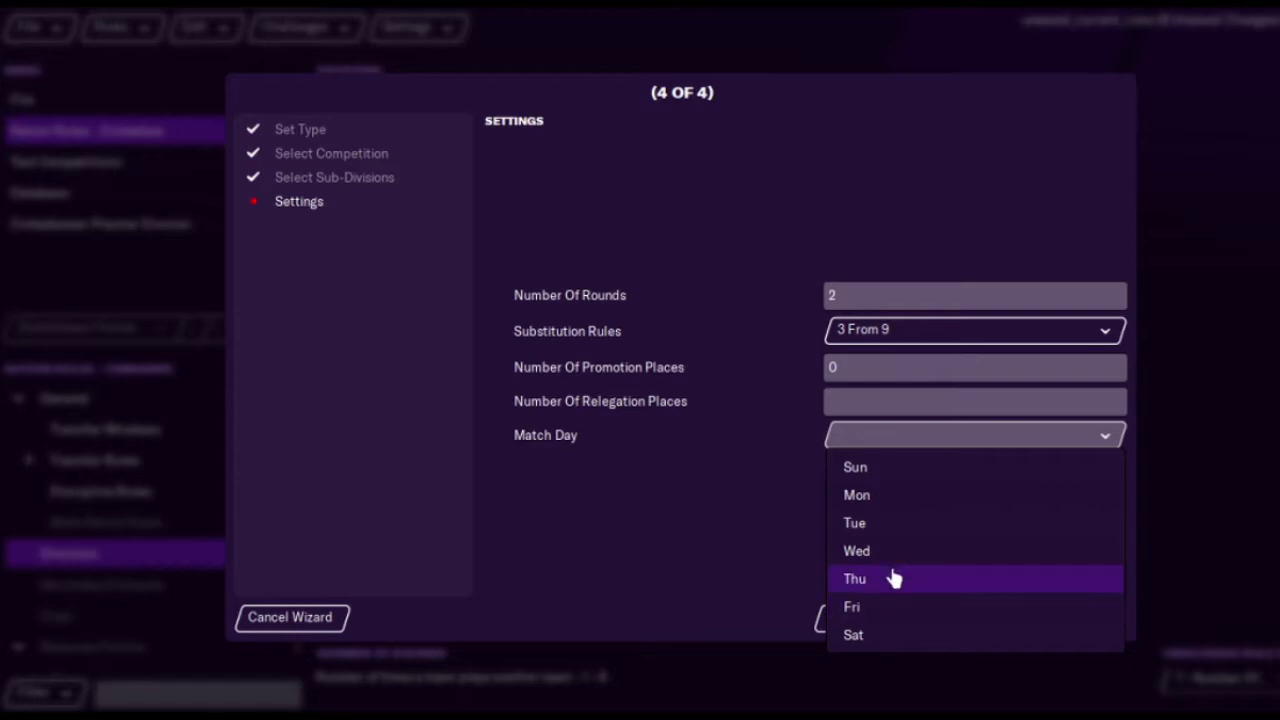
pyautogui.click(887, 636)
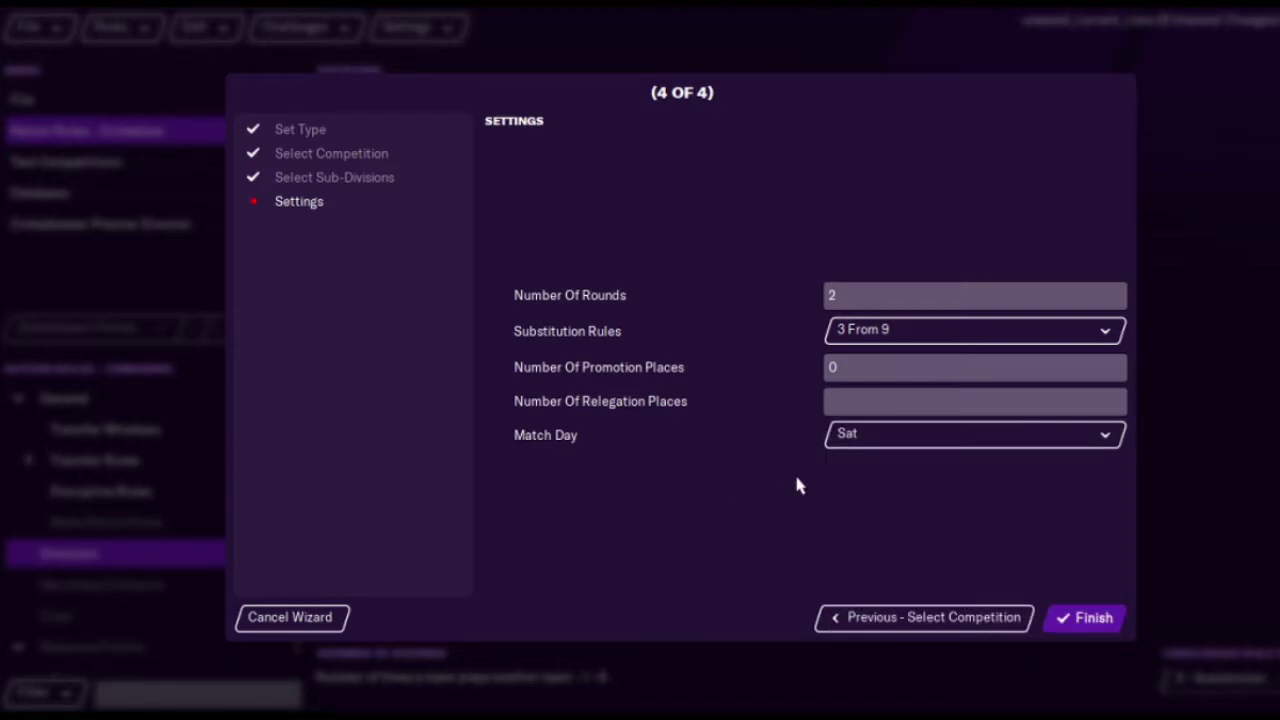
pyautogui.click(1060, 619)
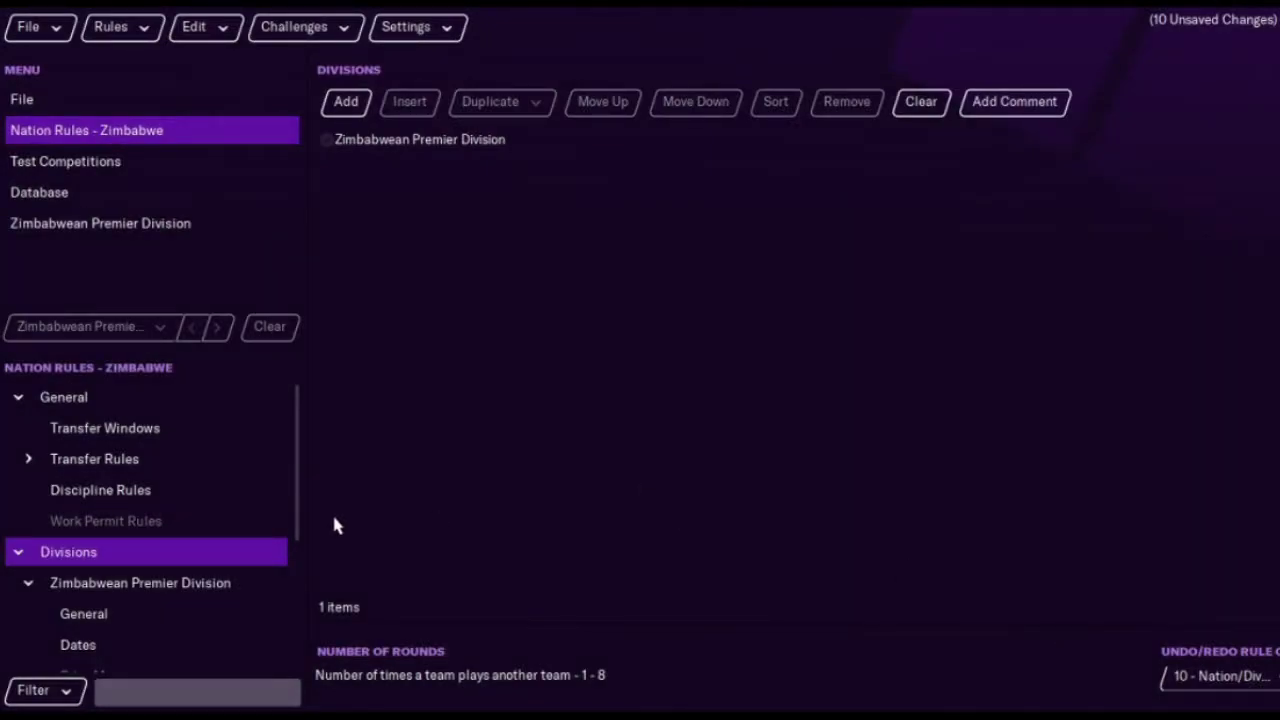
# Step: Start a new cup in Zimbabwe's cups with the FA Cup type and the Zimbabwean Cup competition, and proceed to team selection
pyautogui.click(18, 552)
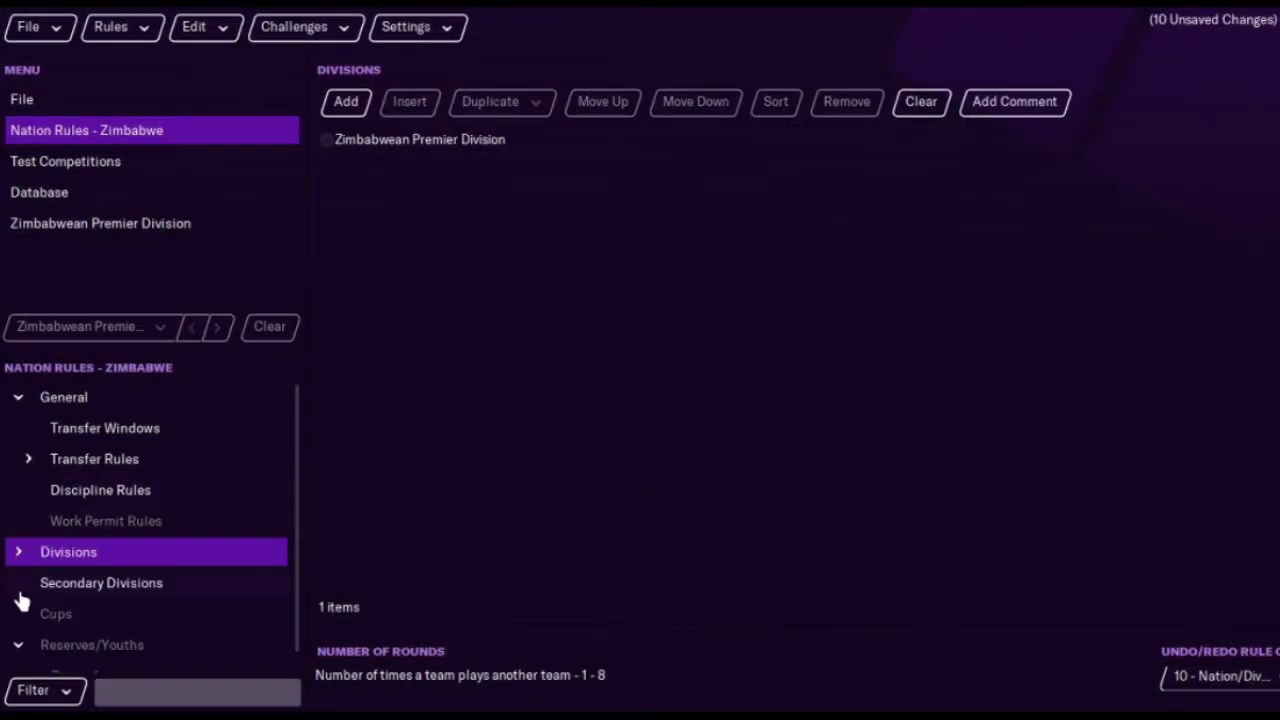
pyautogui.moveTo(297, 463)
pyautogui.mouseDown()
pyautogui.moveTo(292, 590)
pyautogui.moveTo(297, 449)
pyautogui.mouseUp()
pyautogui.click(97, 620)
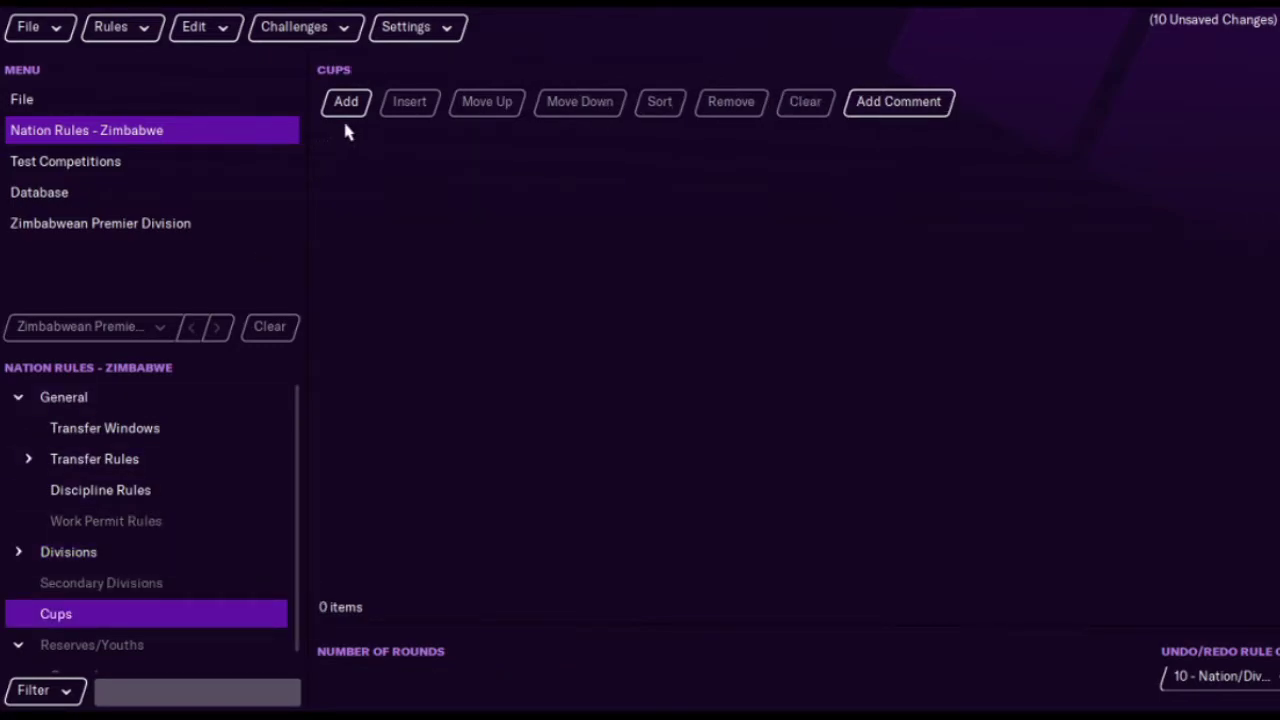
pyautogui.click(346, 117)
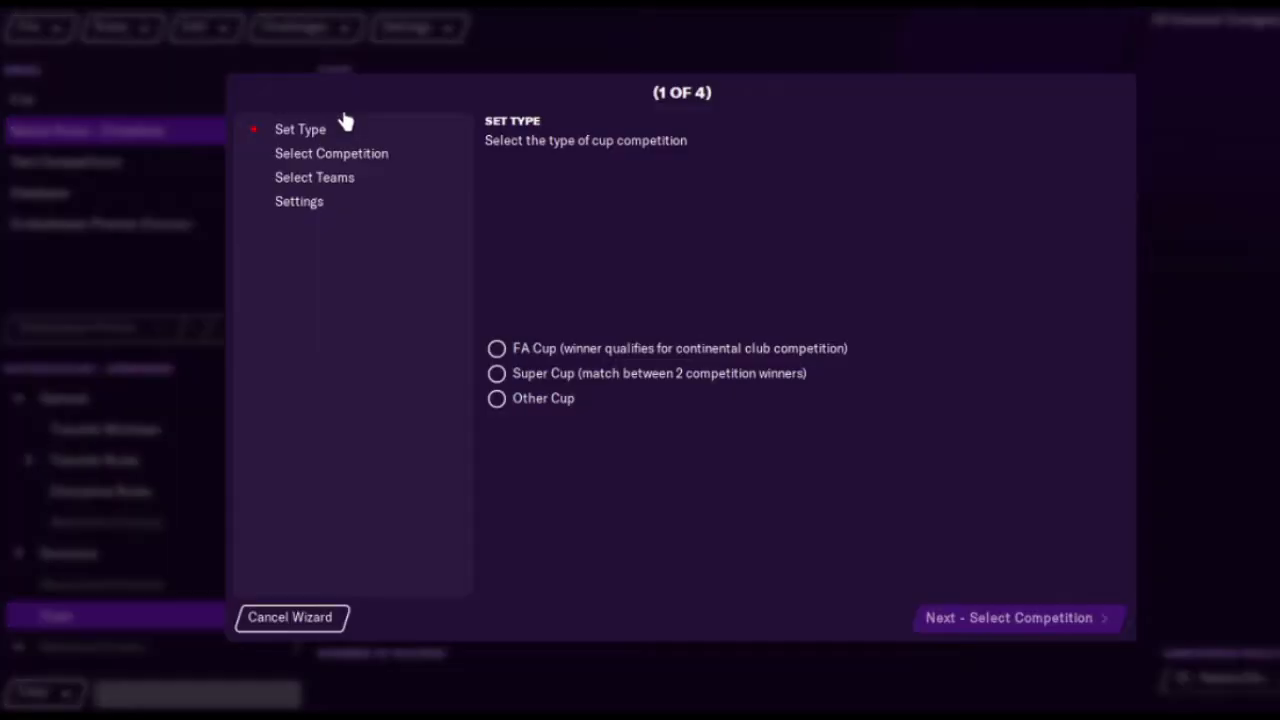
pyautogui.click(545, 358)
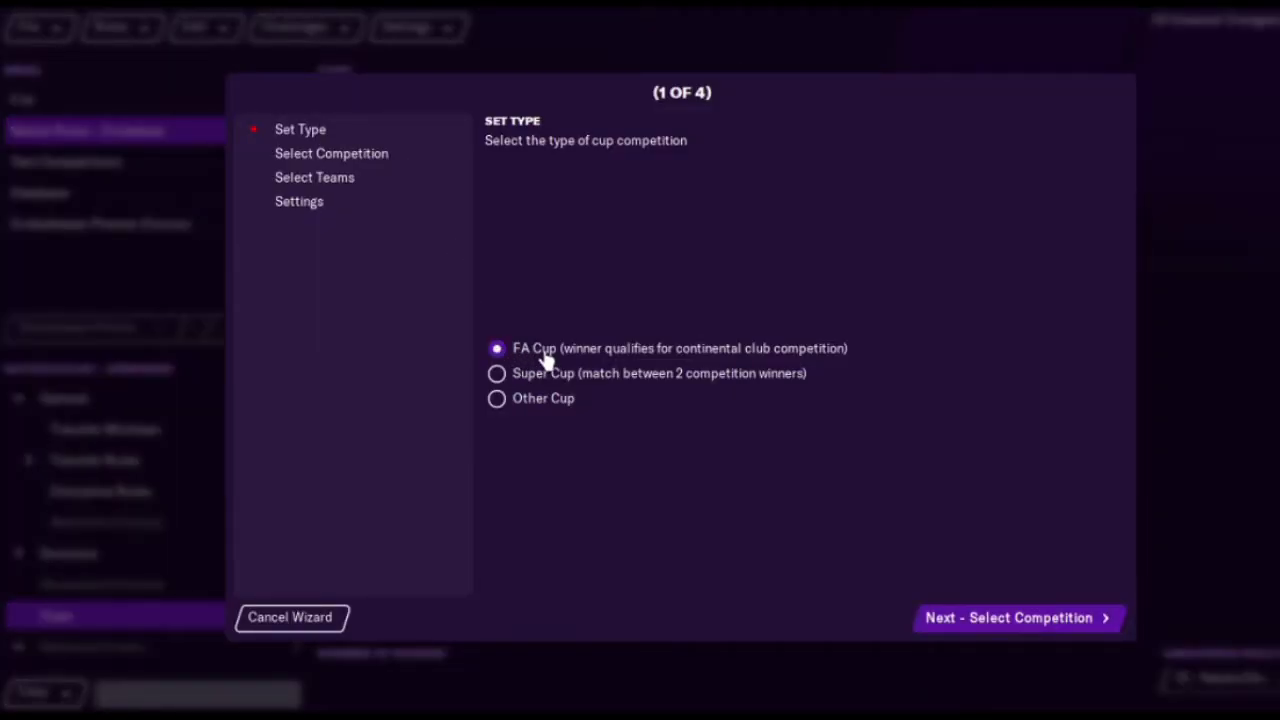
pyautogui.click(1014, 625)
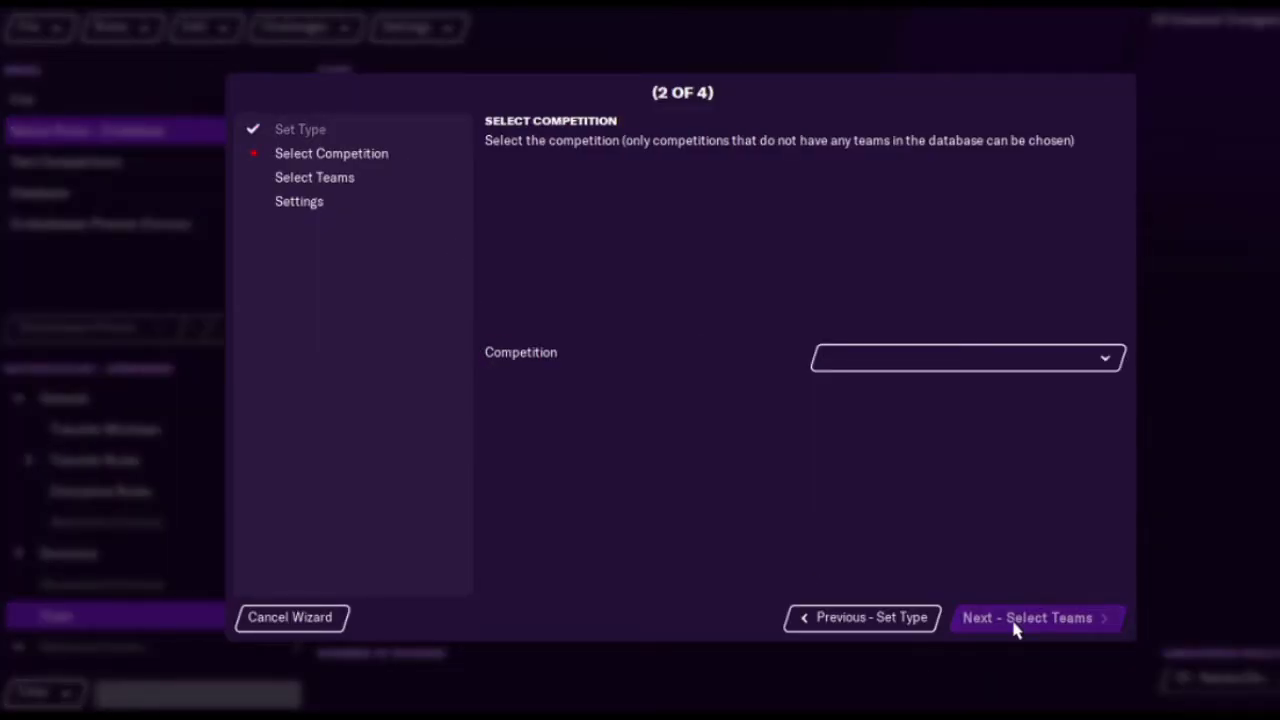
pyautogui.click(928, 356)
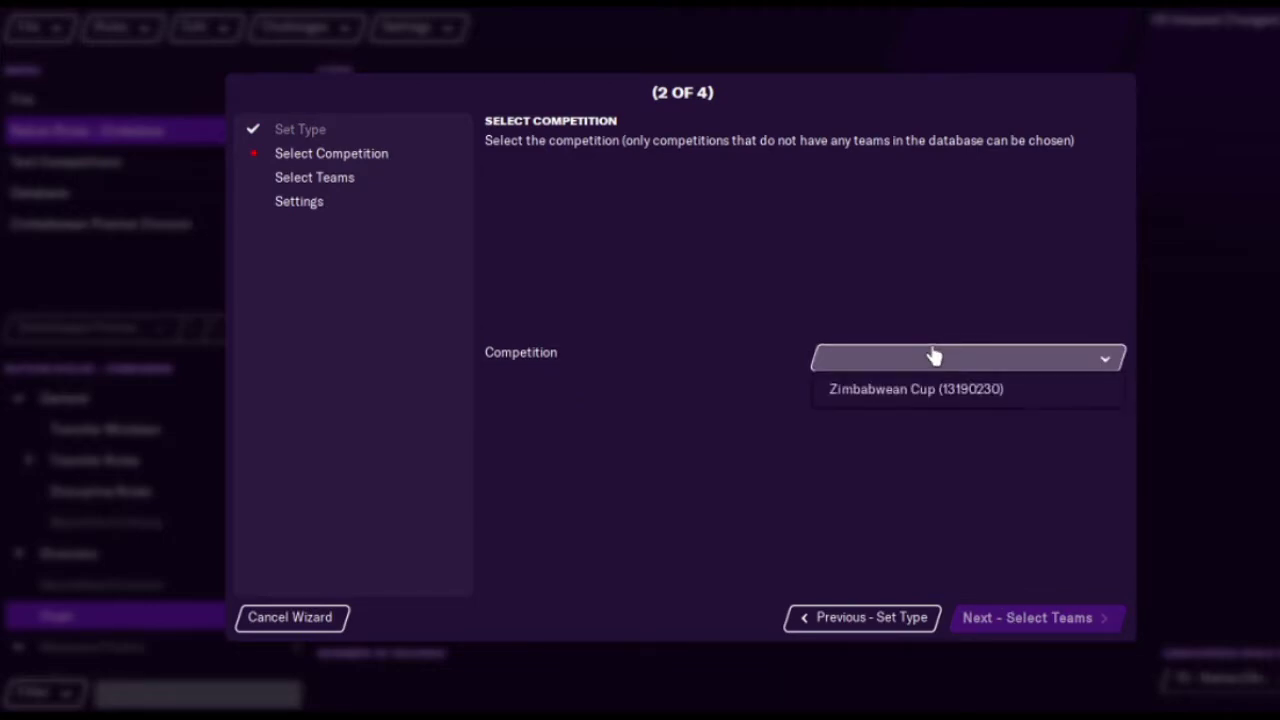
pyautogui.click(957, 400)
pyautogui.click(1036, 630)
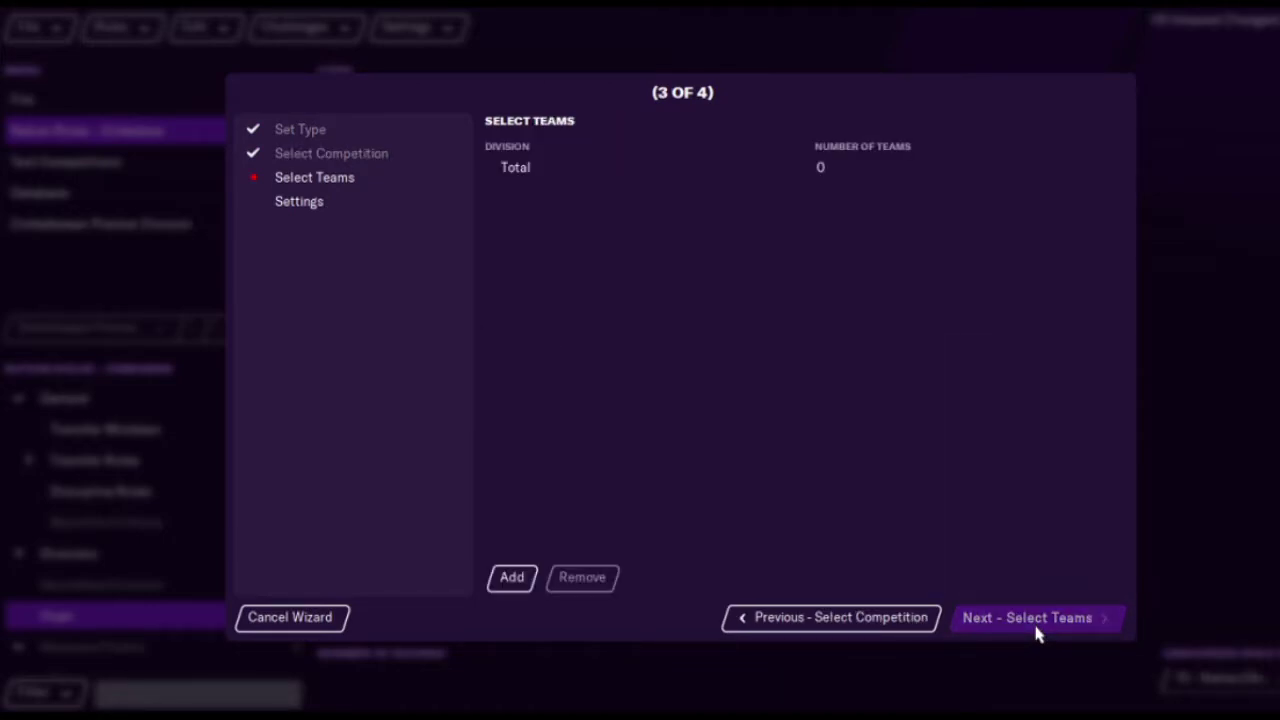
# Step: Add the Premier Division and the Lower Division as the cup's participating teams, and proceed to its settings
pyautogui.click(509, 585)
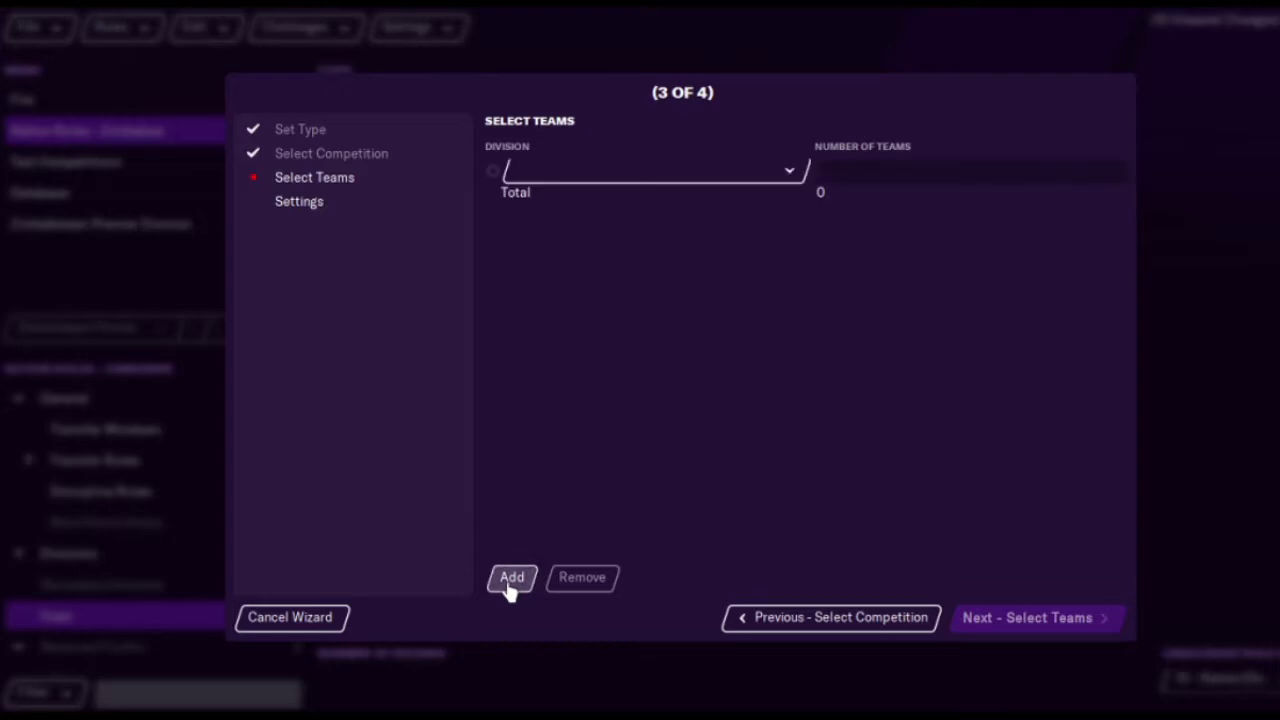
pyautogui.click(678, 174)
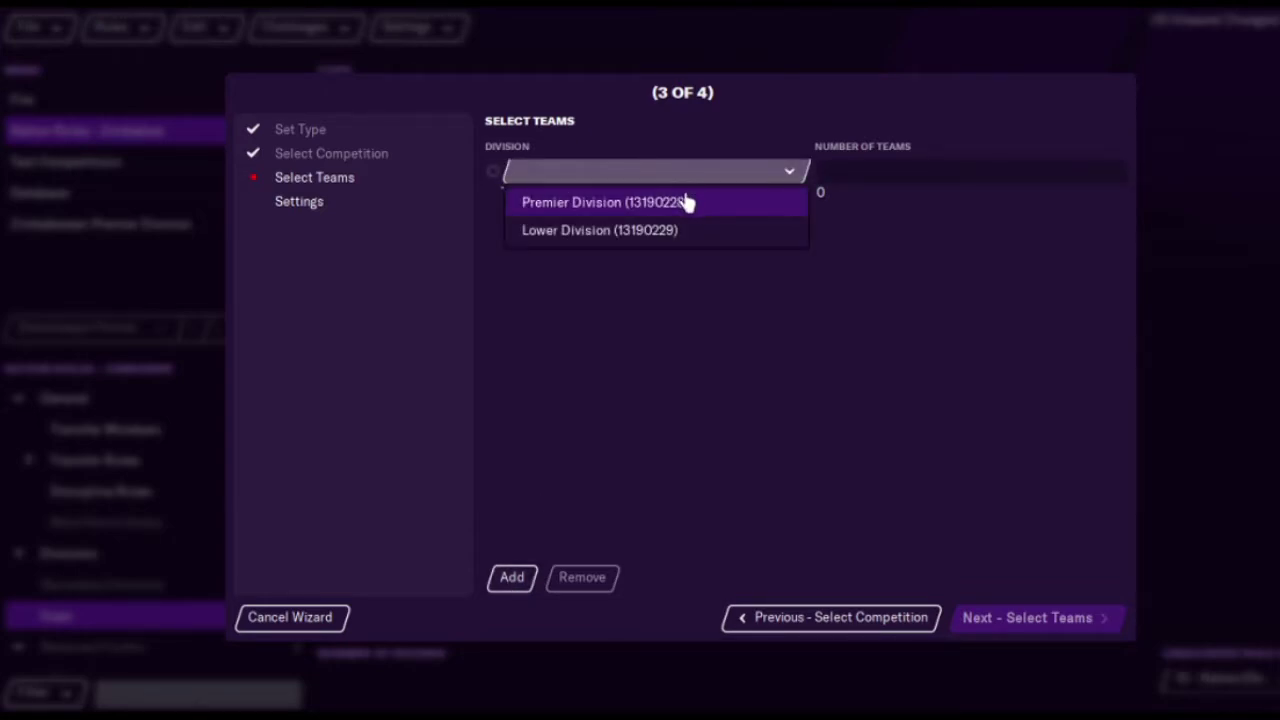
pyautogui.click(686, 203)
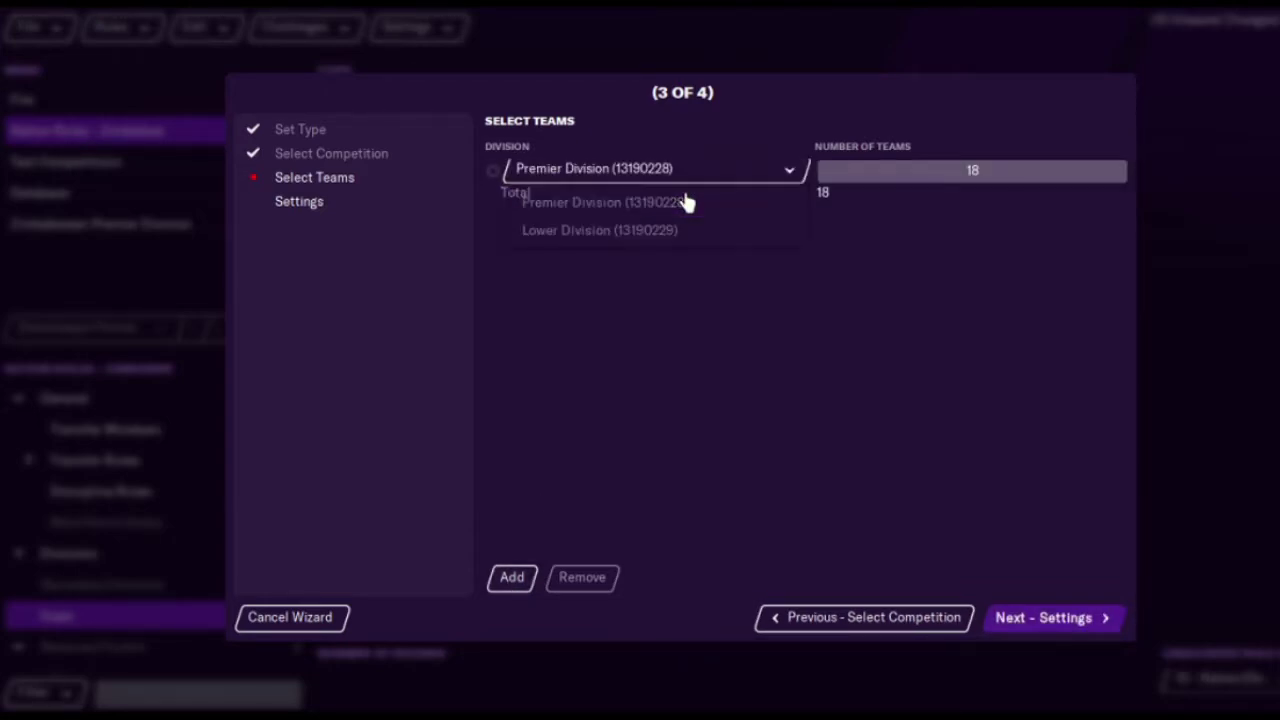
pyautogui.click(514, 580)
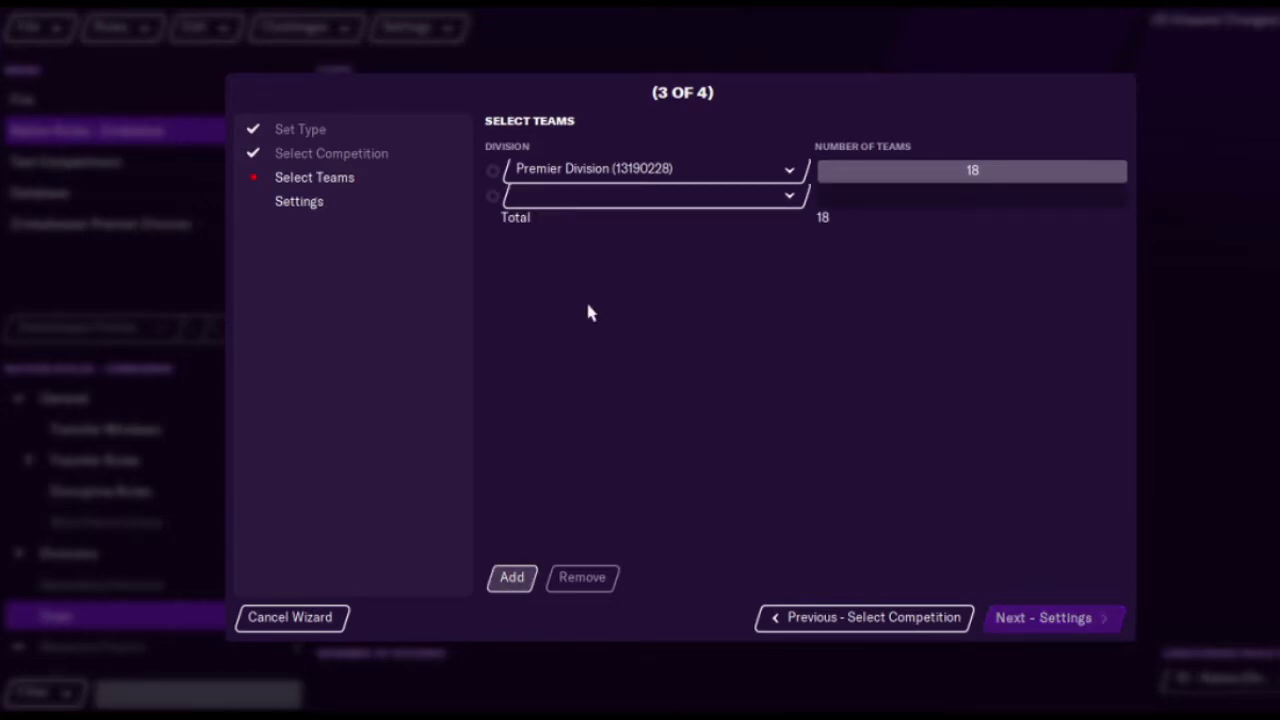
pyautogui.click(690, 212)
pyautogui.click(703, 260)
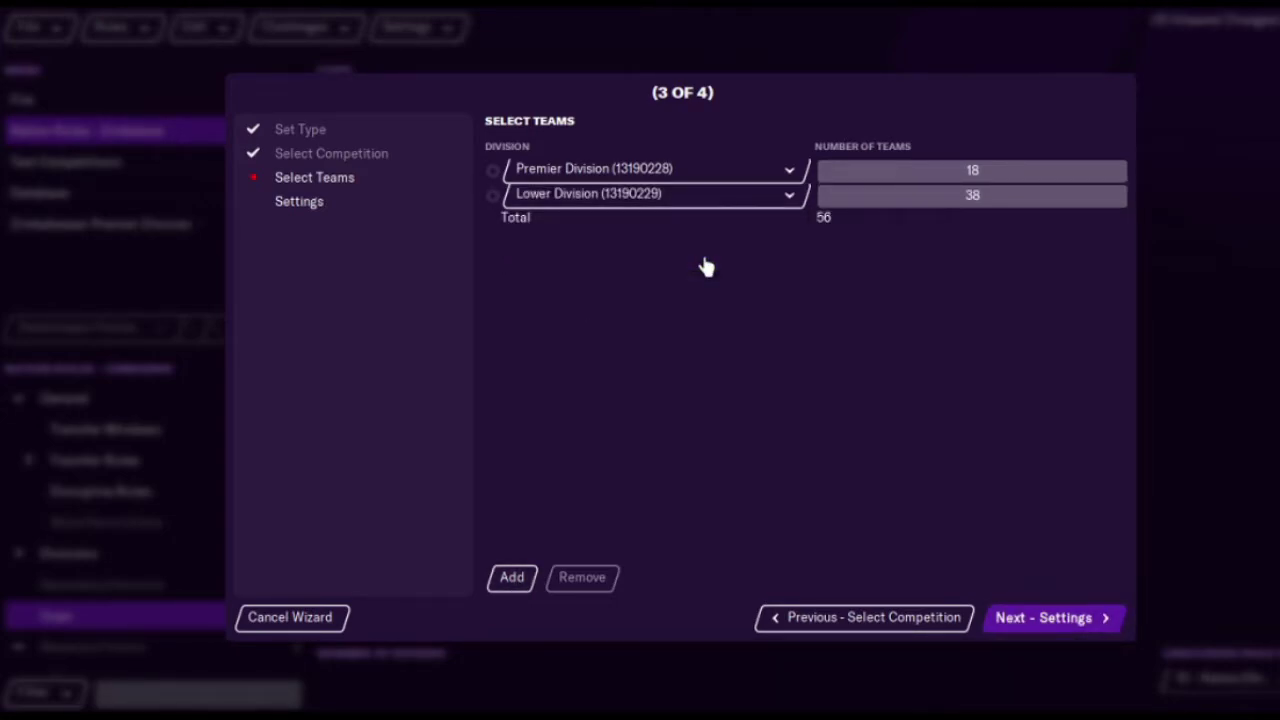
pyautogui.click(1049, 628)
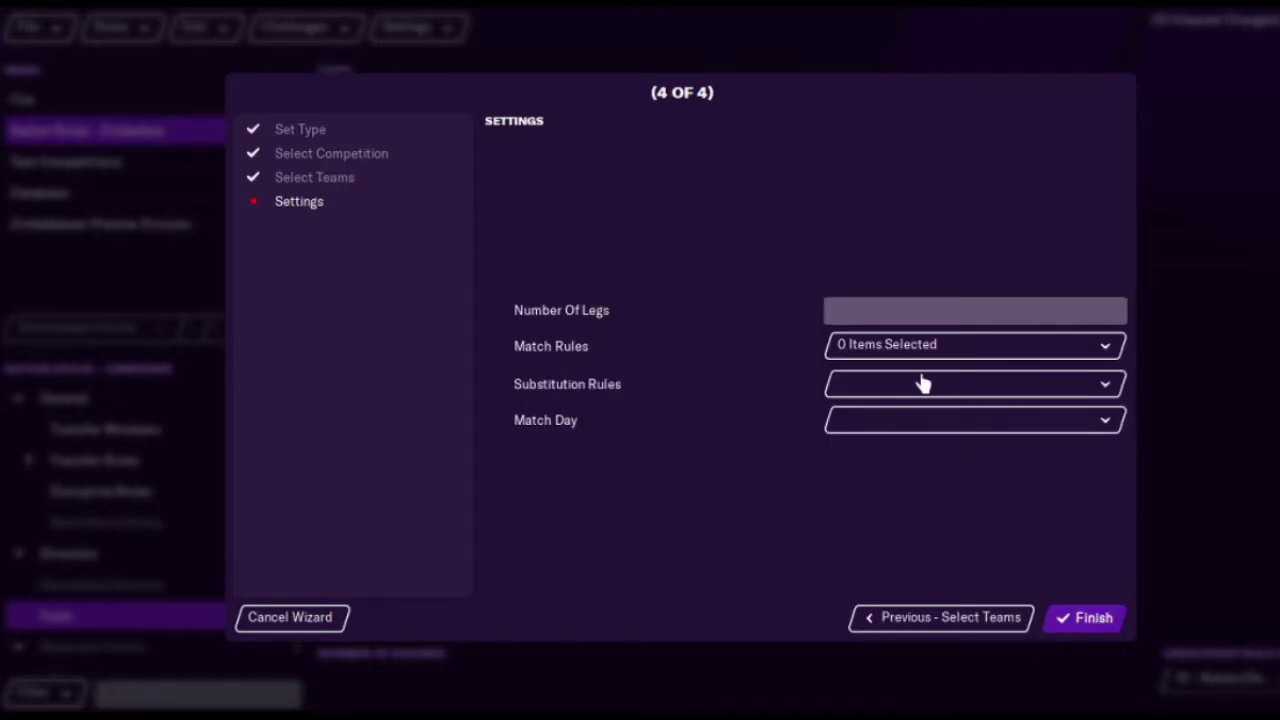
# Step: Set the cup's match rules to Penalties, substitution rules to 3 From 9, match day to Sat and legs to 1, and finish creating it
pyautogui.click(886, 345)
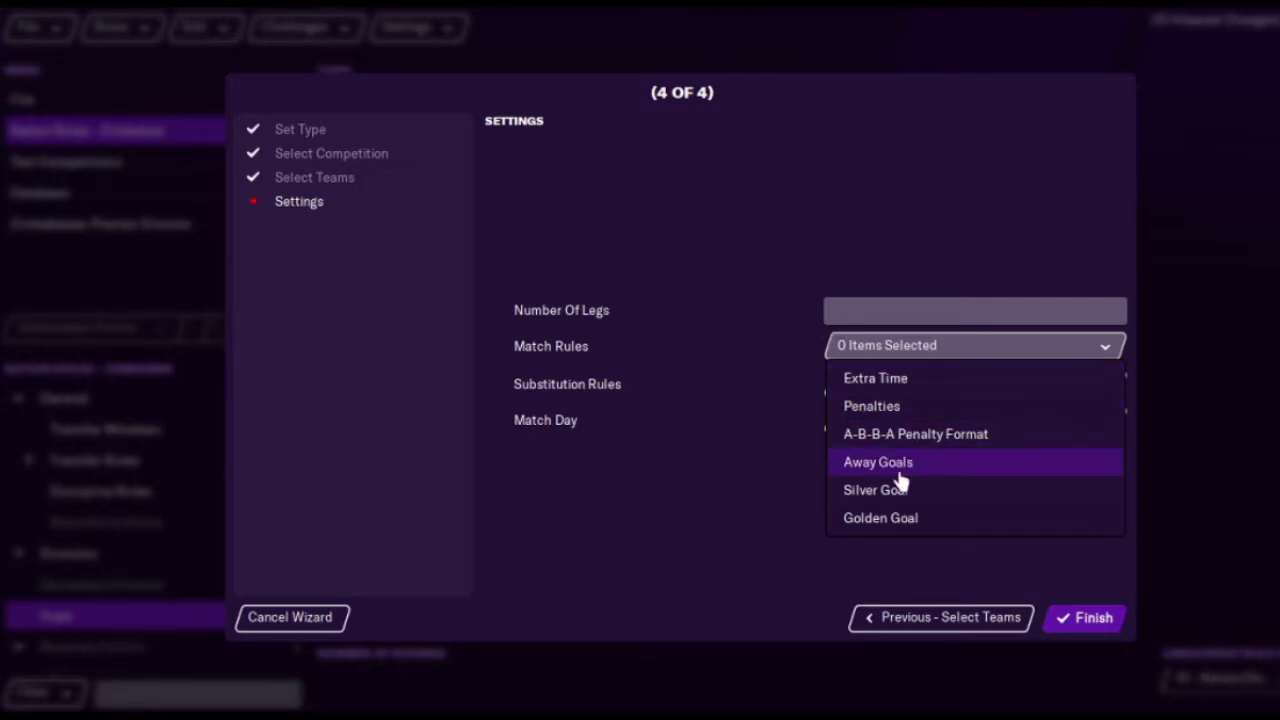
pyautogui.click(936, 404)
pyautogui.click(900, 388)
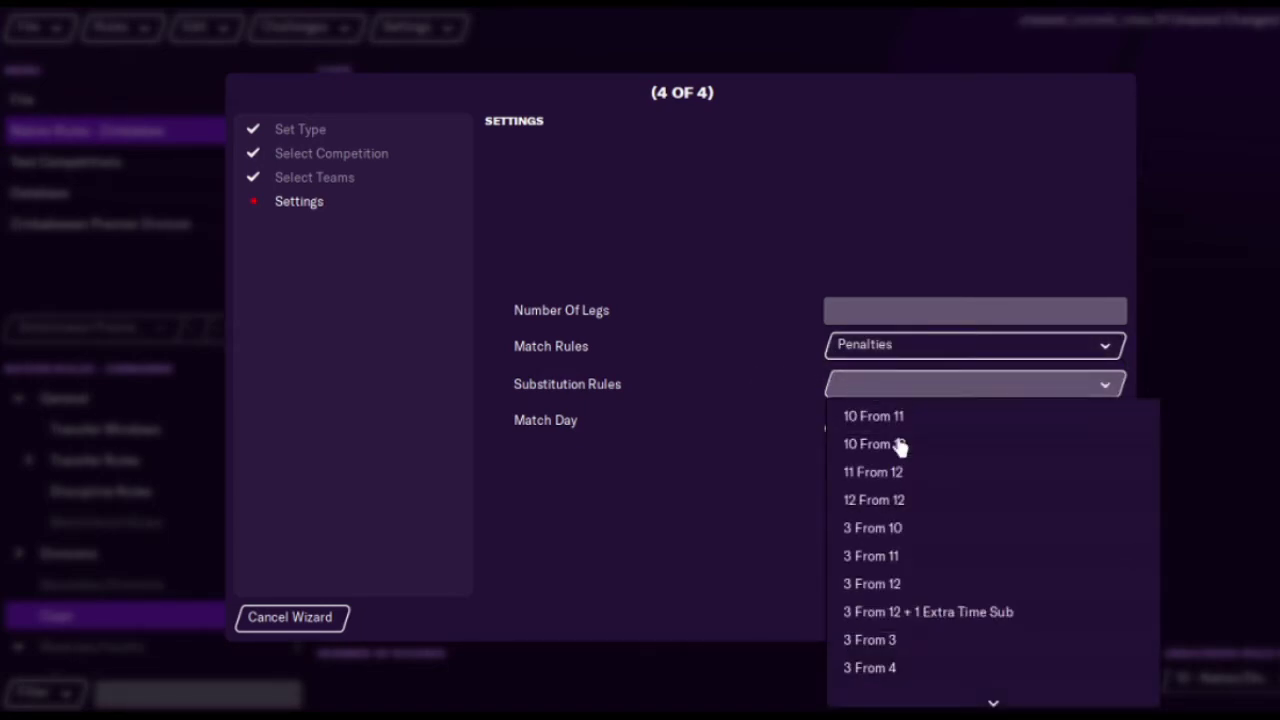
pyautogui.scroll(-4, 900, 640)
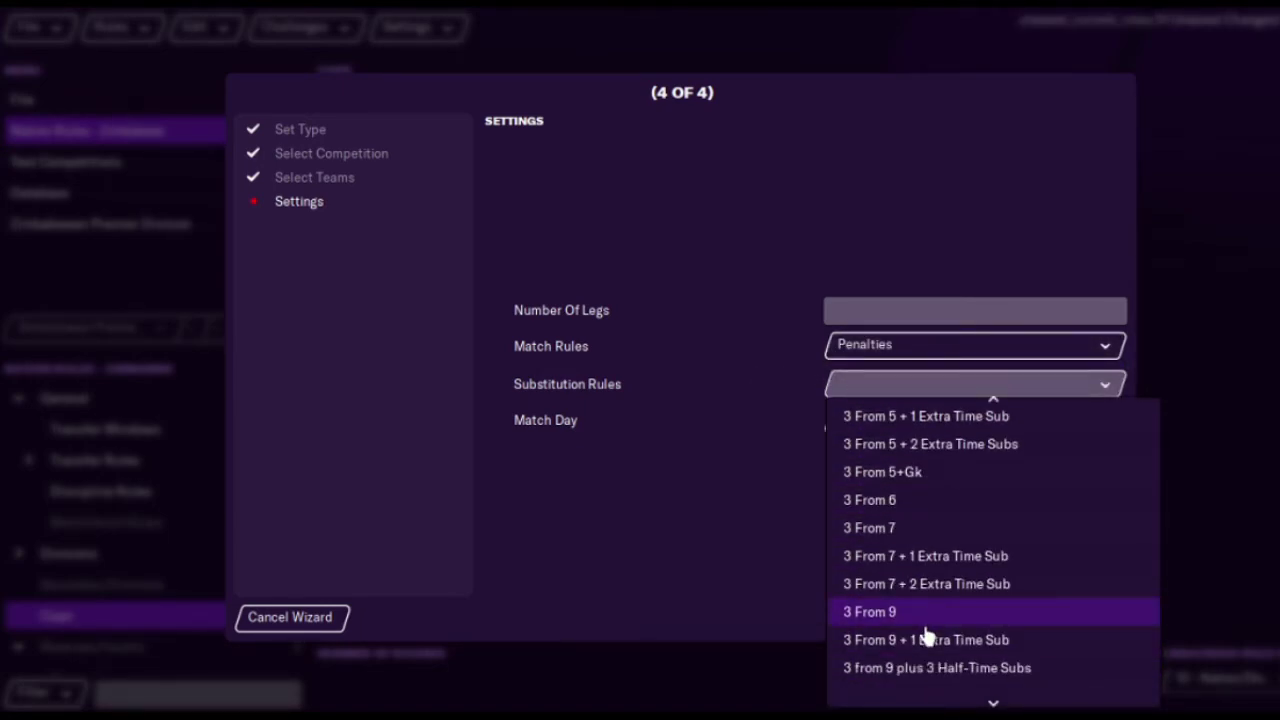
pyautogui.click(896, 612)
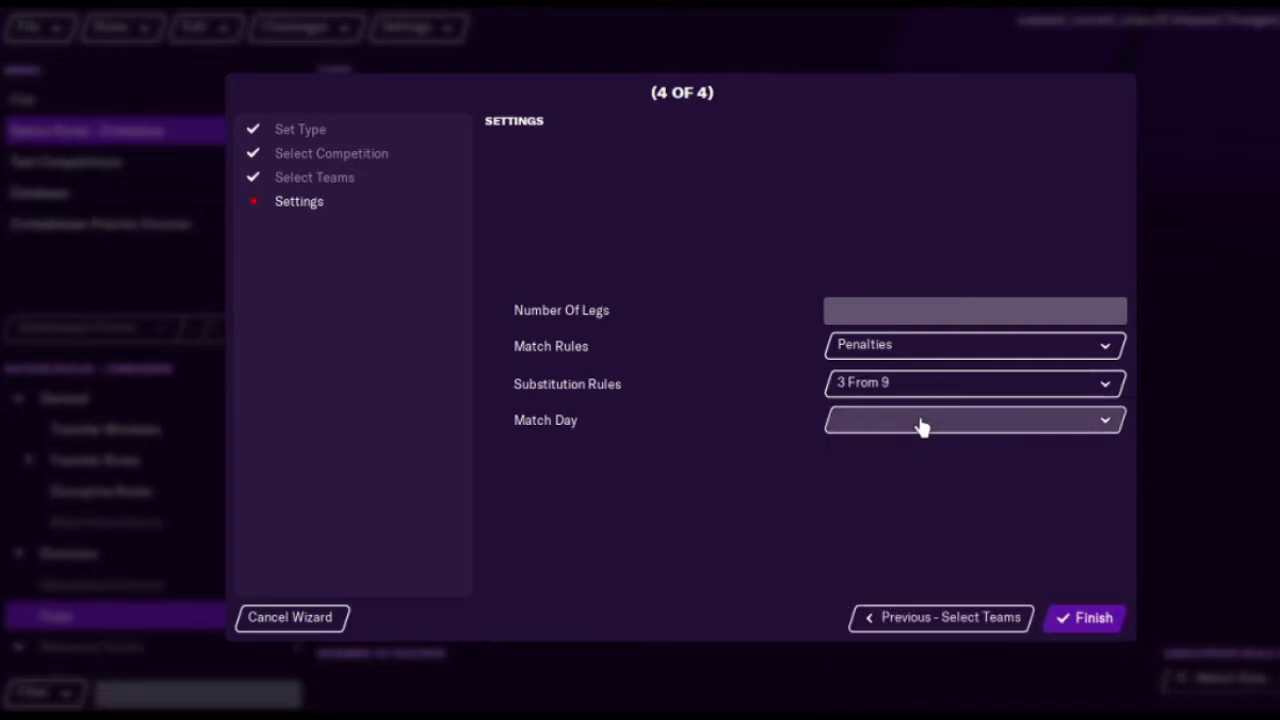
pyautogui.click(921, 424)
pyautogui.click(895, 622)
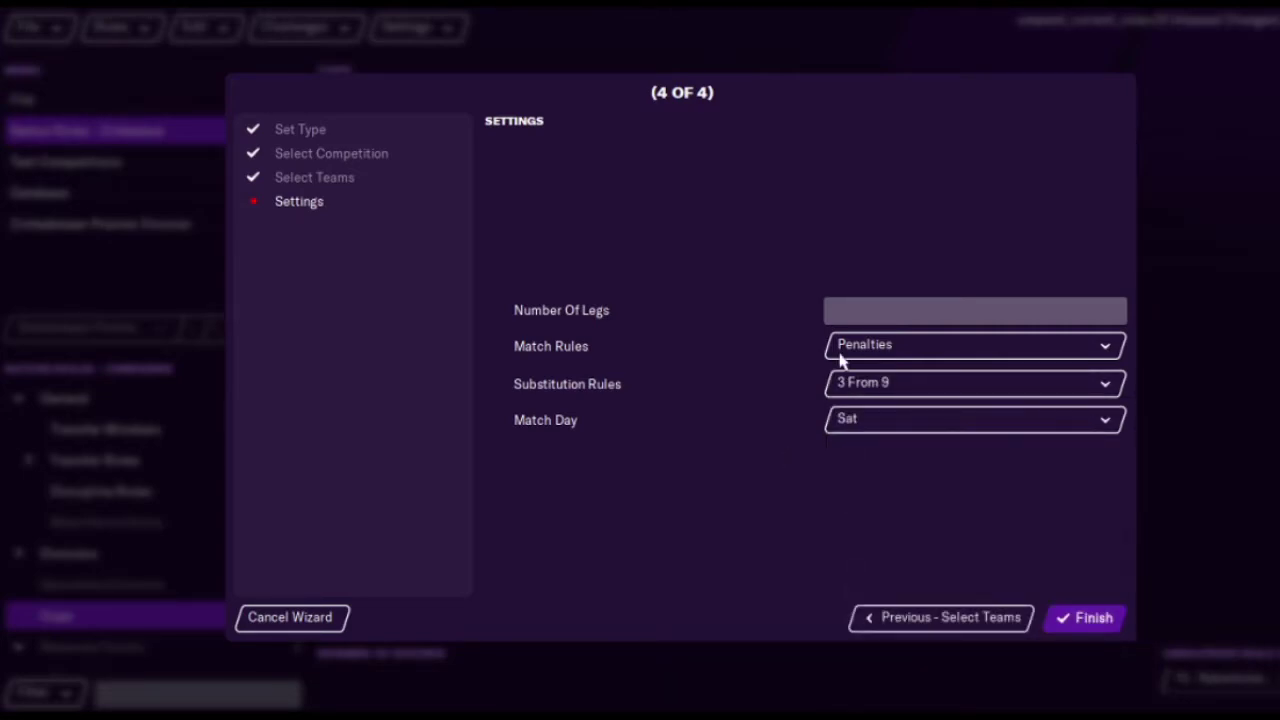
pyautogui.click(867, 311)
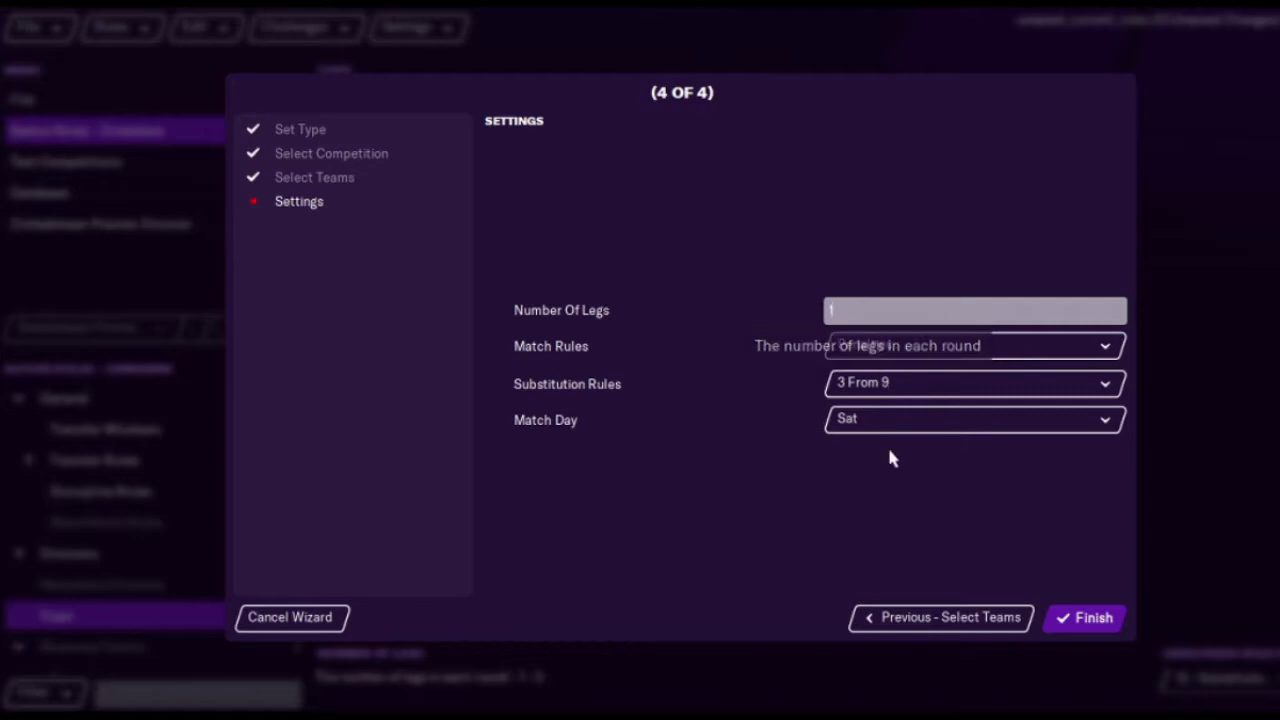
pyautogui.click(1068, 617)
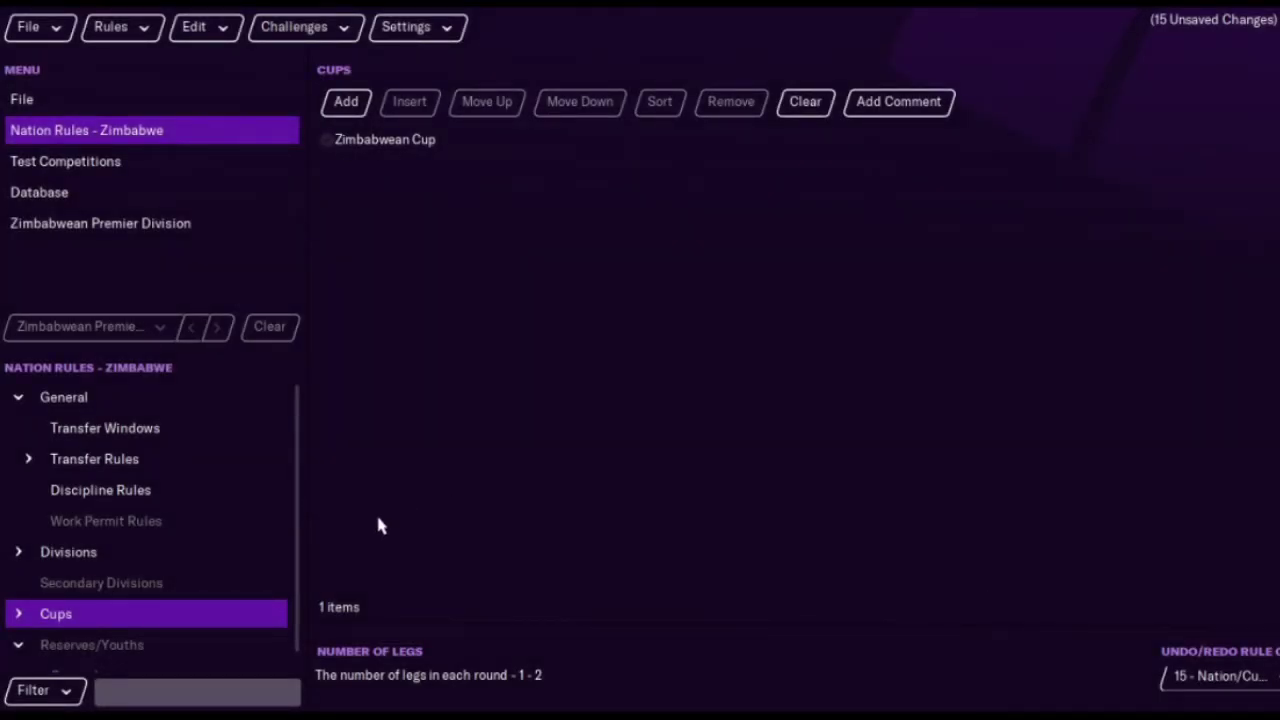
# Step: Review the nation's general season dates and the Zimbabwean Premier Division's general settings, including the fixture priority options
pyautogui.moveTo(293, 517); pyautogui.dragTo(304, 450)
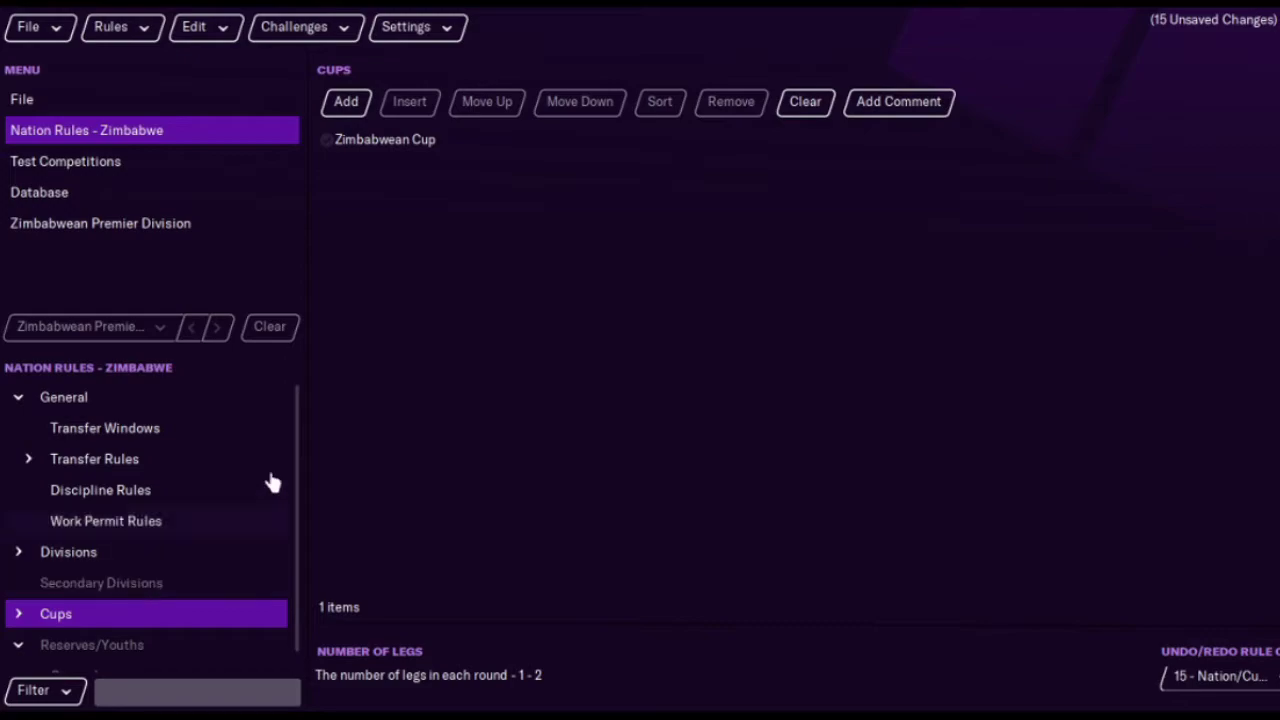
pyautogui.click(162, 404)
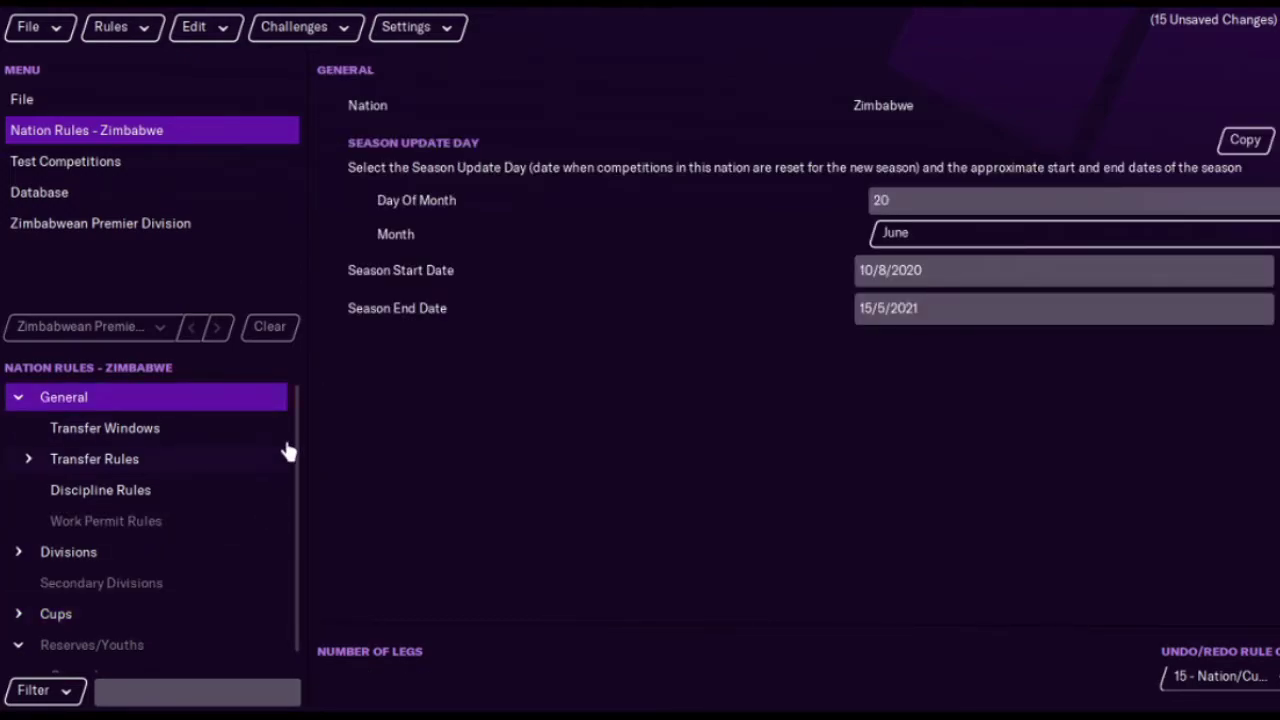
pyautogui.moveTo(294, 429); pyautogui.dragTo(288, 555)
pyautogui.click(180, 534)
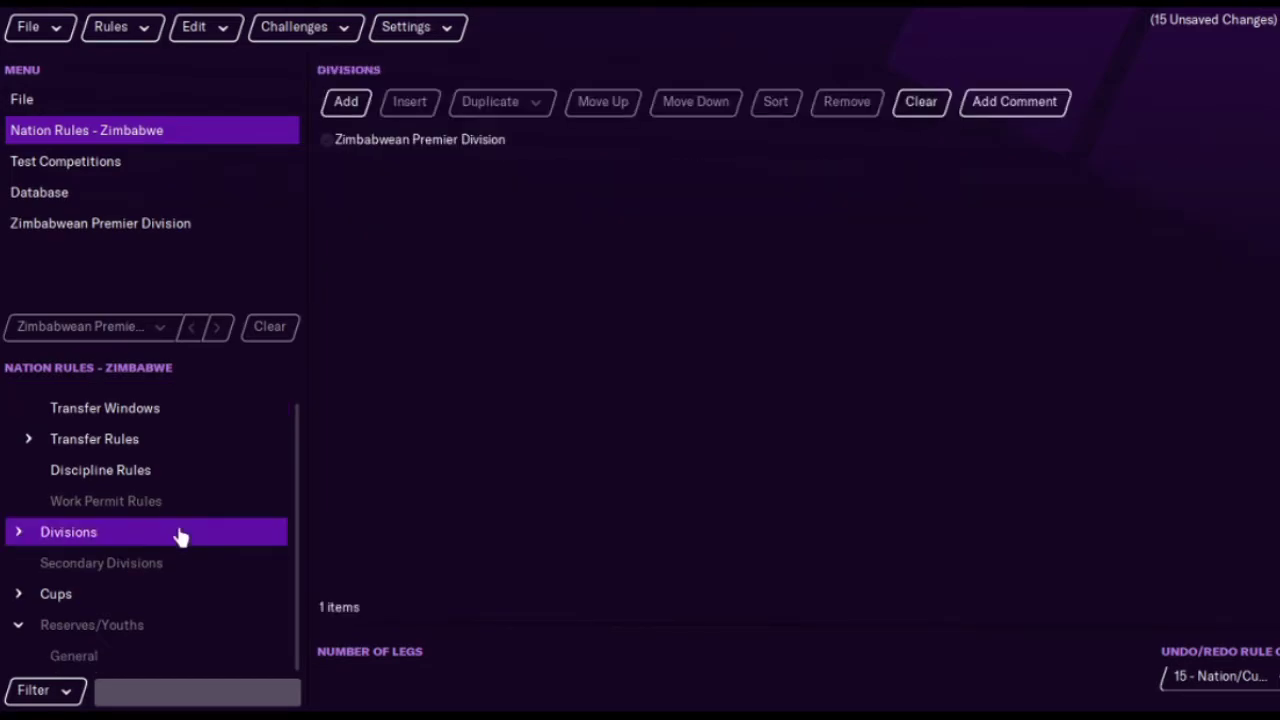
pyautogui.click(20, 535)
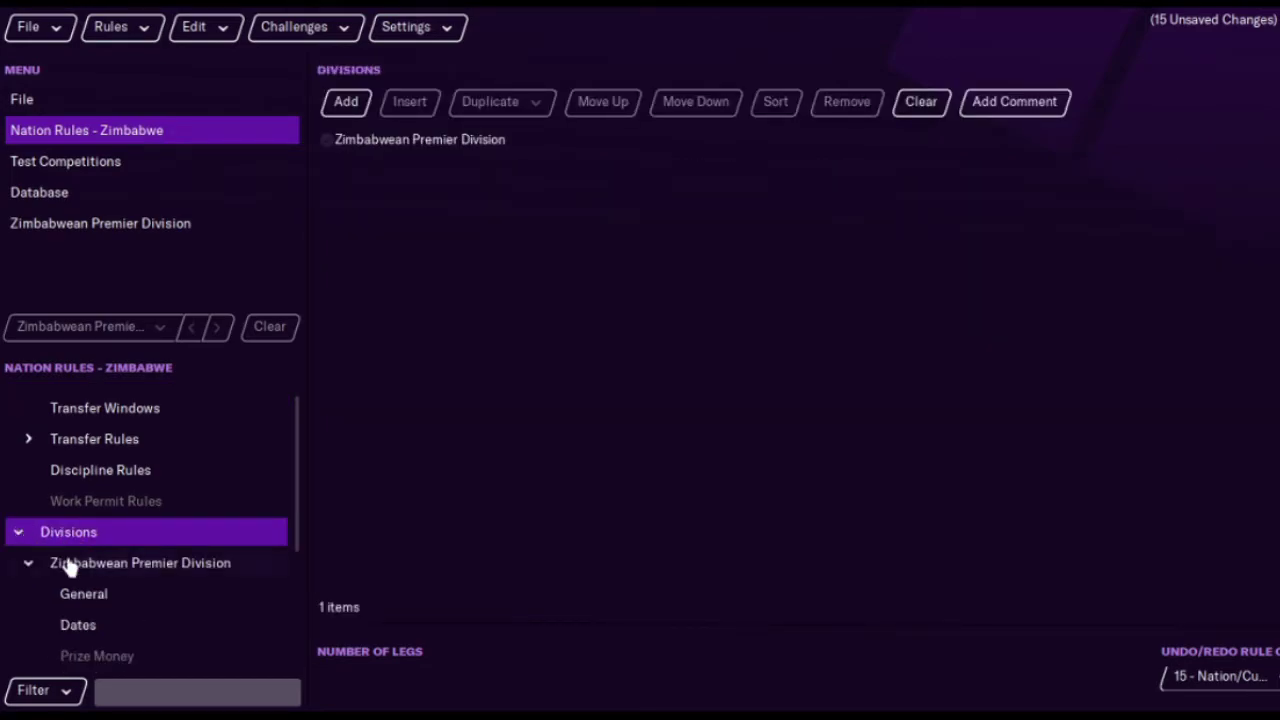
pyautogui.click(112, 603)
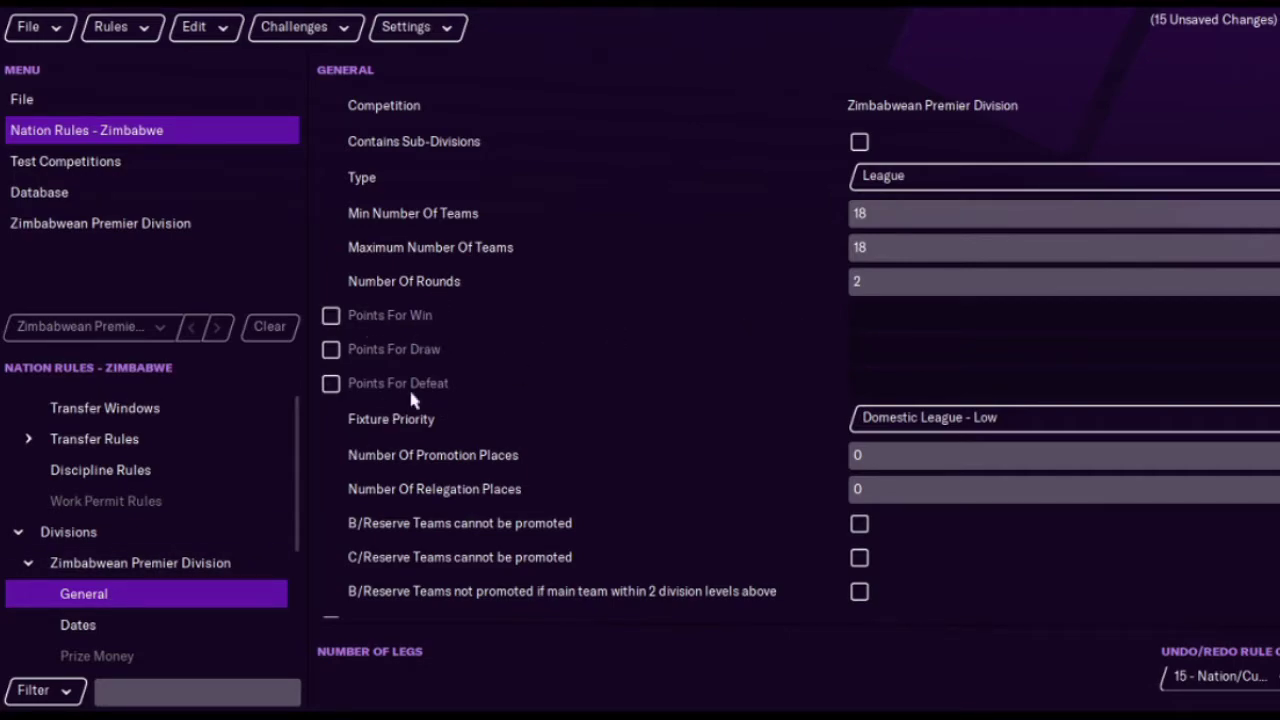
pyautogui.click(908, 422)
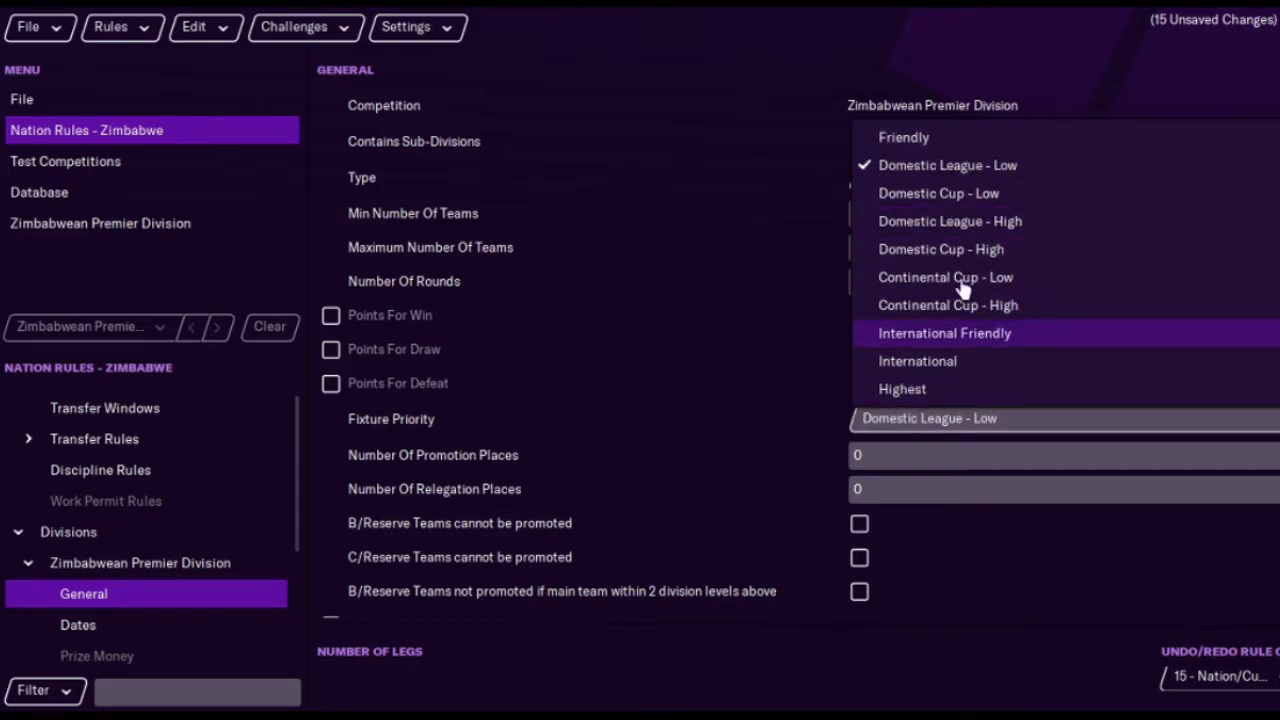
pyautogui.click(750, 452)
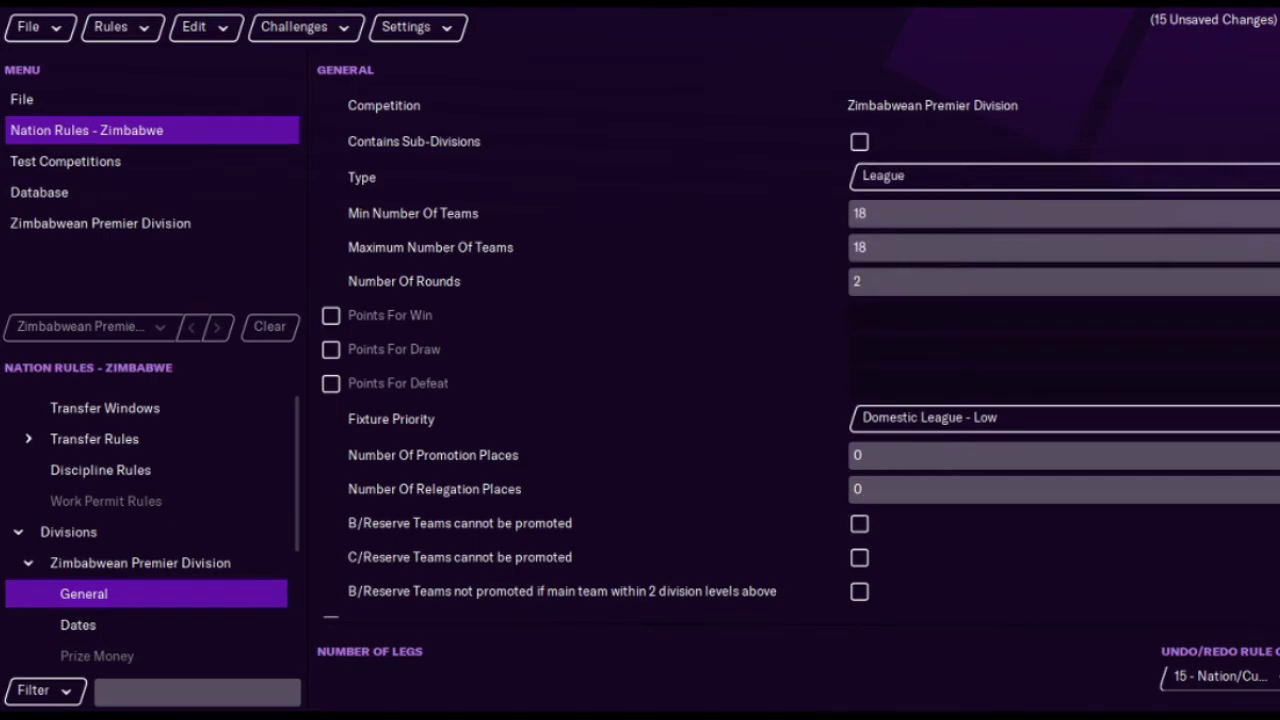
pyautogui.scroll(-5, 800, 360)
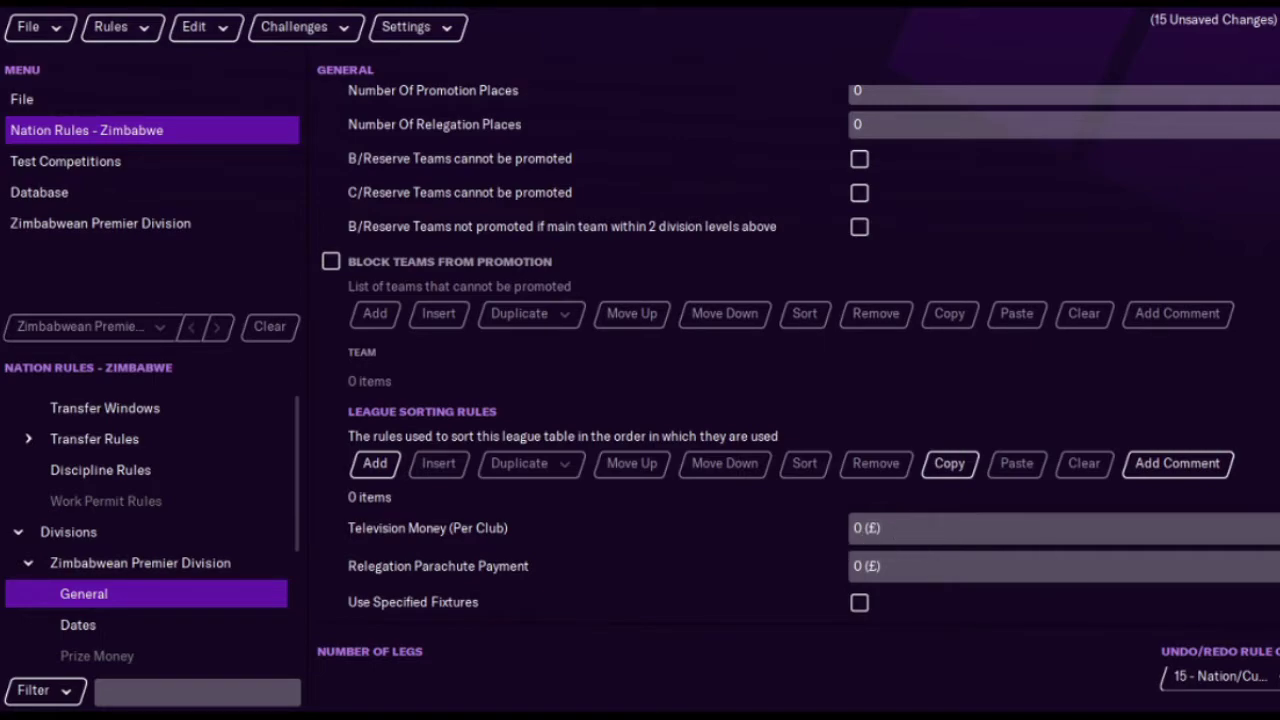
# Step: In the Zimbabwean Premier Division's dates, enable checking for fixture clashes and set it to All
pyautogui.scroll(5, 800, 360)
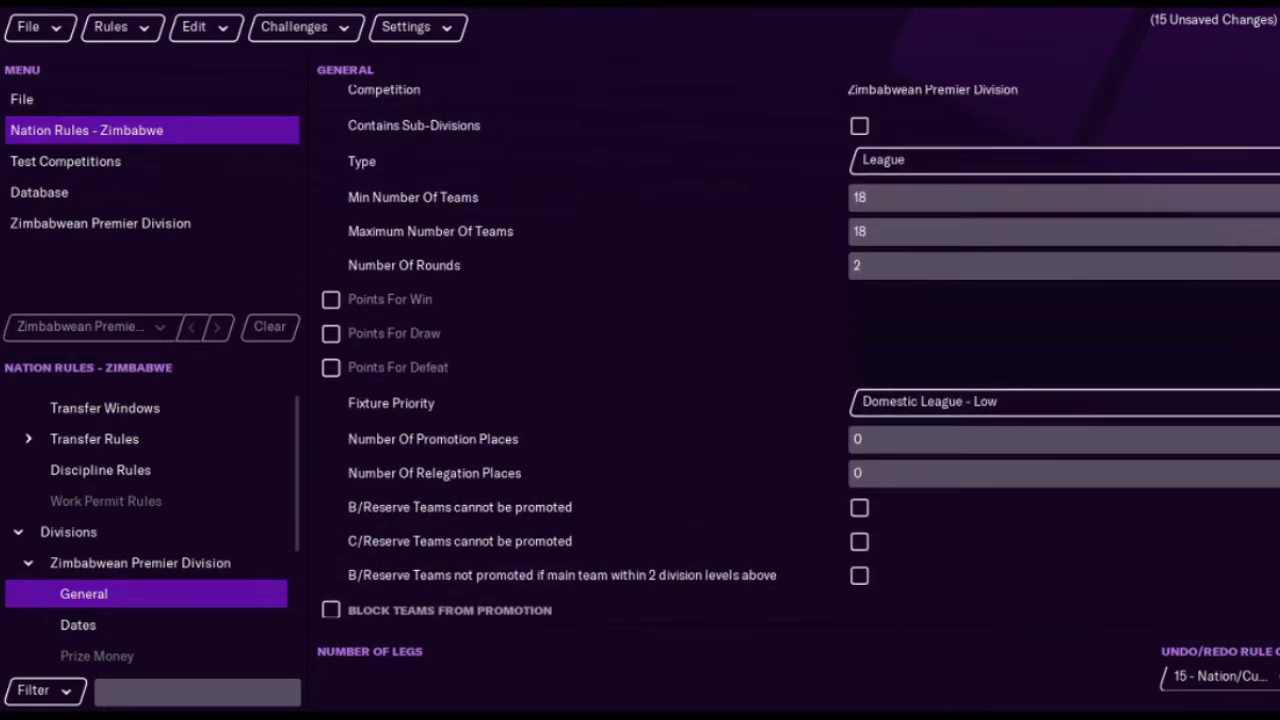
pyautogui.click(166, 634)
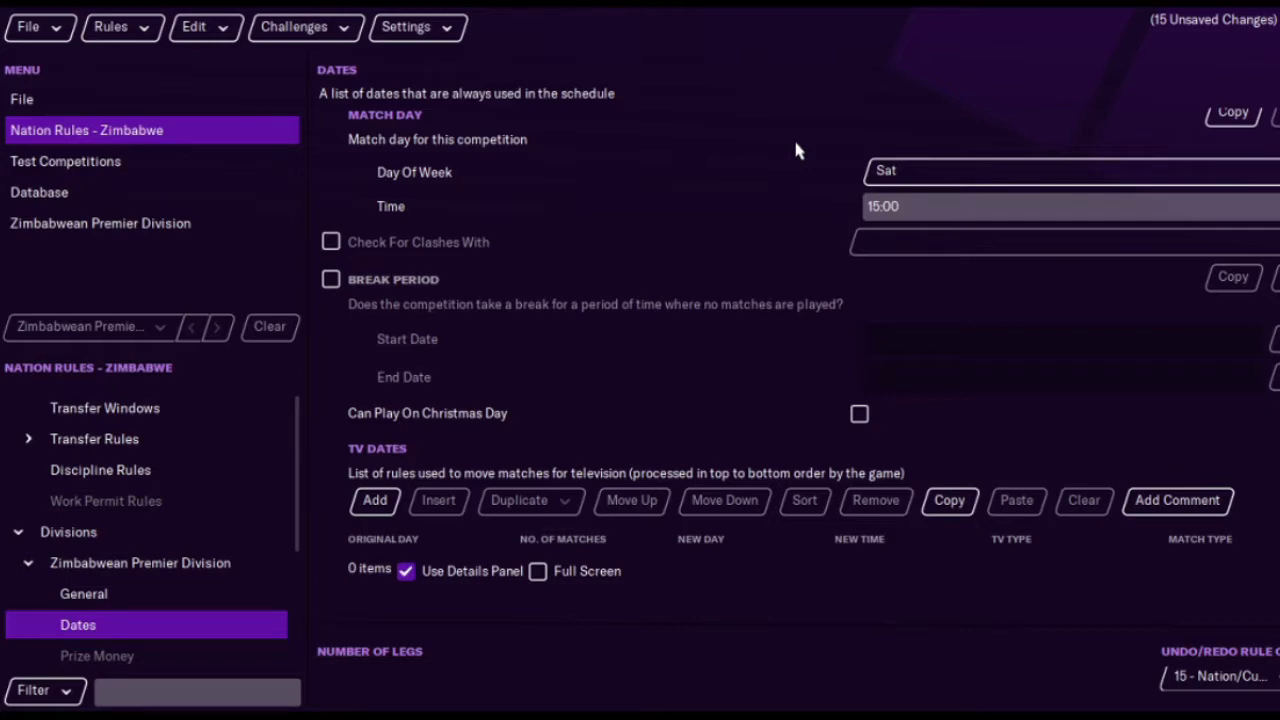
pyautogui.click(331, 242)
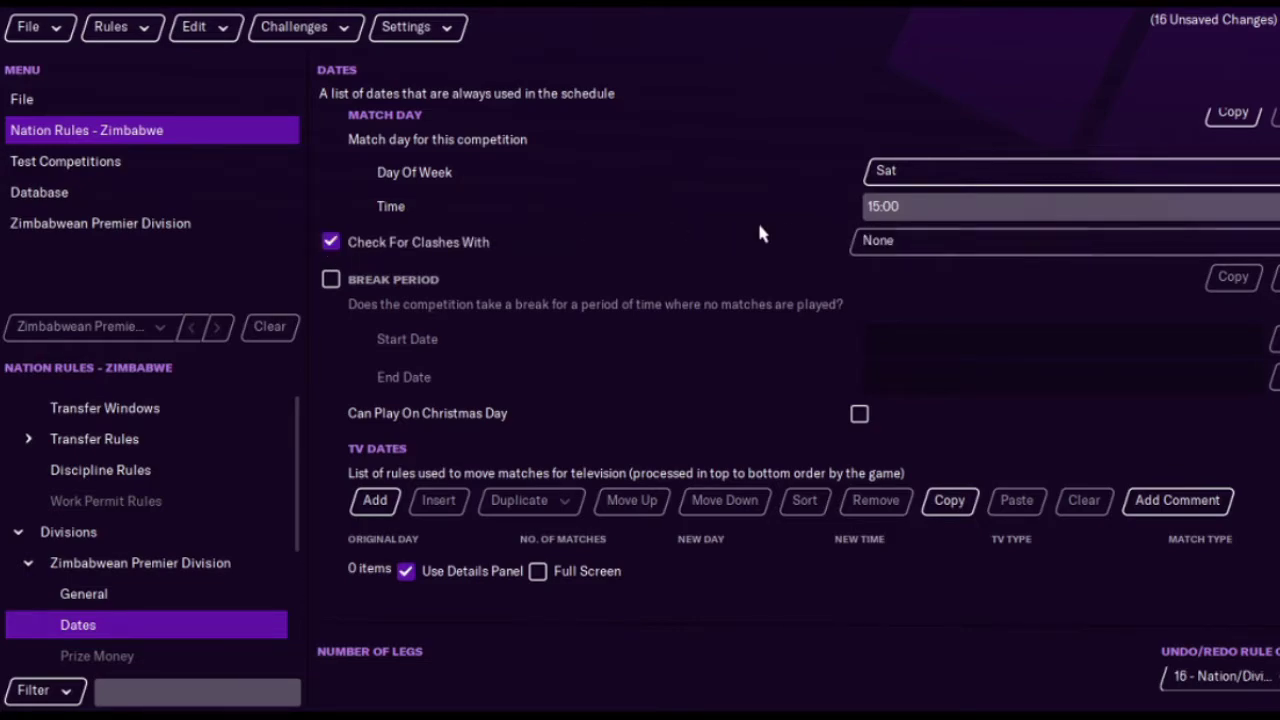
pyautogui.click(924, 250)
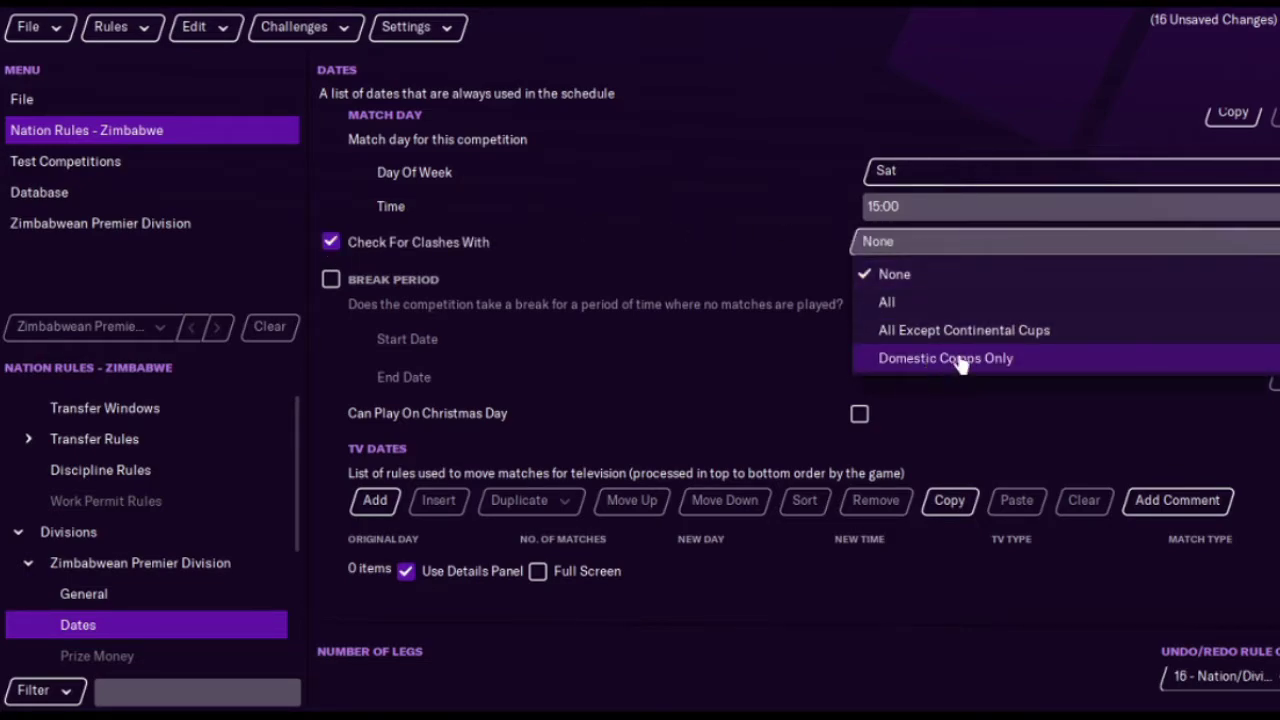
pyautogui.click(994, 300)
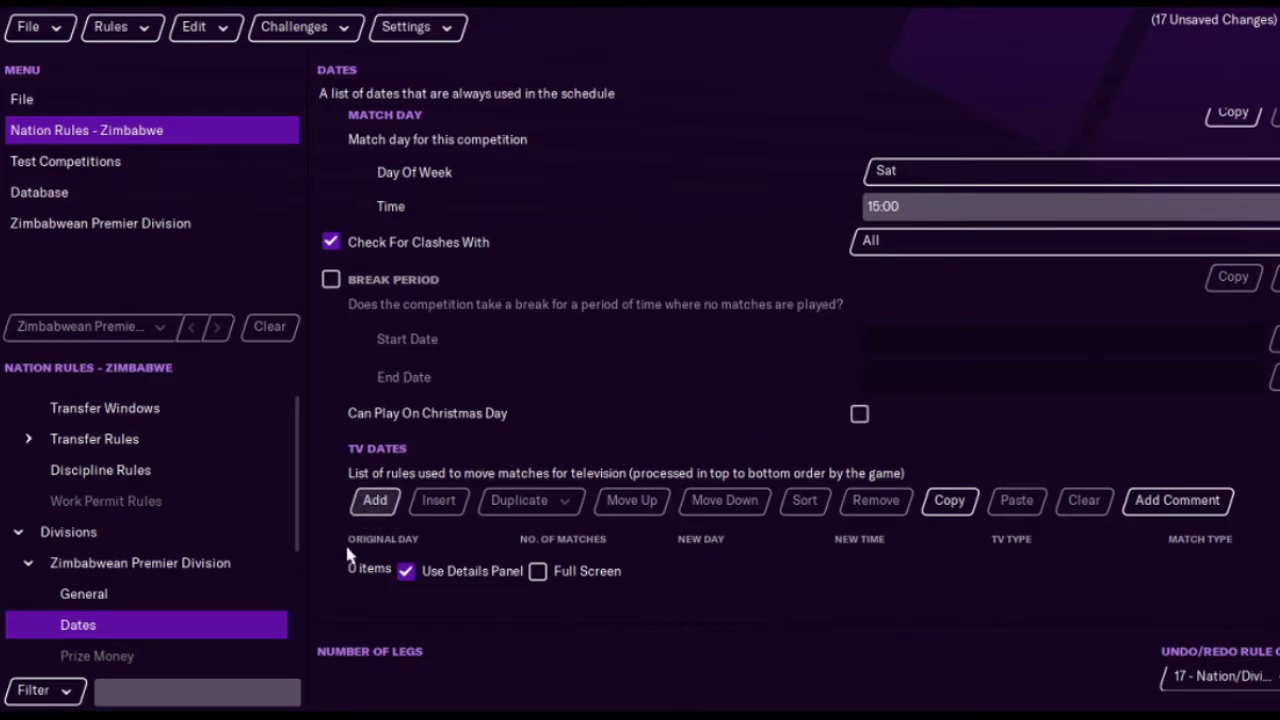
# Step: Try adding a match rule to the Premier Division's fixture rules, clear it, and review the division's points deduction and playoff settings
pyautogui.moveTo(298, 502); pyautogui.dragTo(303, 580)
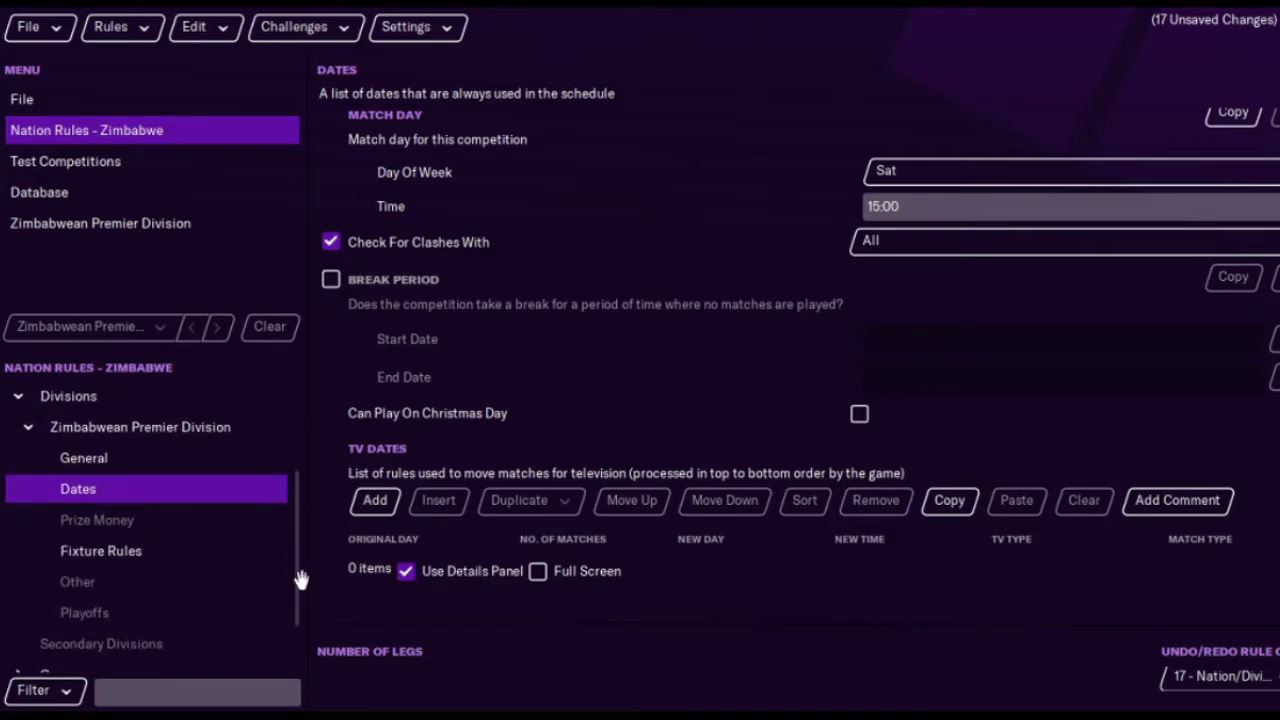
pyautogui.click(171, 553)
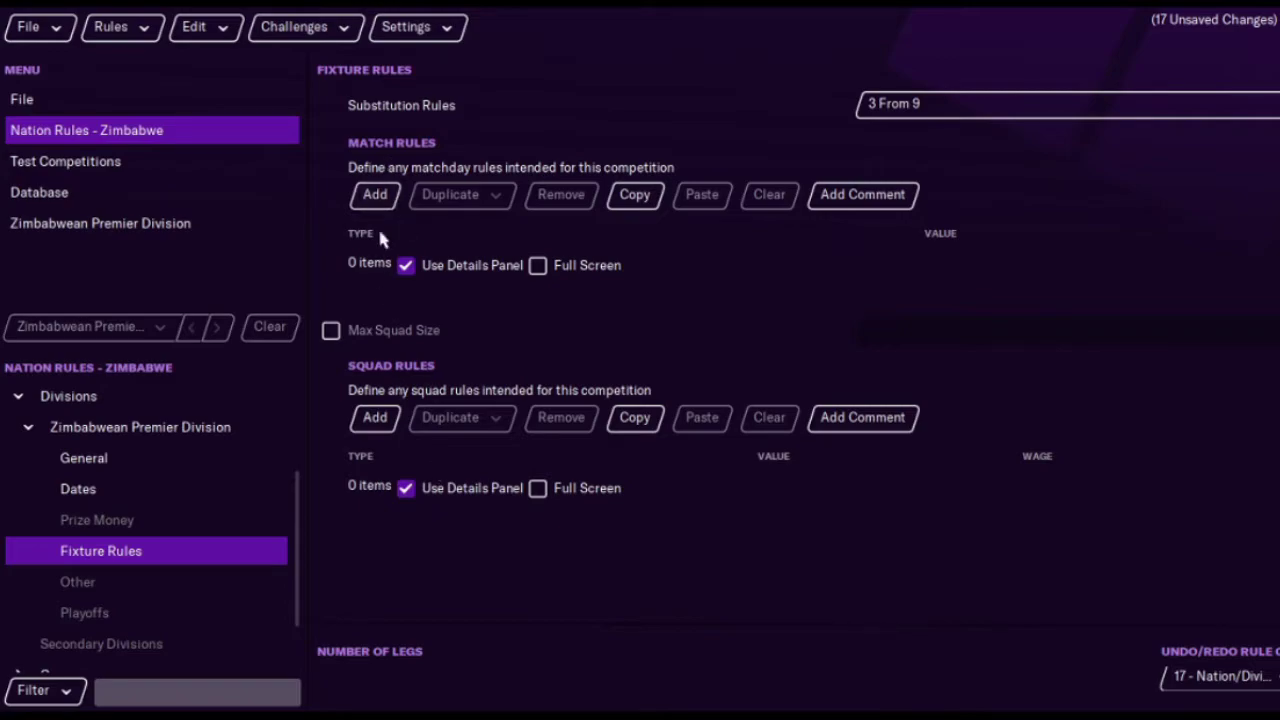
pyautogui.click(376, 198)
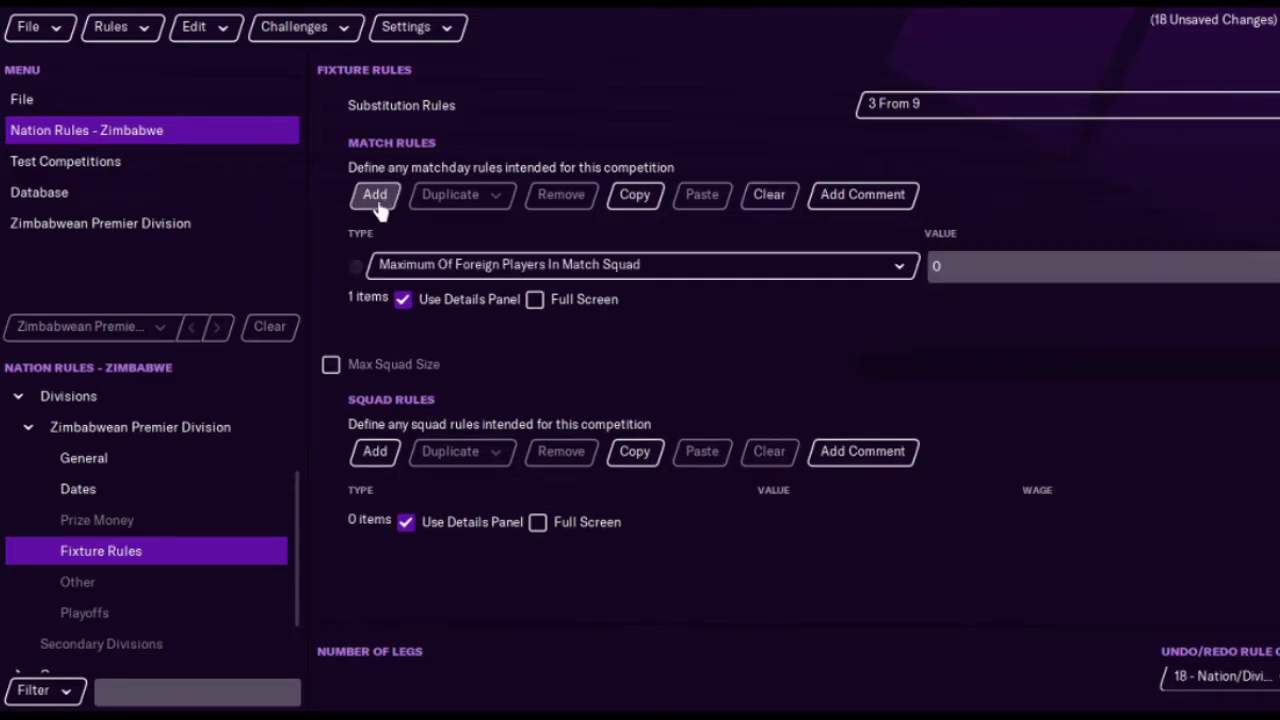
pyautogui.click(568, 275)
pyautogui.moveTo(865, 293)
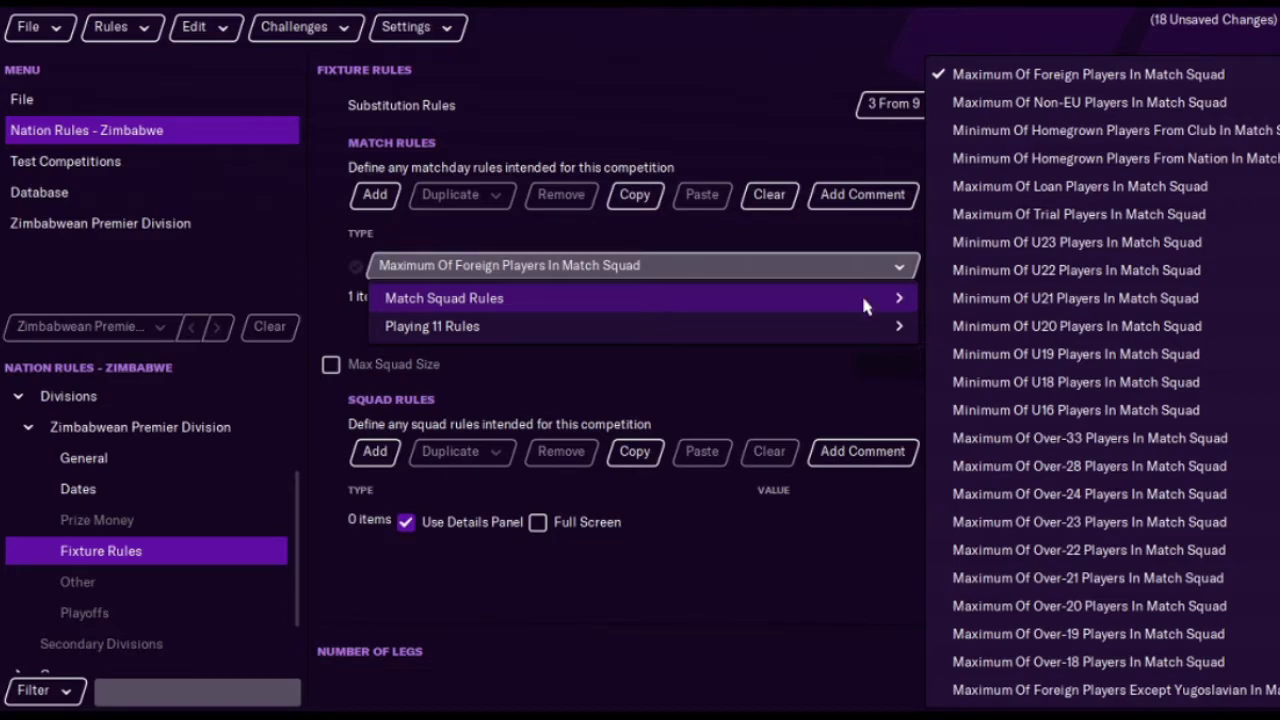
pyautogui.moveTo(591, 297)
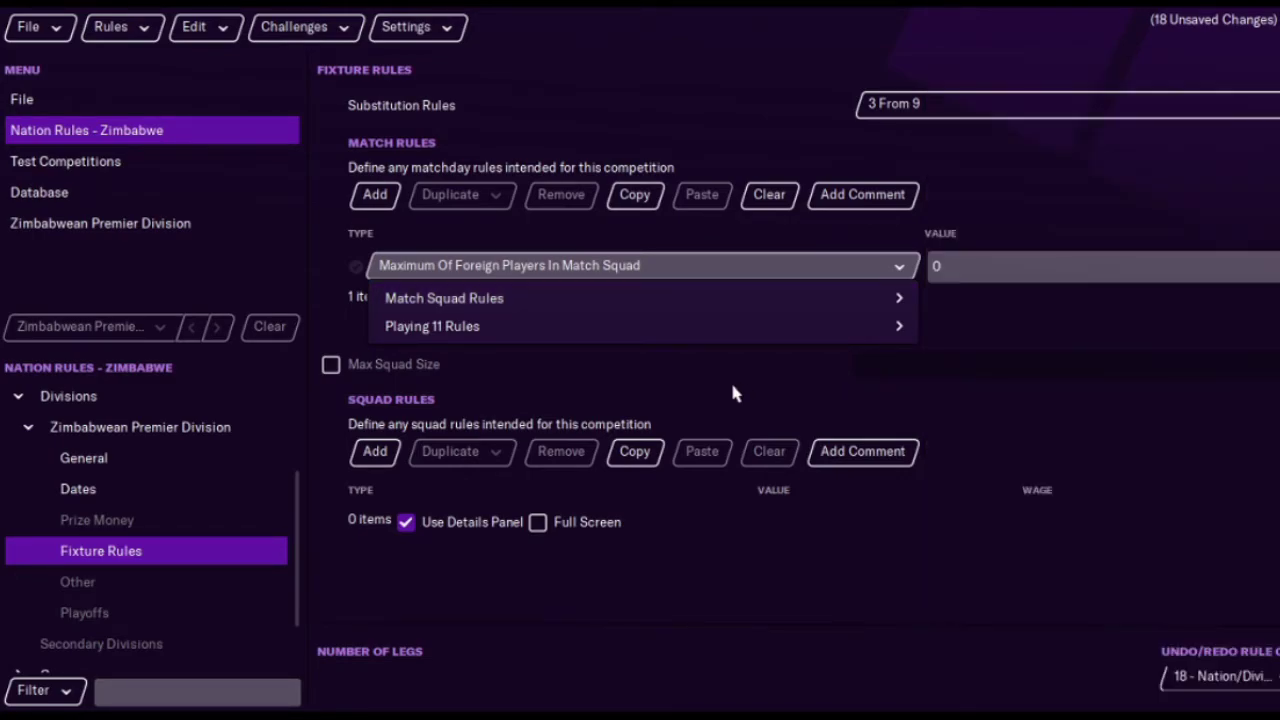
pyautogui.click(730, 379)
pyautogui.click(354, 267)
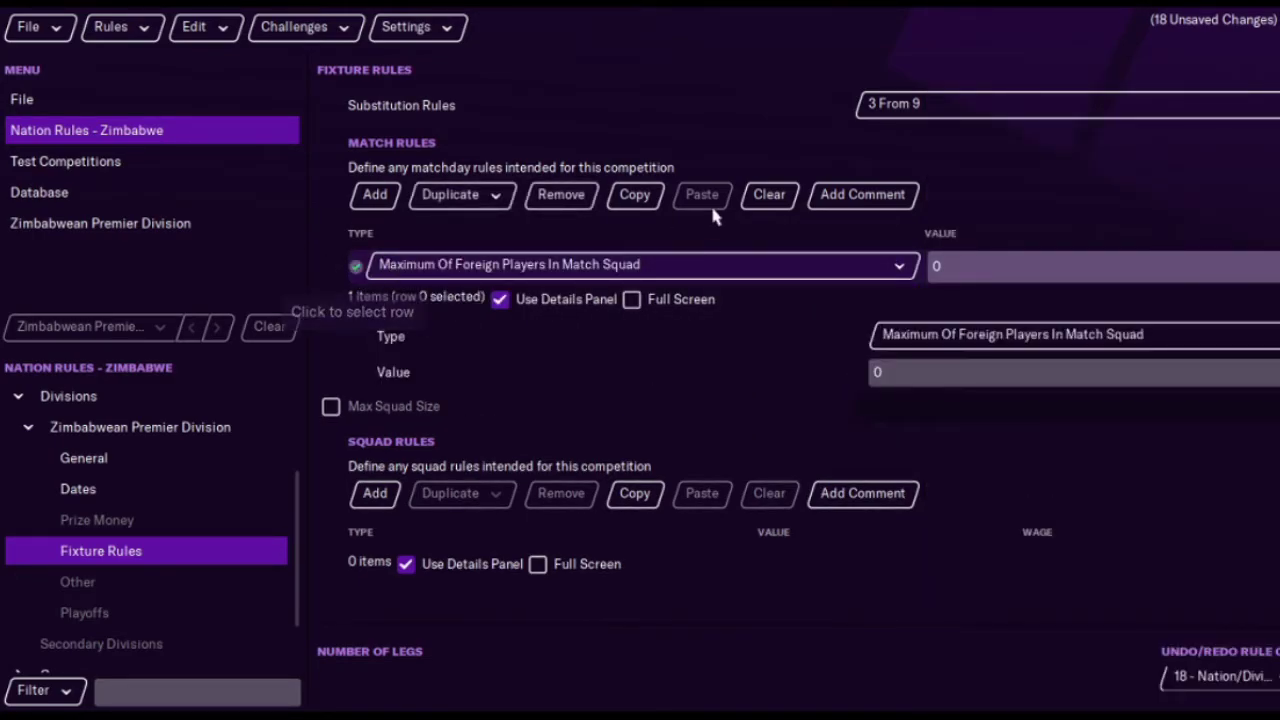
pyautogui.click(767, 196)
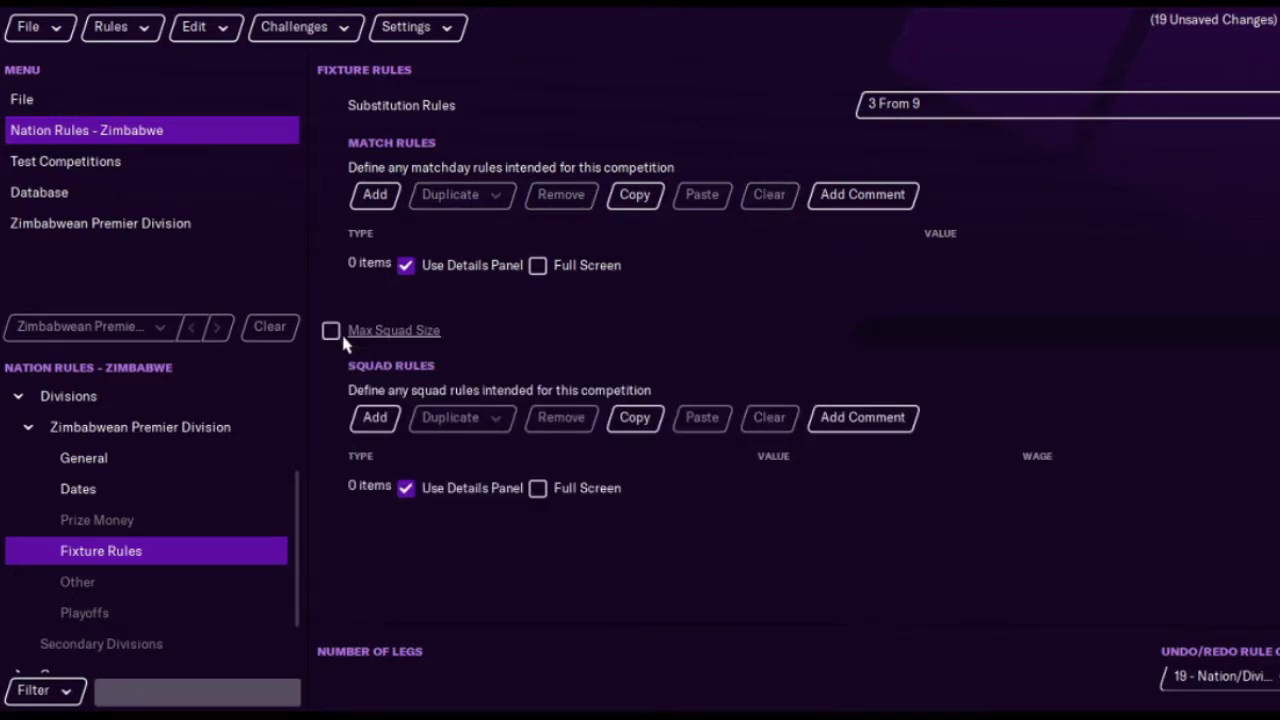
pyautogui.click(202, 583)
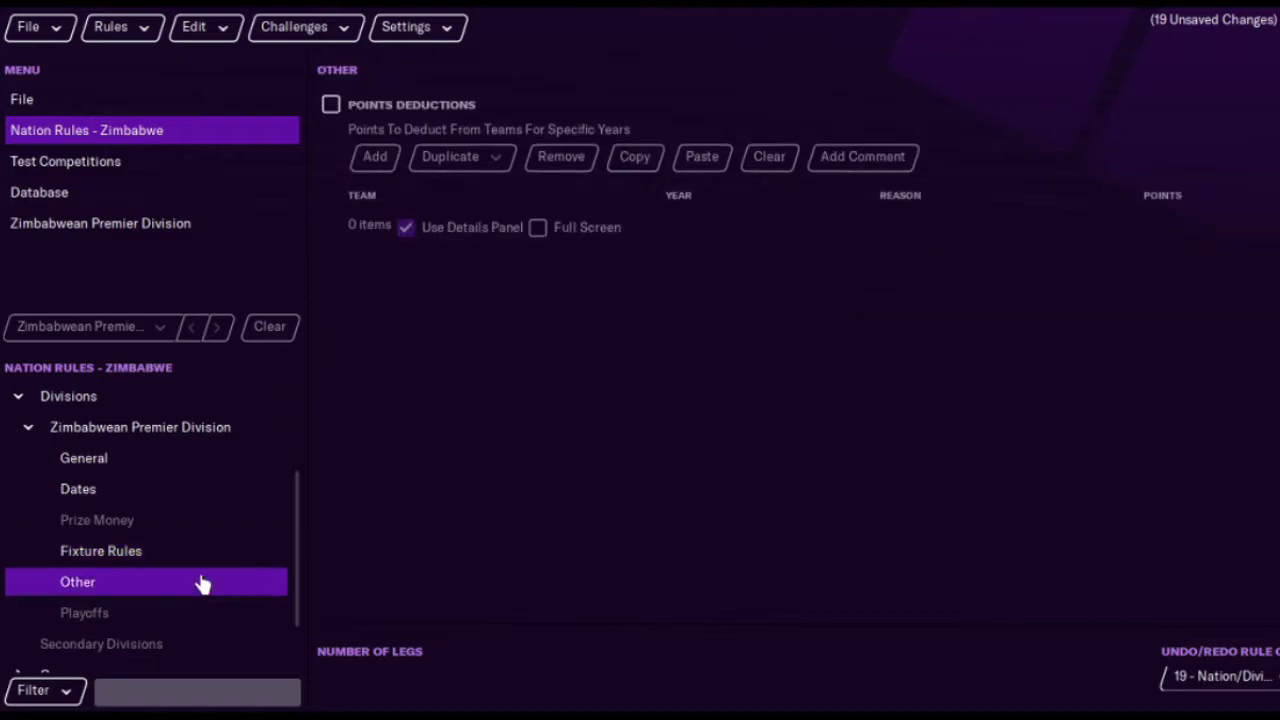
pyautogui.click(151, 613)
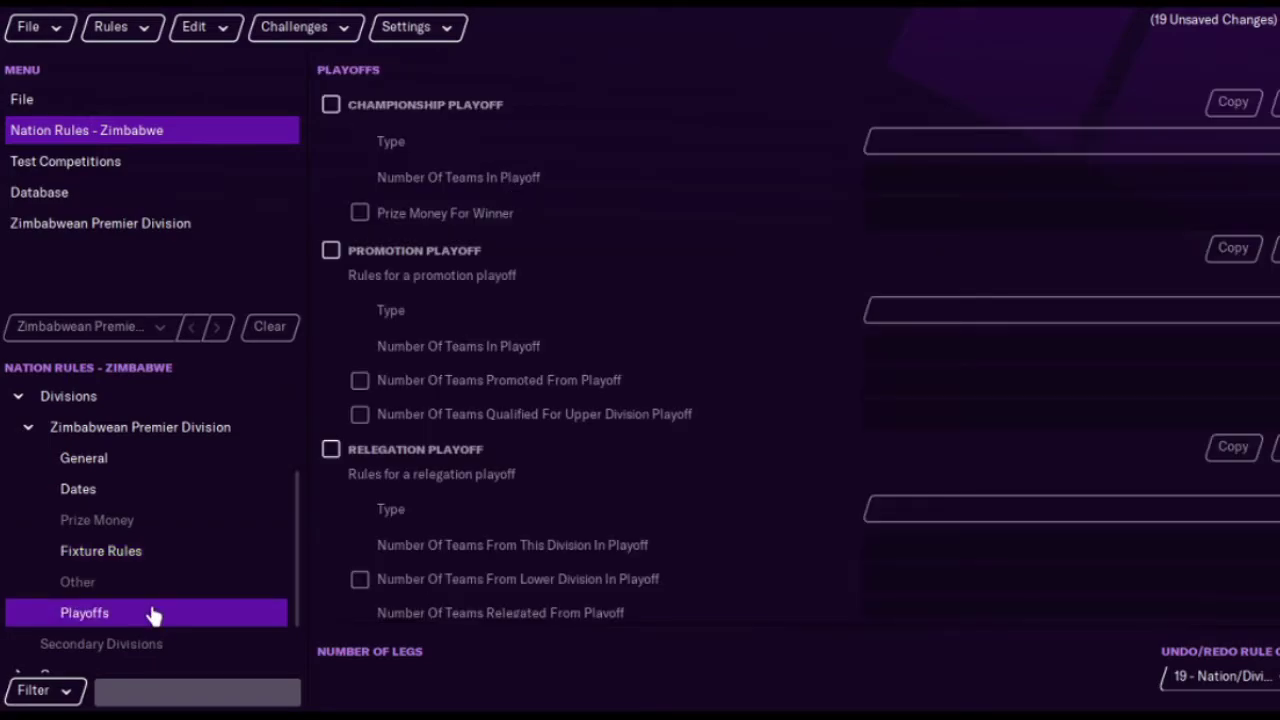
# Step: In the Premier Division's general settings, enable points of 3 for a win, 1 for a draw and 0 for a defeat
pyautogui.moveTo(297, 517); pyautogui.dragTo(297, 451)
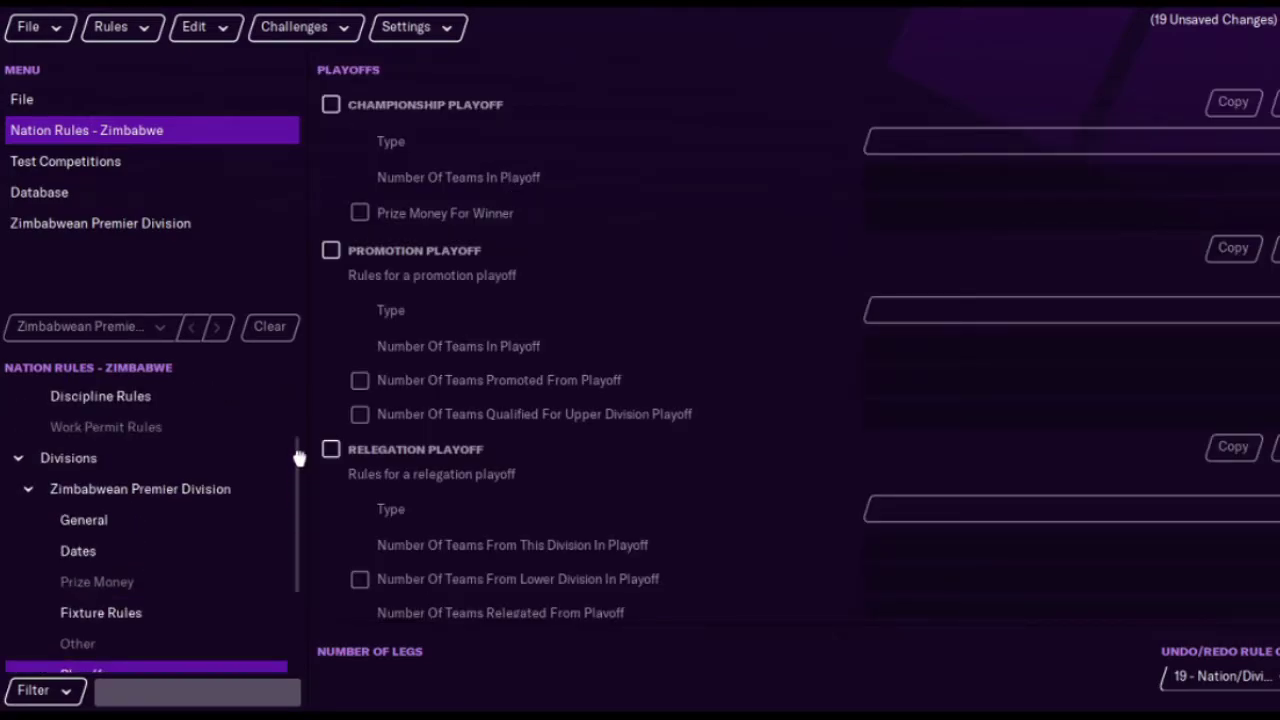
pyautogui.click(100, 582)
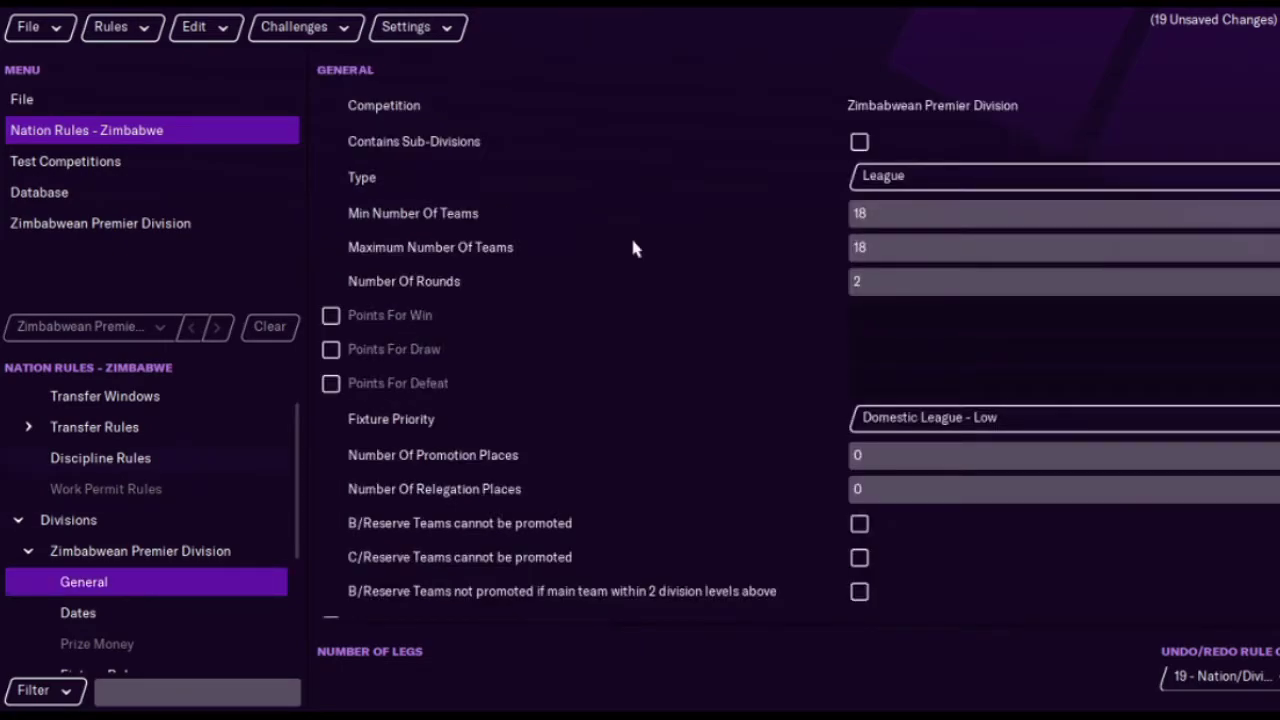
pyautogui.click(331, 316)
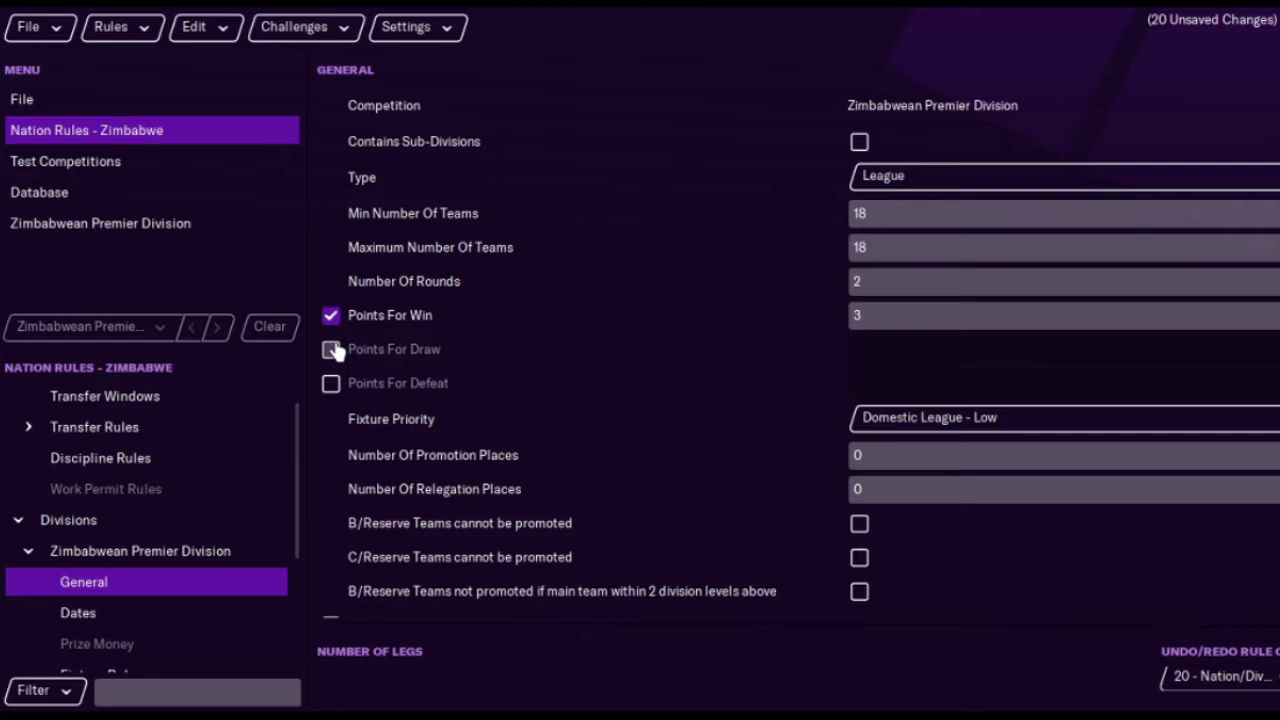
pyautogui.click(331, 350)
pyautogui.click(331, 383)
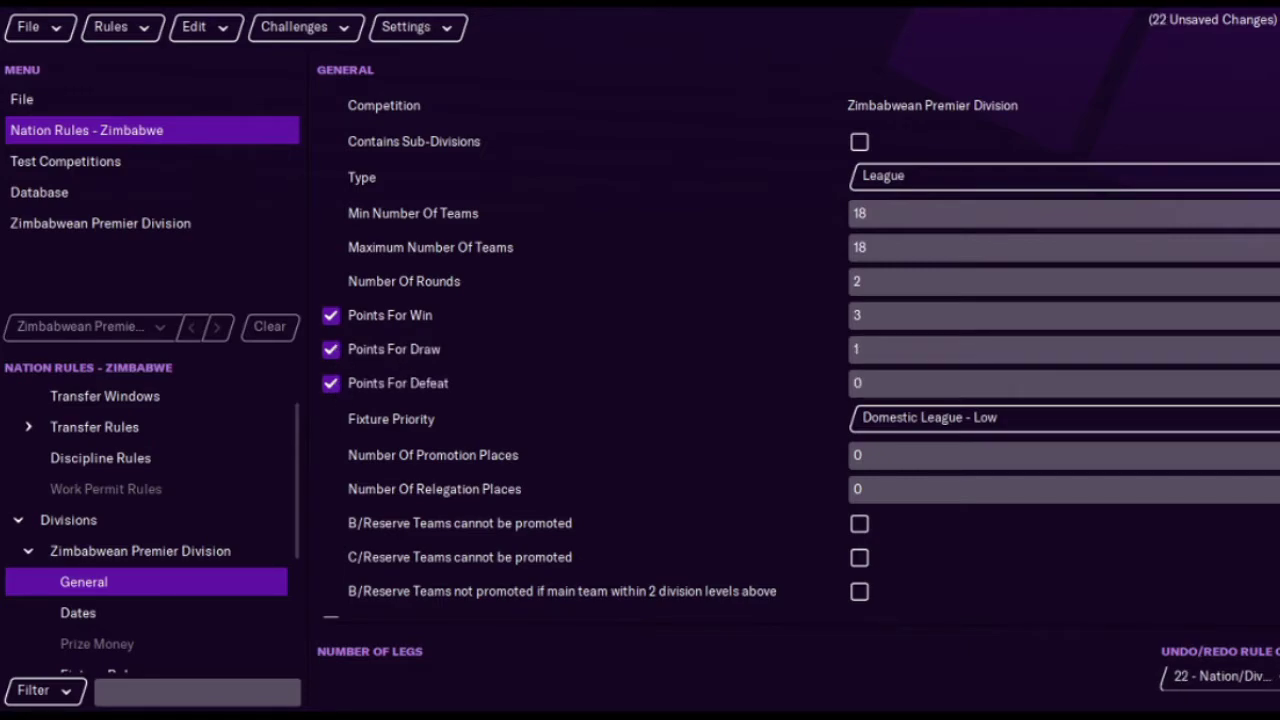
# Step: Add three league sorting rules to the Premier Division and set the first one to Points
pyautogui.scroll(-5, 800, 352)
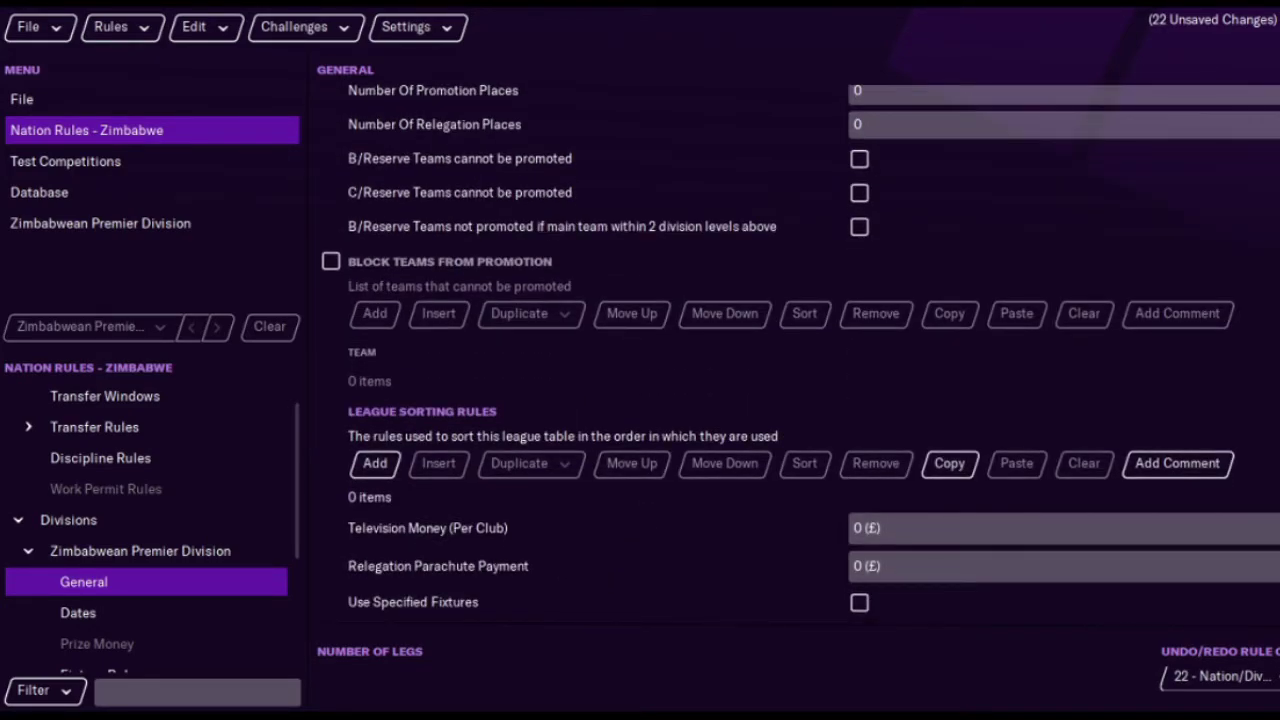
pyautogui.click(374, 468)
pyautogui.click(374, 468)
pyautogui.click(374, 468)
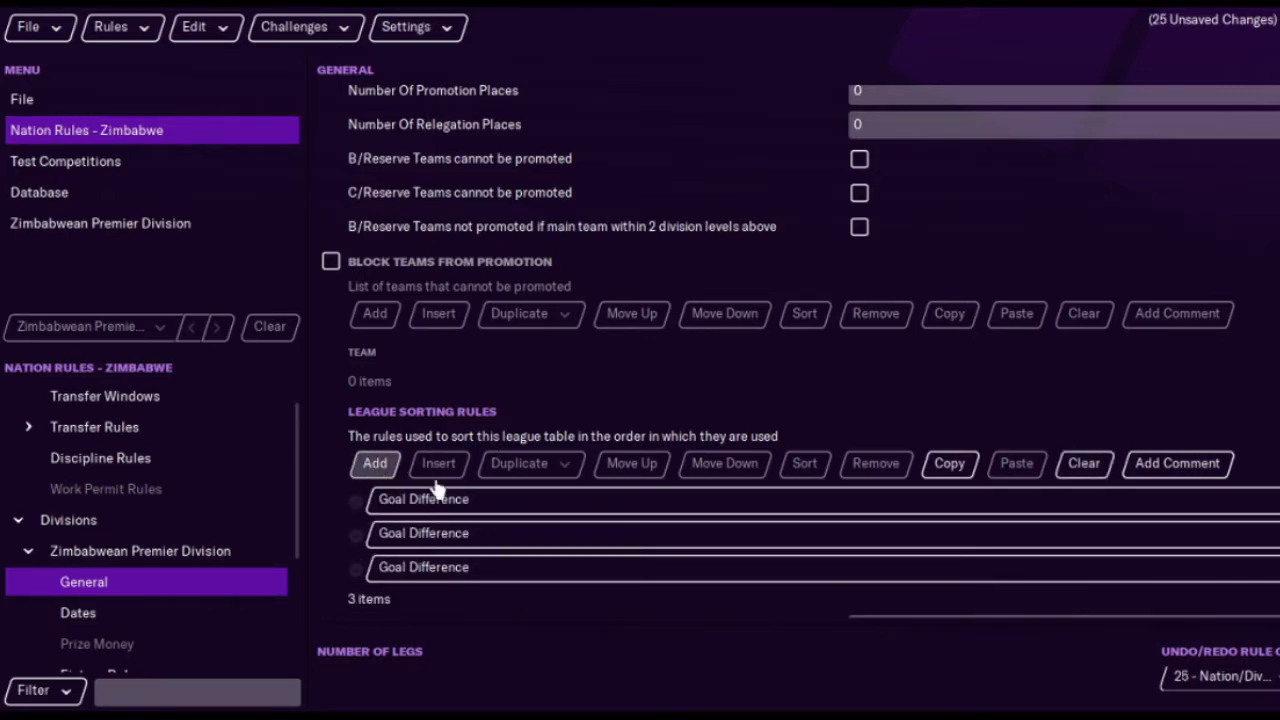
pyautogui.click(524, 508)
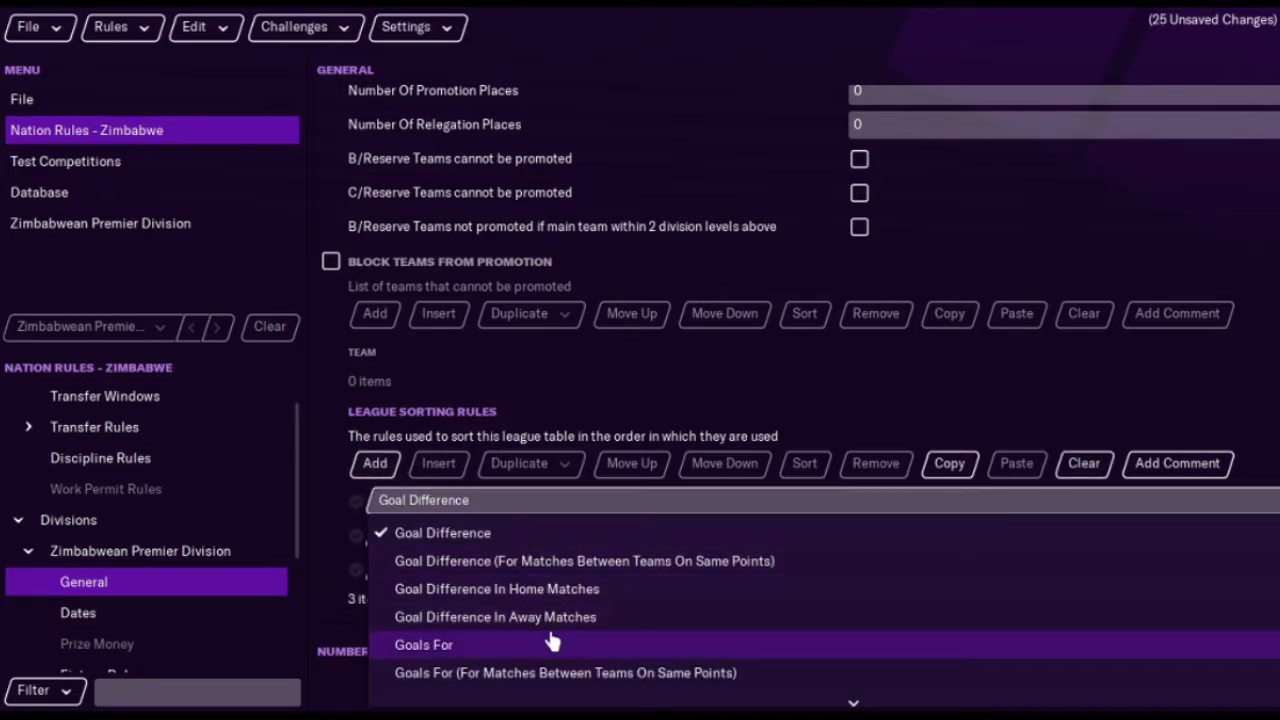
pyautogui.scroll(-10, 553, 641)
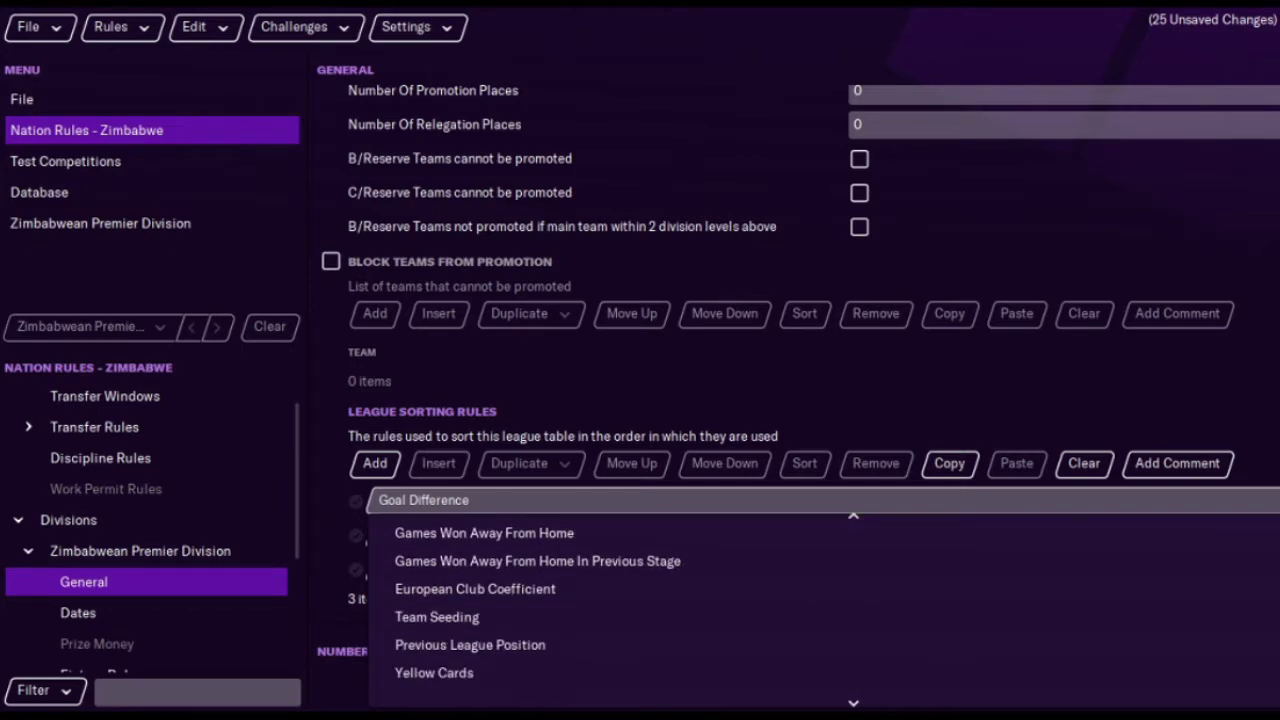
pyautogui.scroll(-3, 620, 617)
pyautogui.scroll(-6, 609, 691)
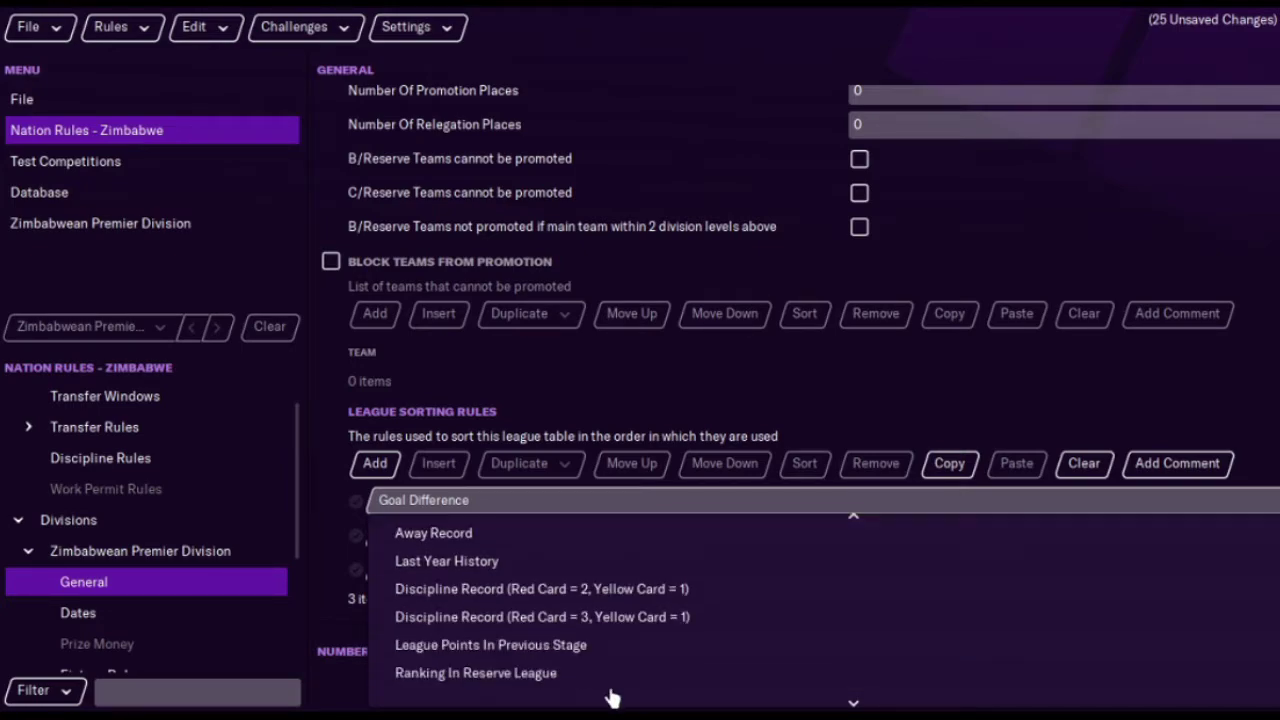
pyautogui.scroll(-2, 611, 695)
pyautogui.click(645, 607)
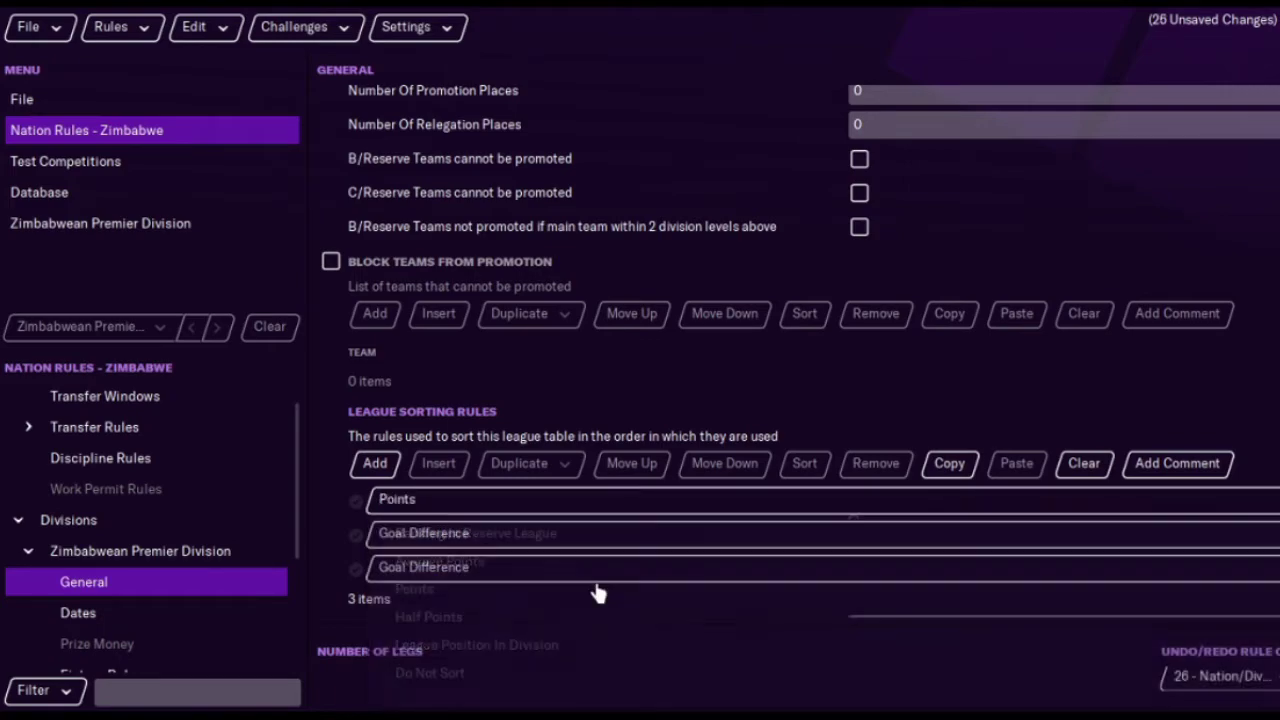
# Step: Set the third league sorting rule to Goals For
pyautogui.click(522, 576)
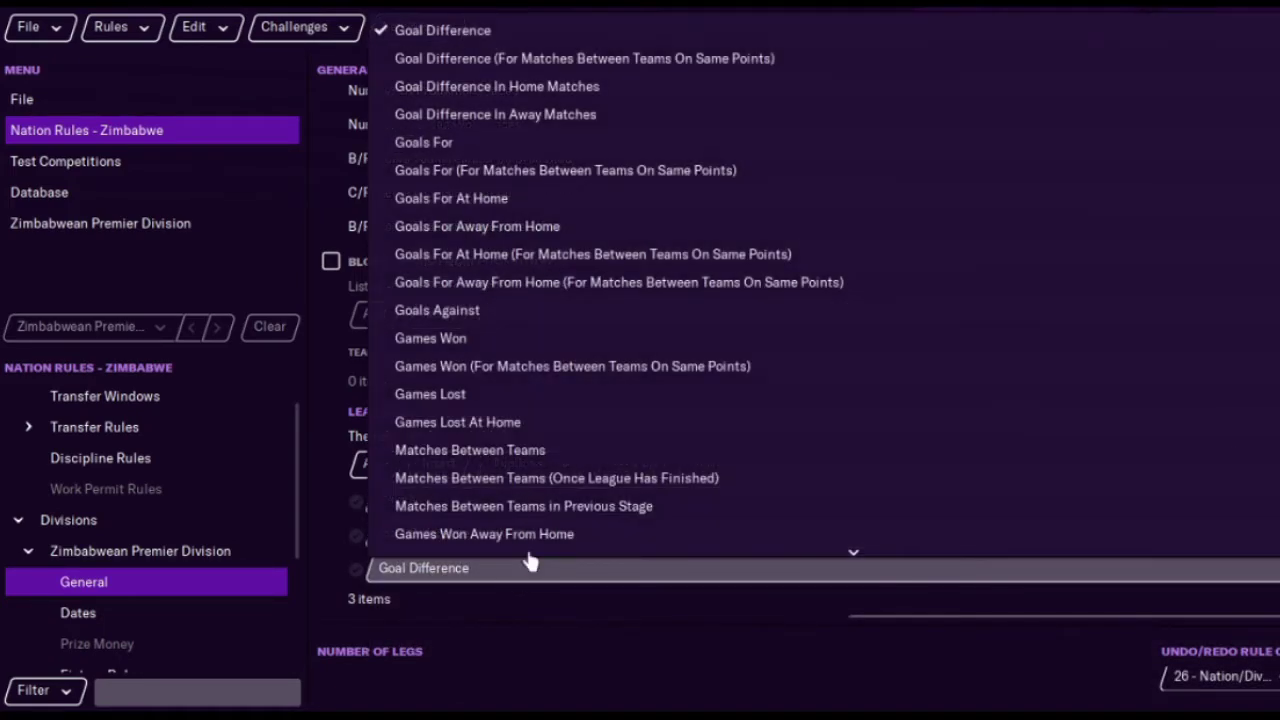
pyautogui.scroll(-1, 605, 450)
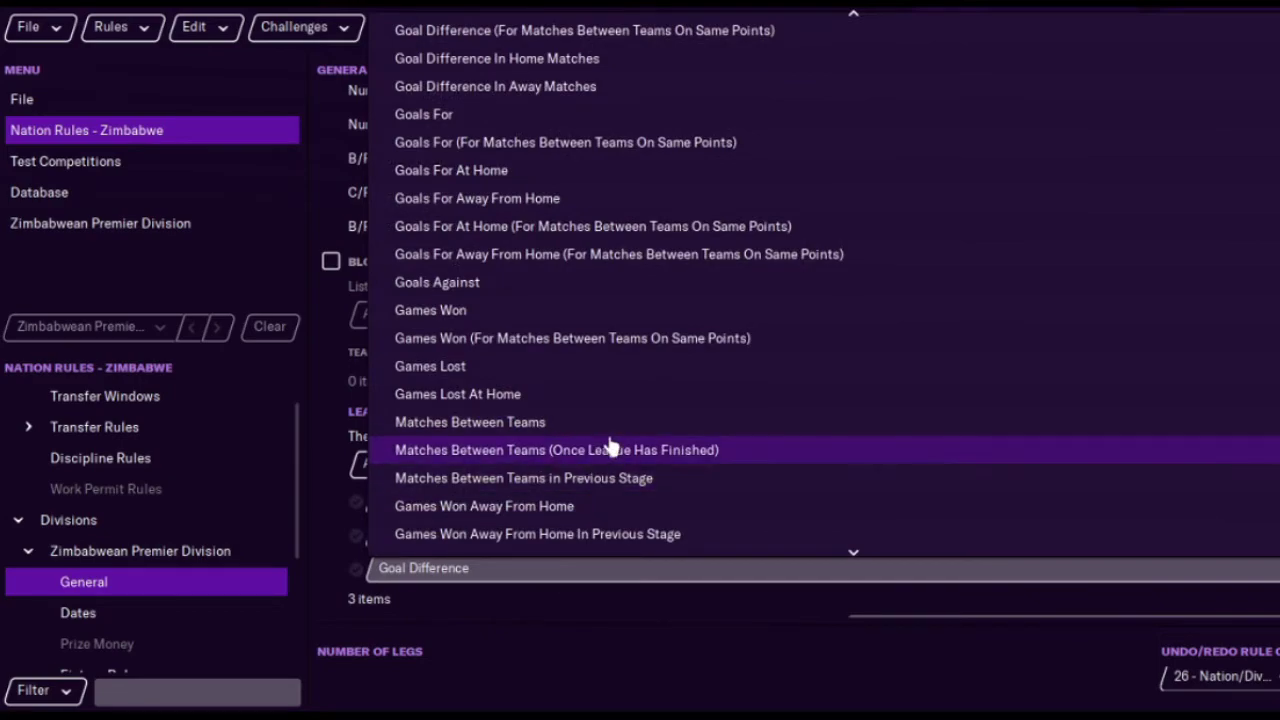
pyautogui.click(623, 116)
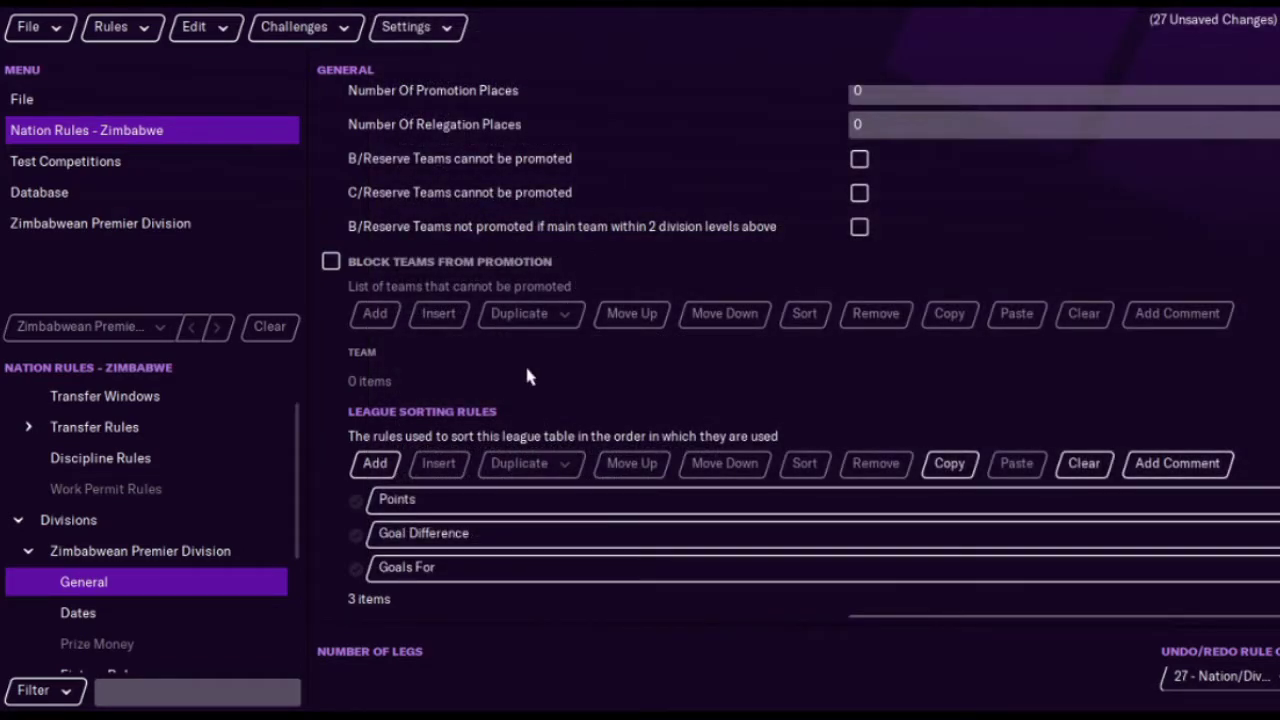
# Step: Add a fourth league sorting rule and set it to Matches Between Teams
pyautogui.click(378, 466)
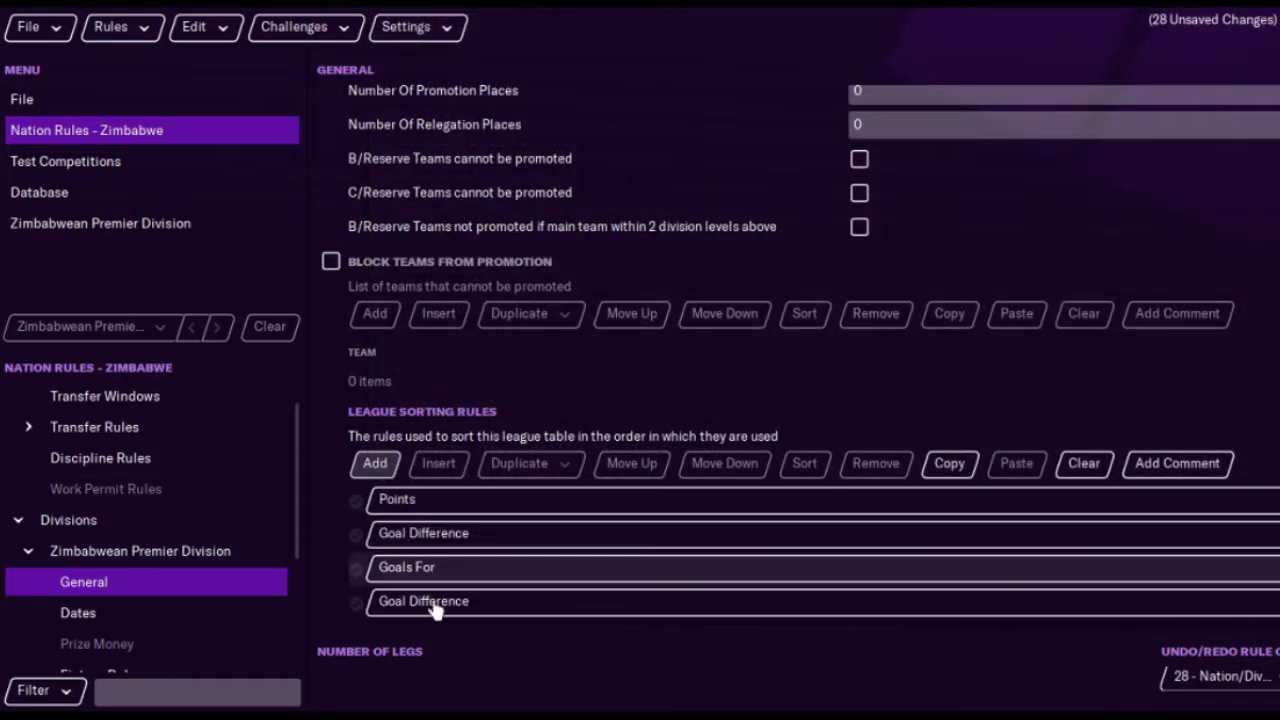
pyautogui.click(500, 603)
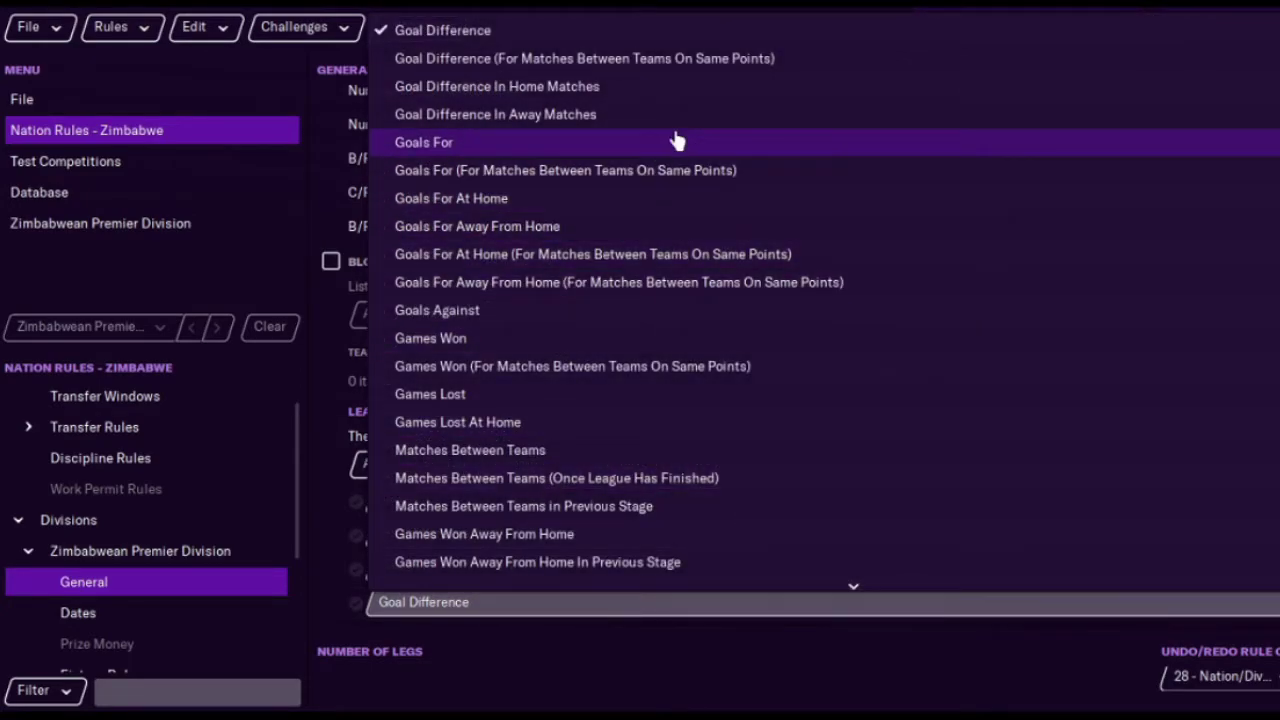
pyautogui.scroll(-2, 634, 590)
pyautogui.scroll(-1, 634, 590)
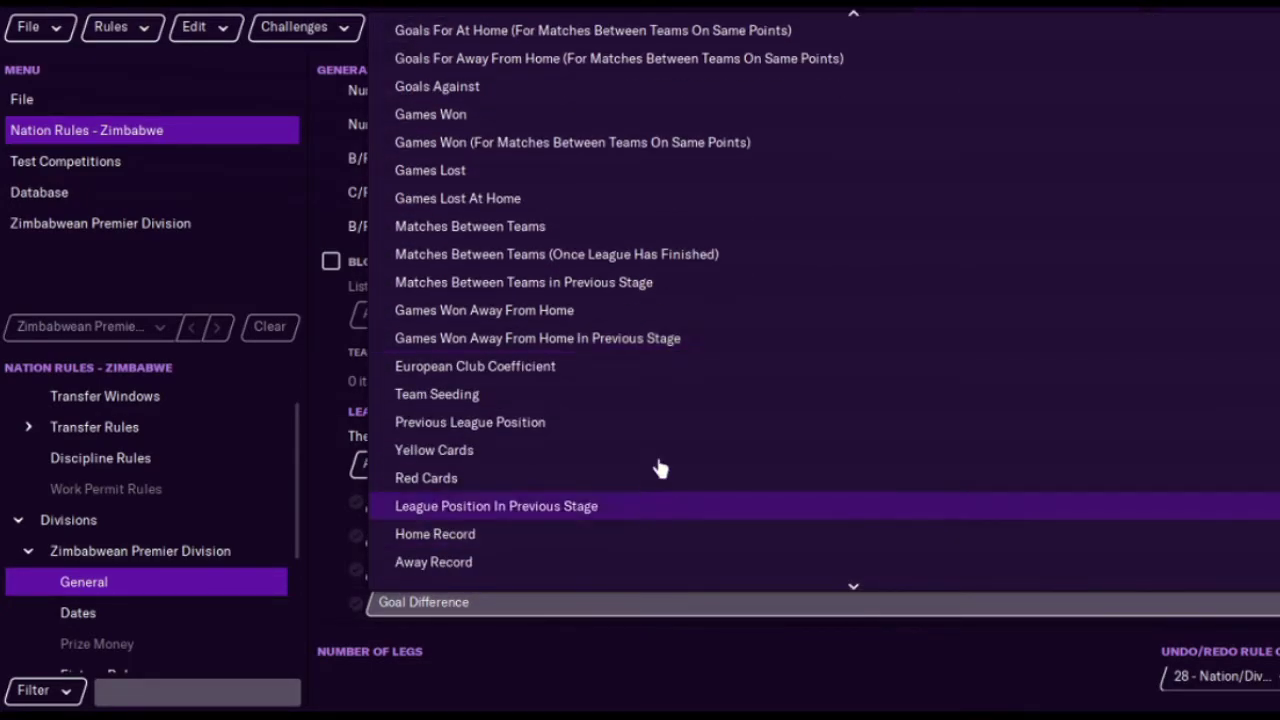
pyautogui.scroll(1, 734, 70)
pyautogui.scroll(2, 709, 317)
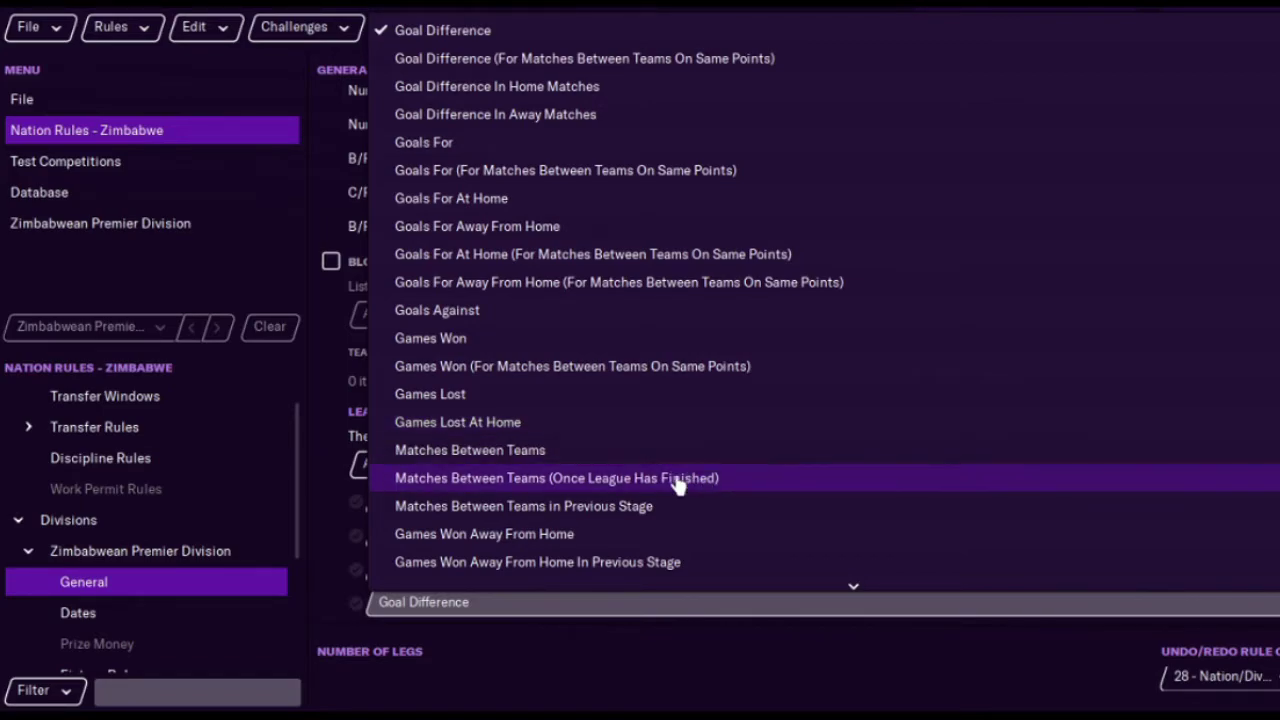
pyautogui.scroll(-10, 702, 598)
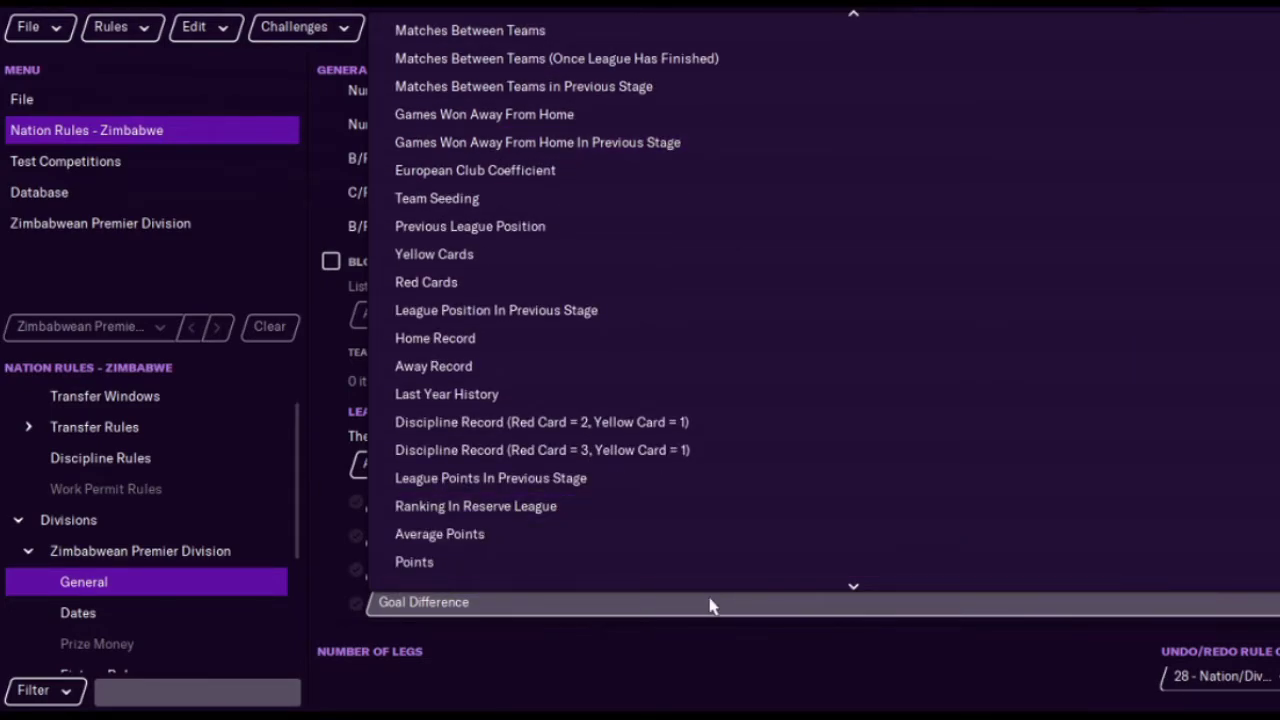
pyautogui.scroll(-1, 709, 603)
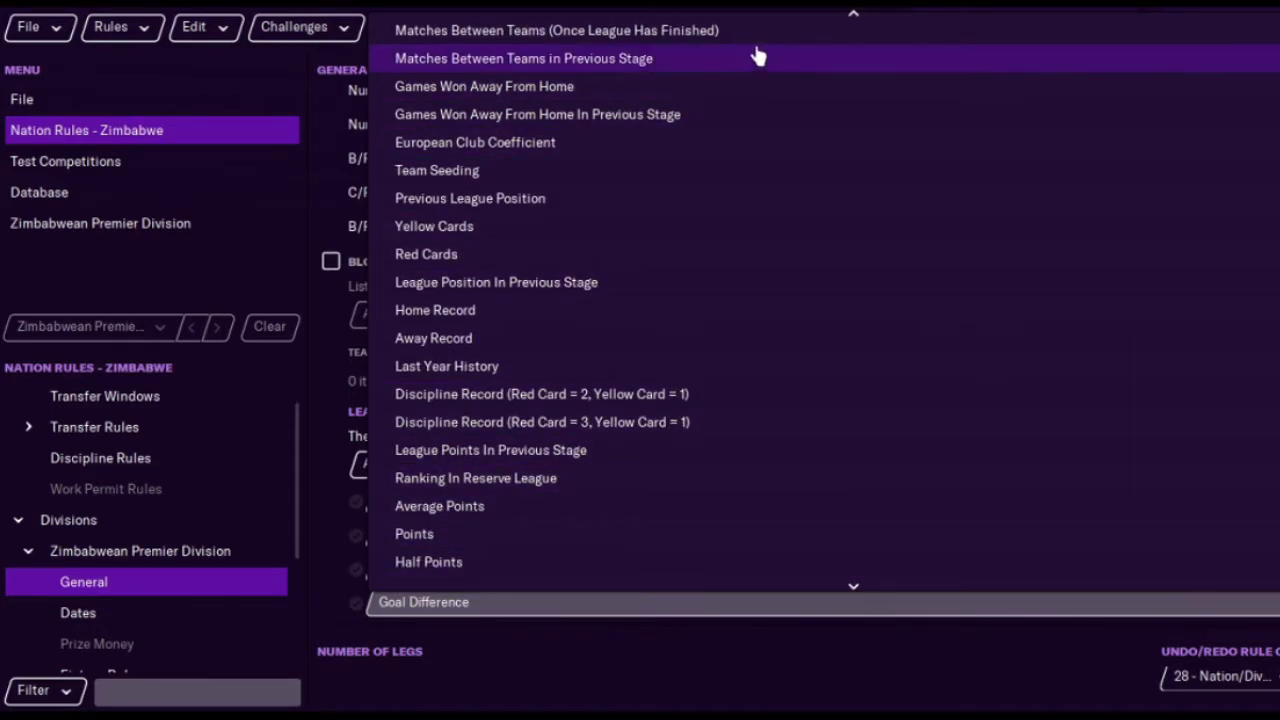
pyautogui.scroll(6, 754, 55)
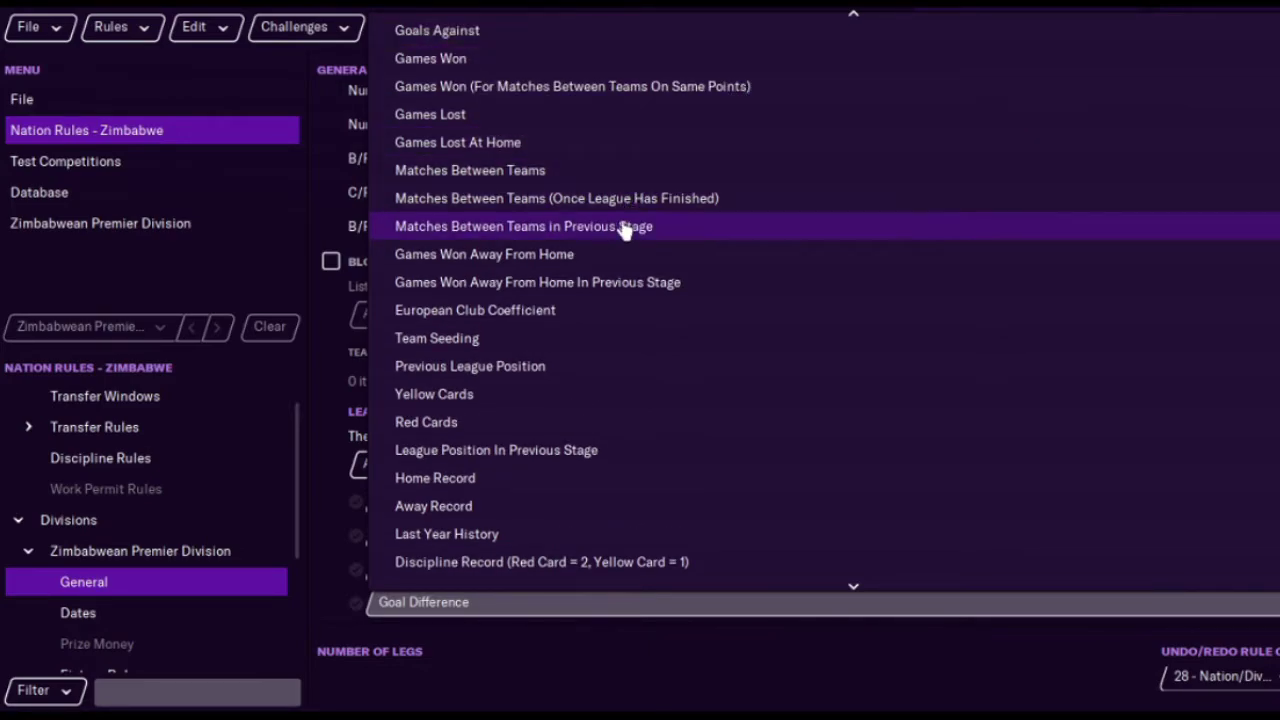
pyautogui.click(588, 172)
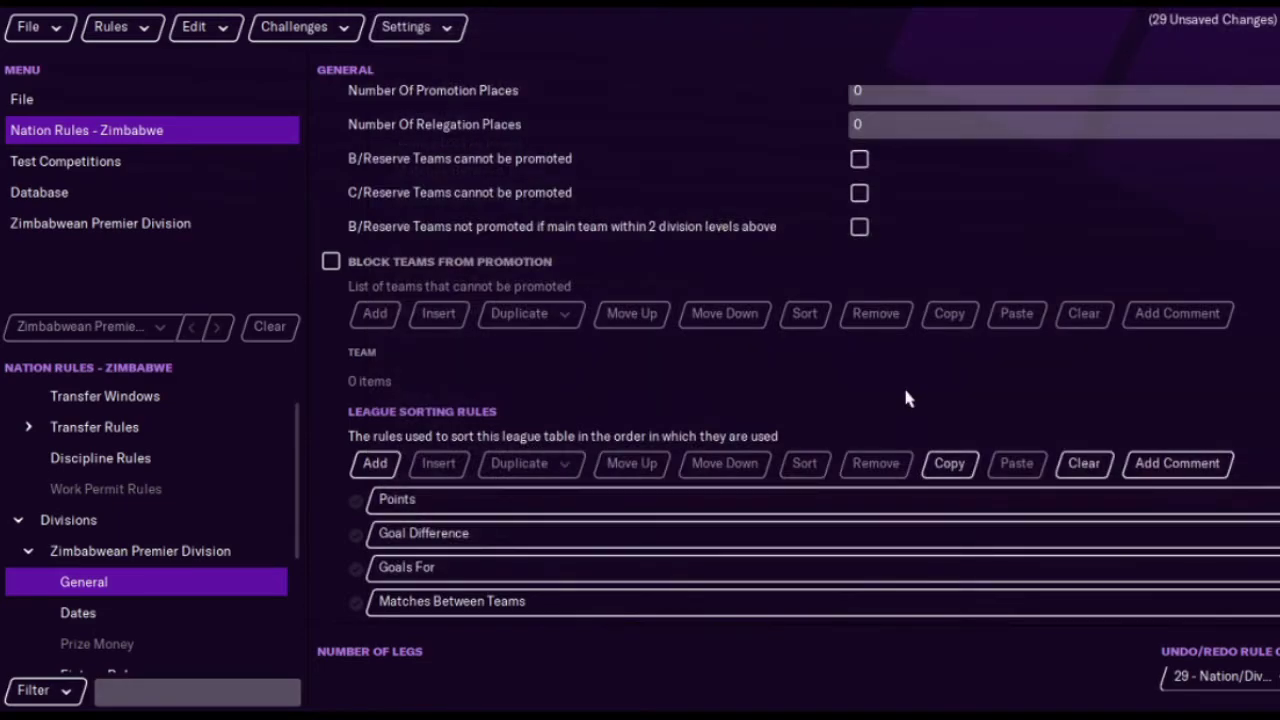
# Step: Set the Premier Division's fixture priority to Domestic League - High
pyautogui.scroll(-3, 617, 397)
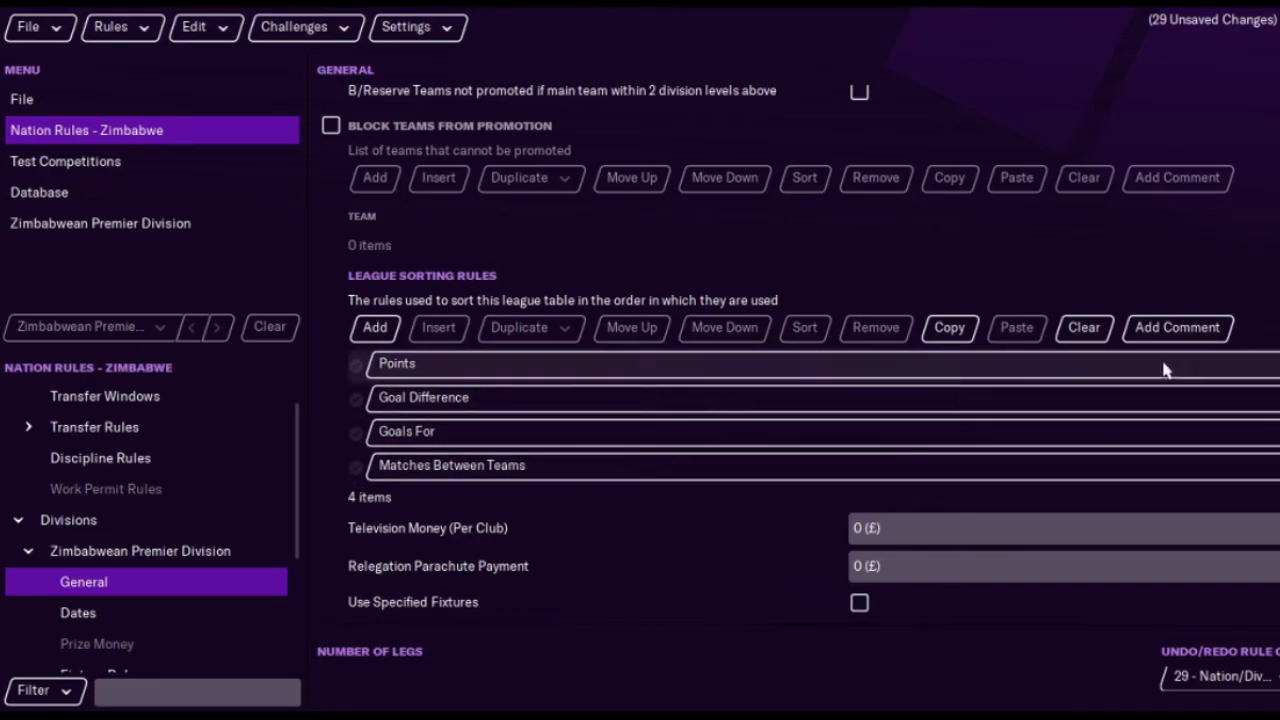
pyautogui.scroll(10, 790, 350)
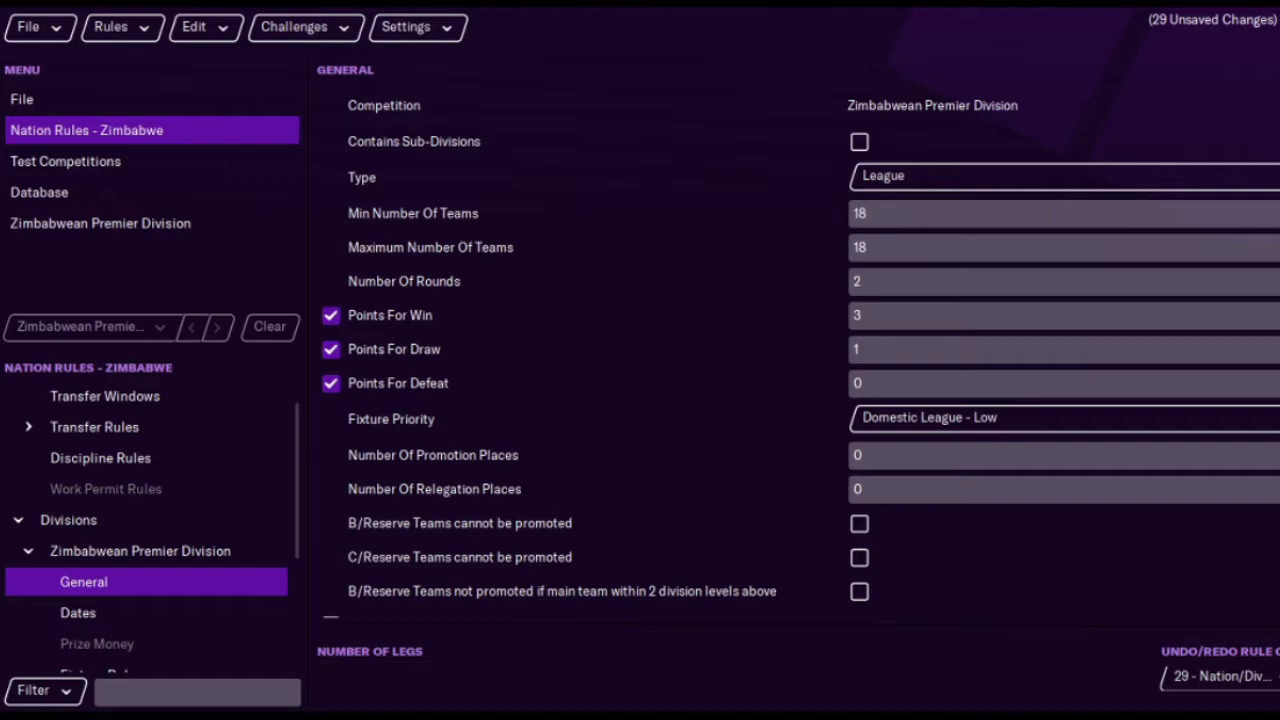
pyautogui.scroll(-3, 800, 350)
pyautogui.click(974, 334)
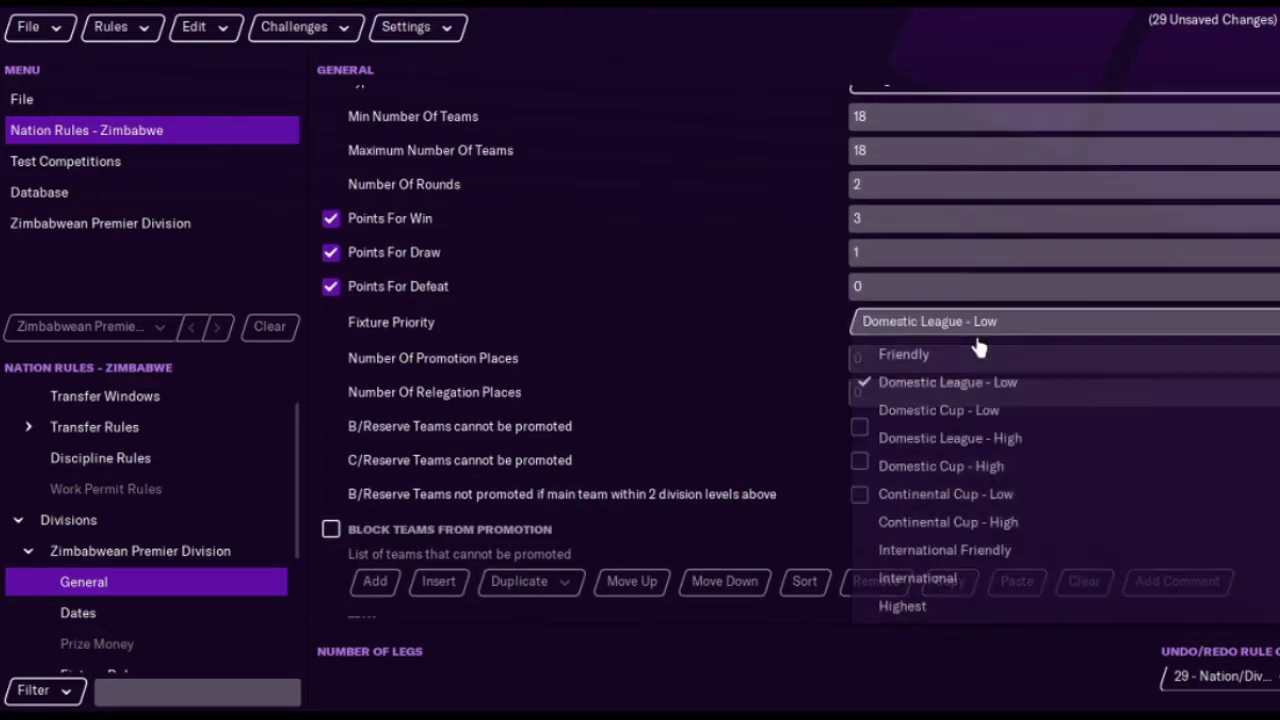
pyautogui.click(1030, 438)
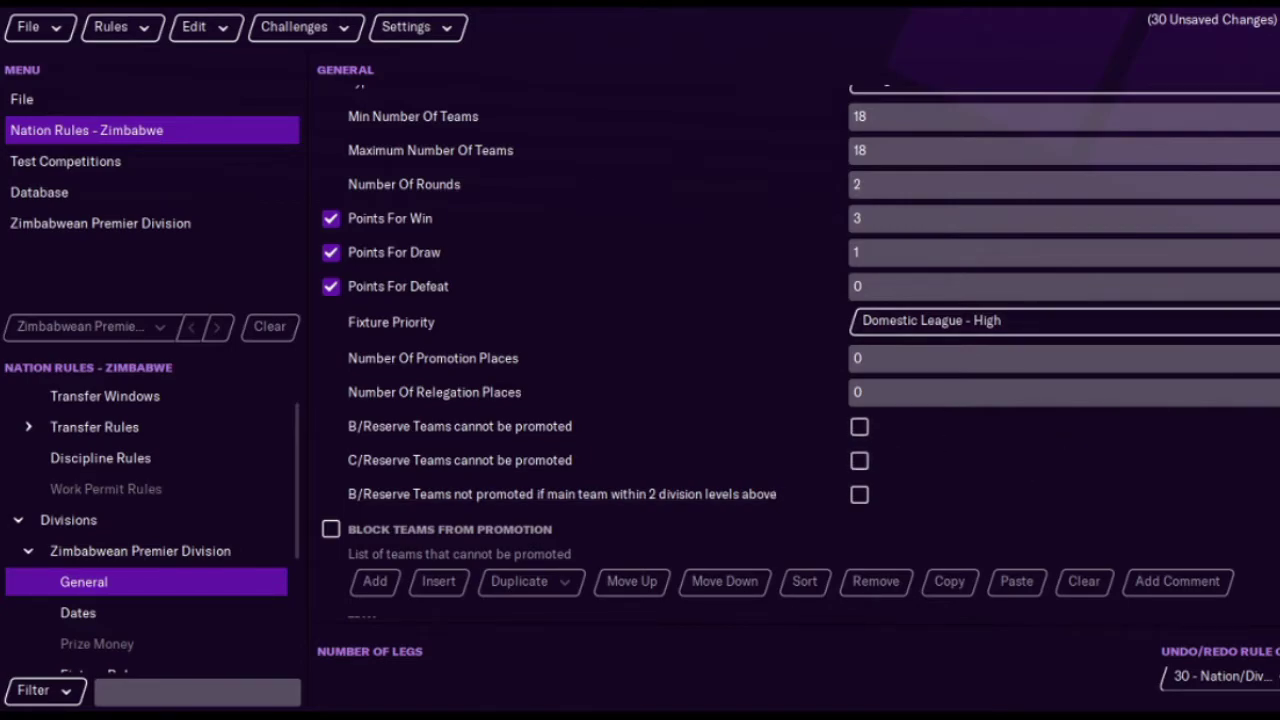
pyautogui.scroll(2, 790, 350)
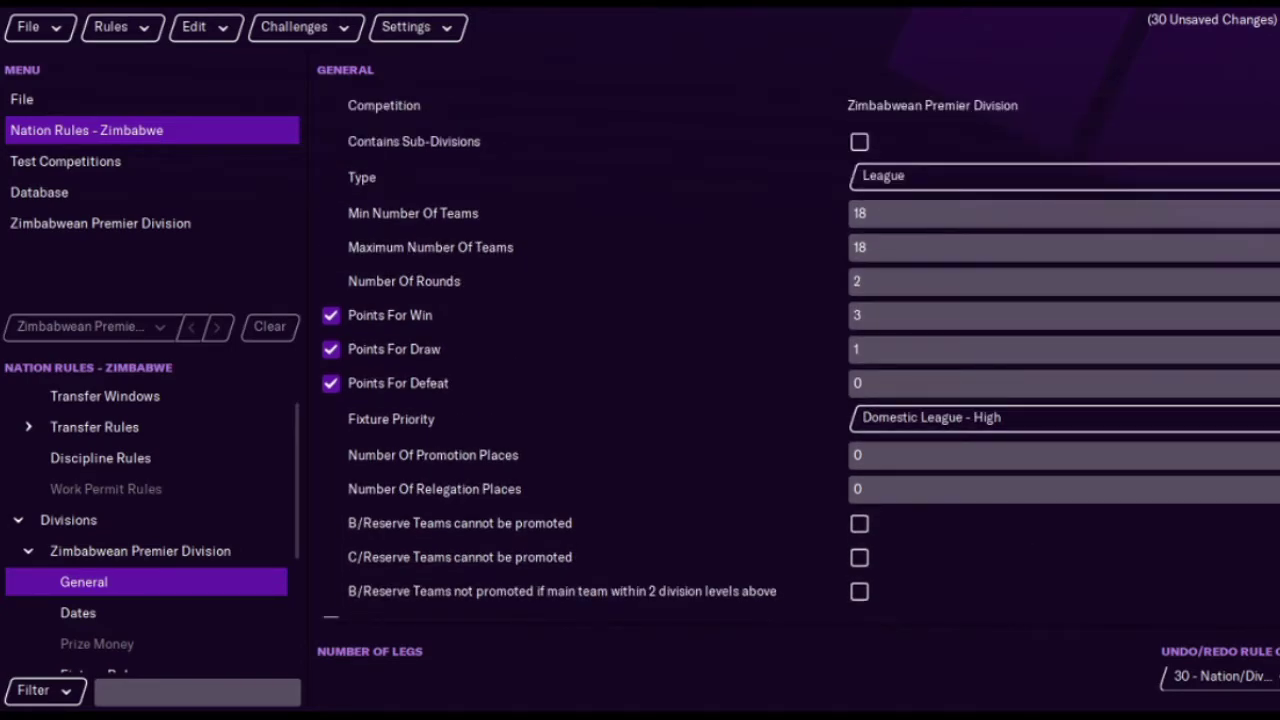
pyautogui.scroll(-1, 790, 350)
pyautogui.scroll(1, 790, 350)
pyautogui.scroll(-5, 571, 551)
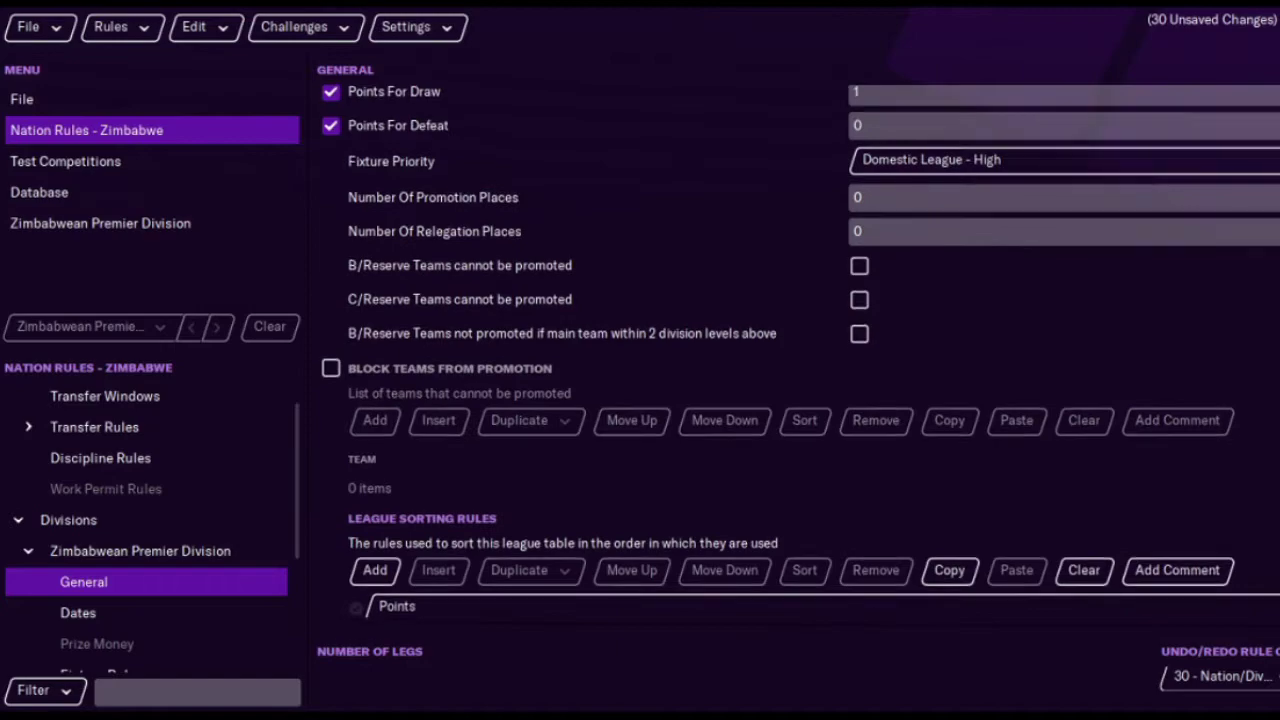
# Step: In the Premier Division's date settings, enable the break period and disable it again
pyautogui.click(186, 620)
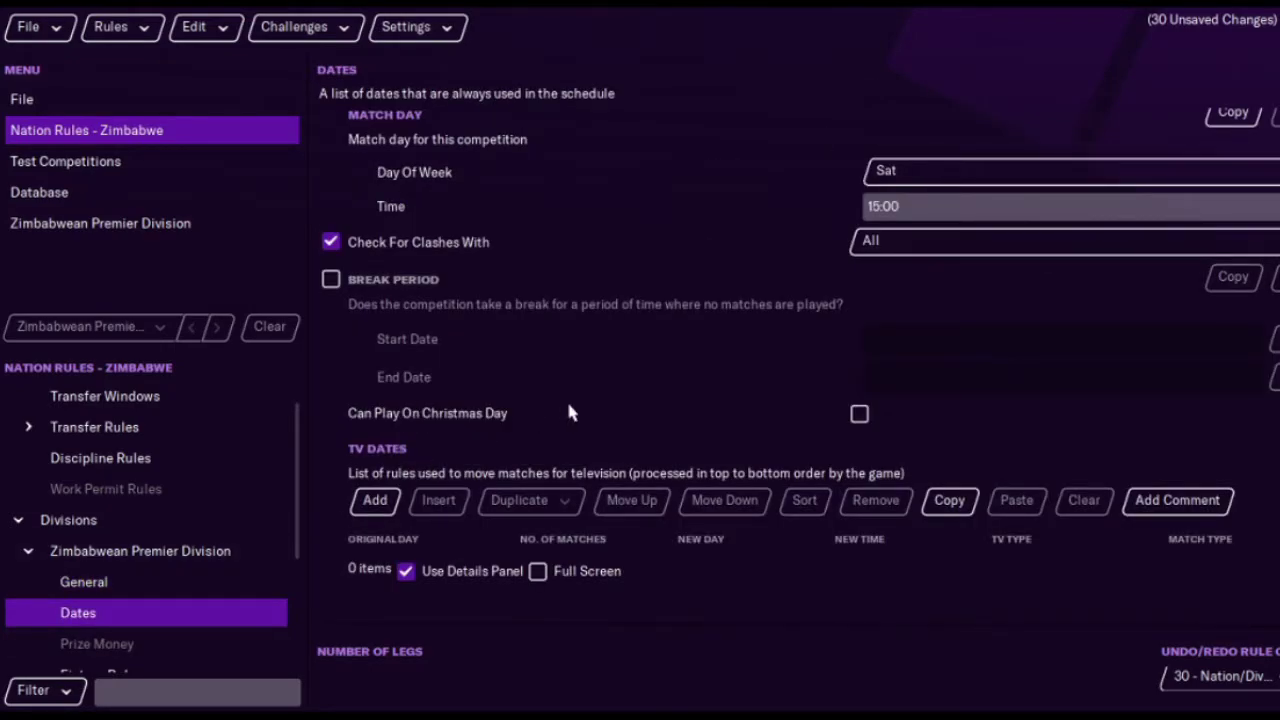
pyautogui.click(330, 280)
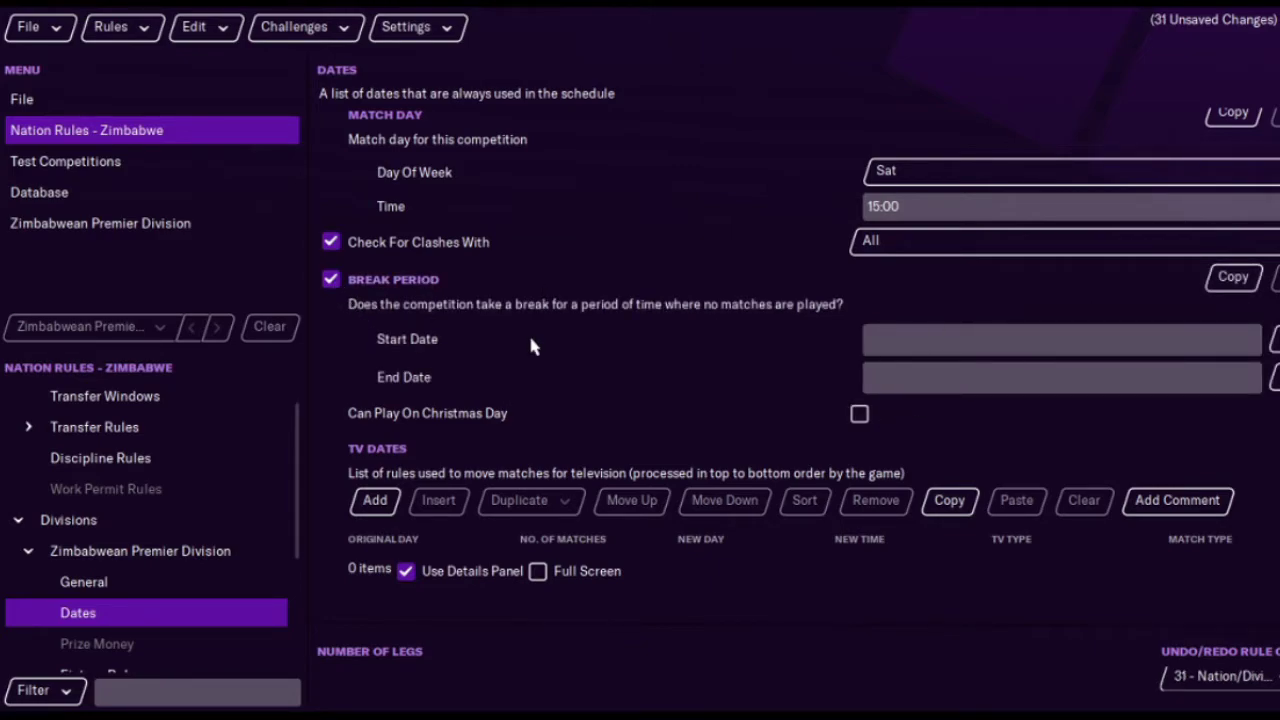
pyautogui.click(332, 283)
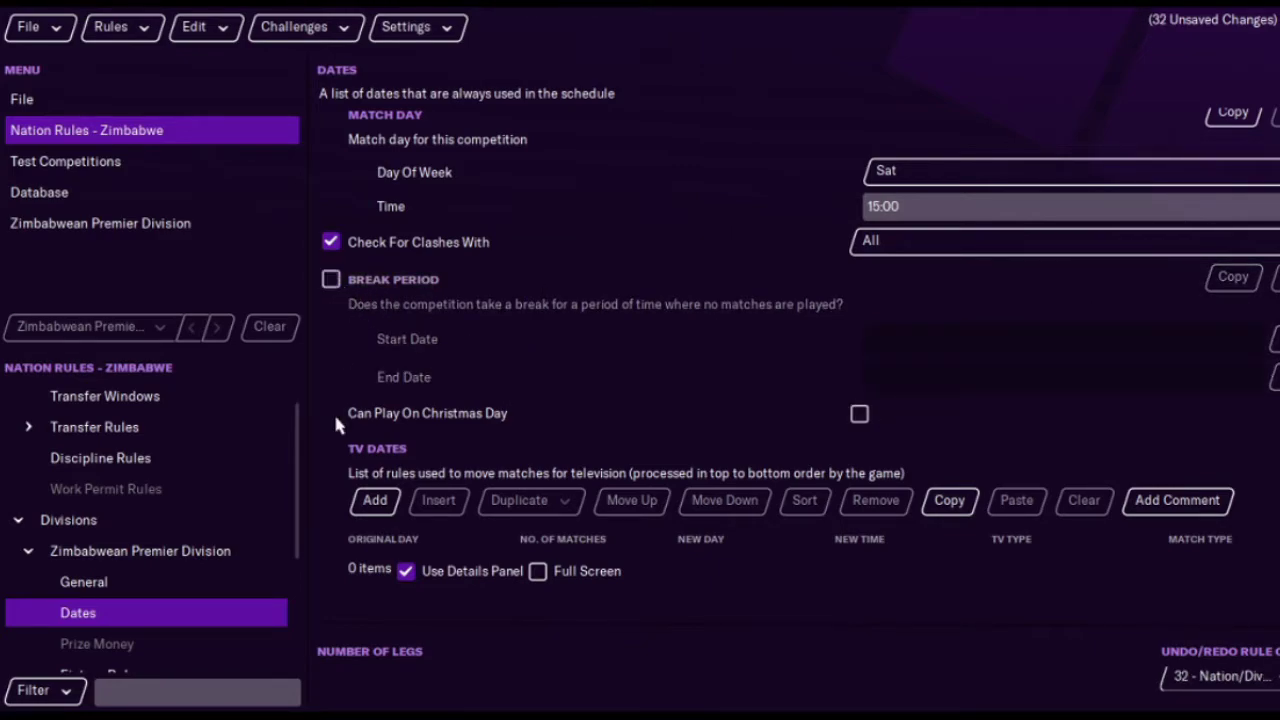
# Step: Review the Premier Division's fixture rules and playoff settings
pyautogui.moveTo(302, 482); pyautogui.dragTo(303, 591)
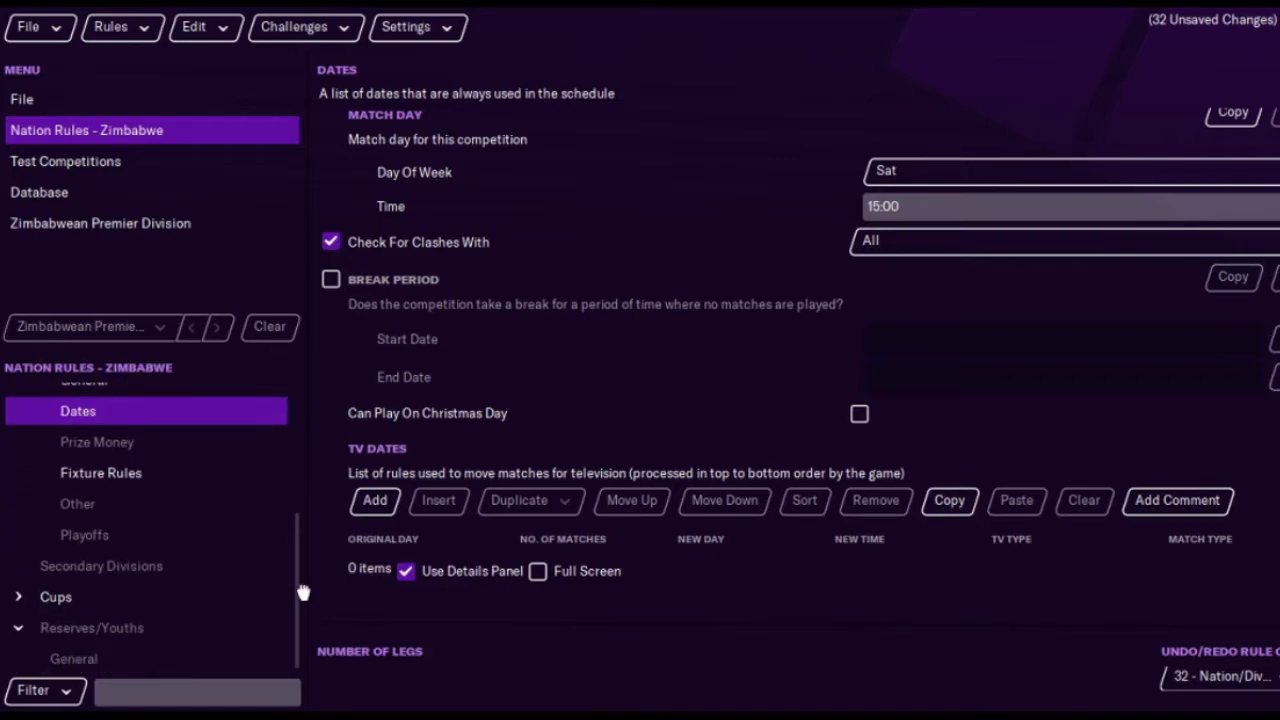
pyautogui.click(189, 485)
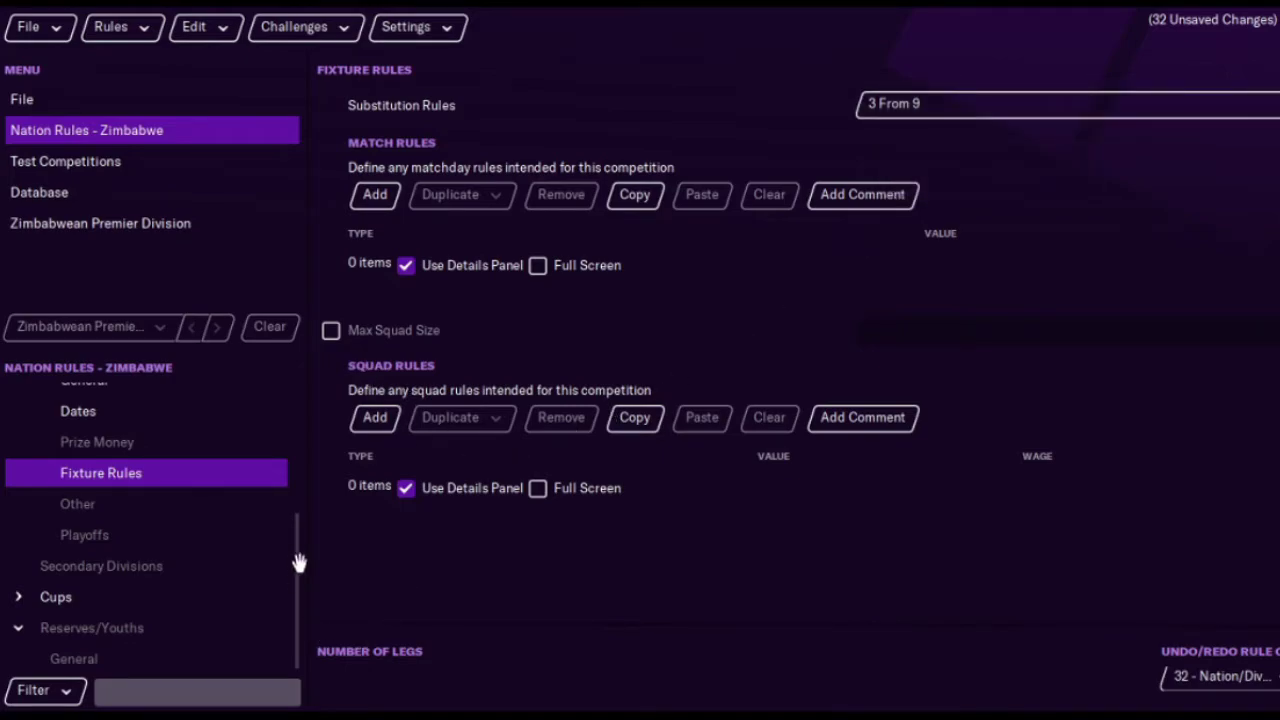
pyautogui.click(210, 545)
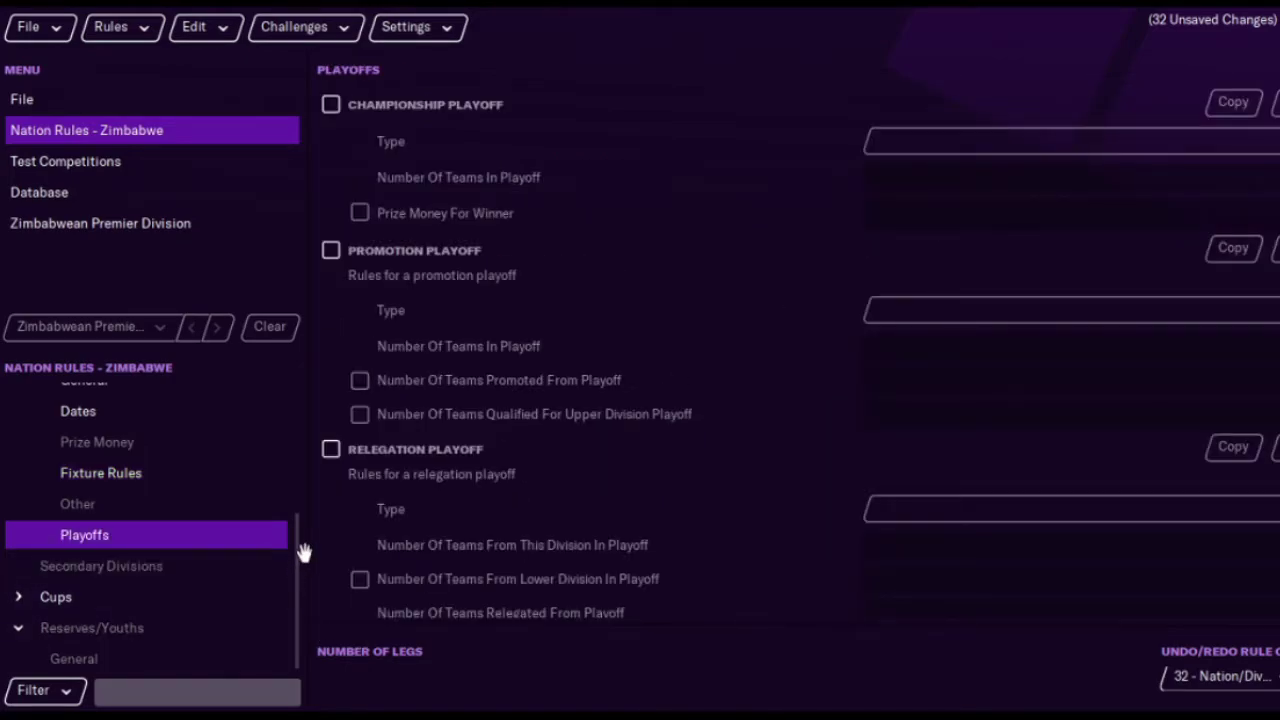
# Step: Examine the Zimbabwean Cup's general settings, including its format, participating teams, seeding and match rules
pyautogui.click(168, 602)
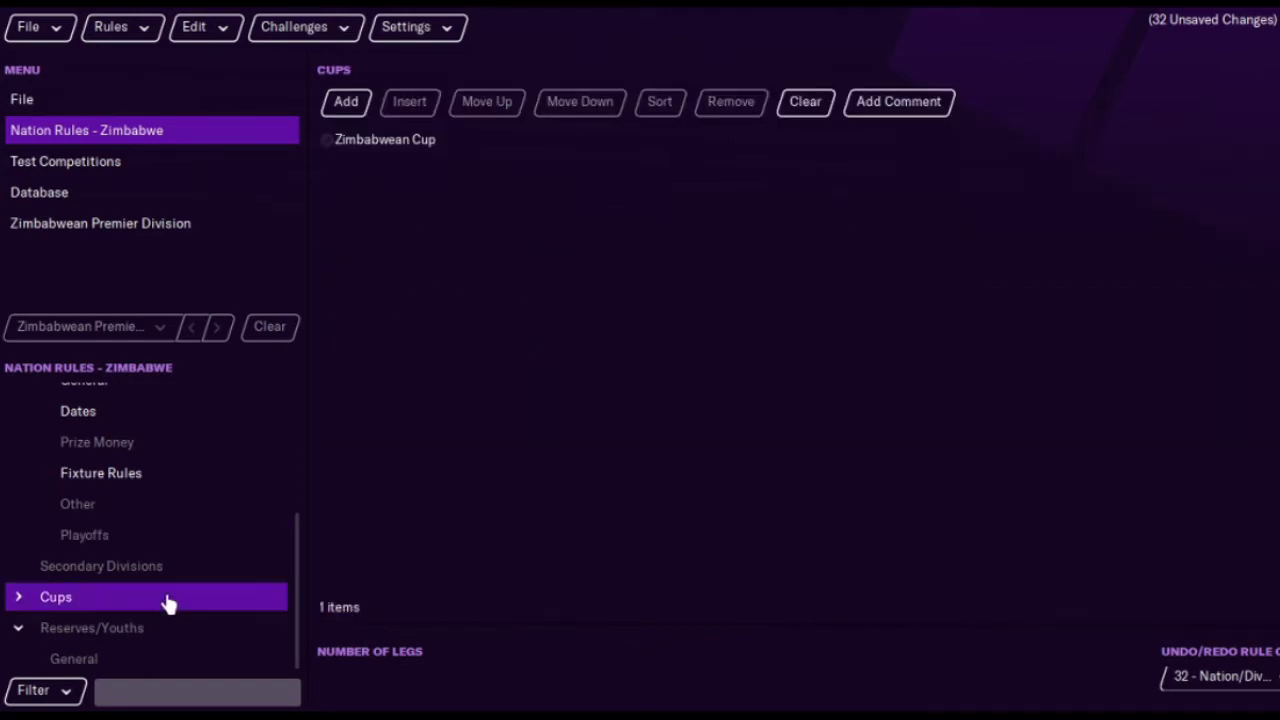
pyautogui.click(17, 599)
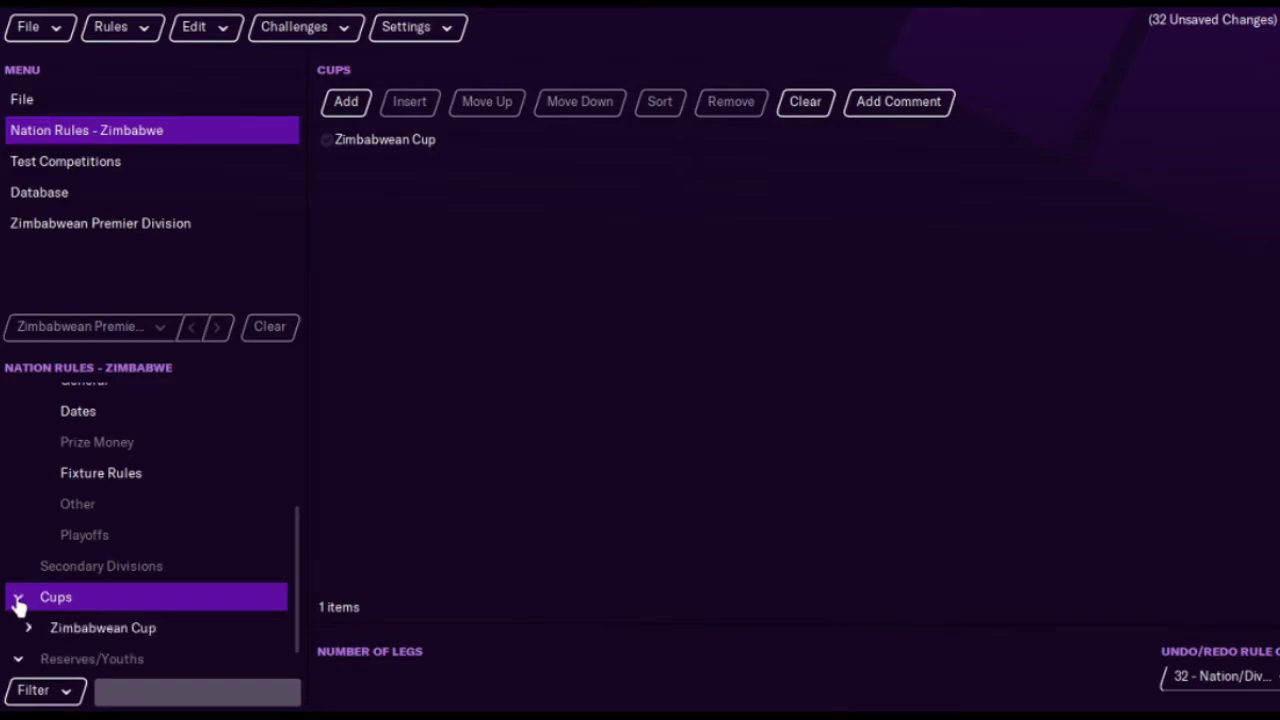
pyautogui.click(115, 632)
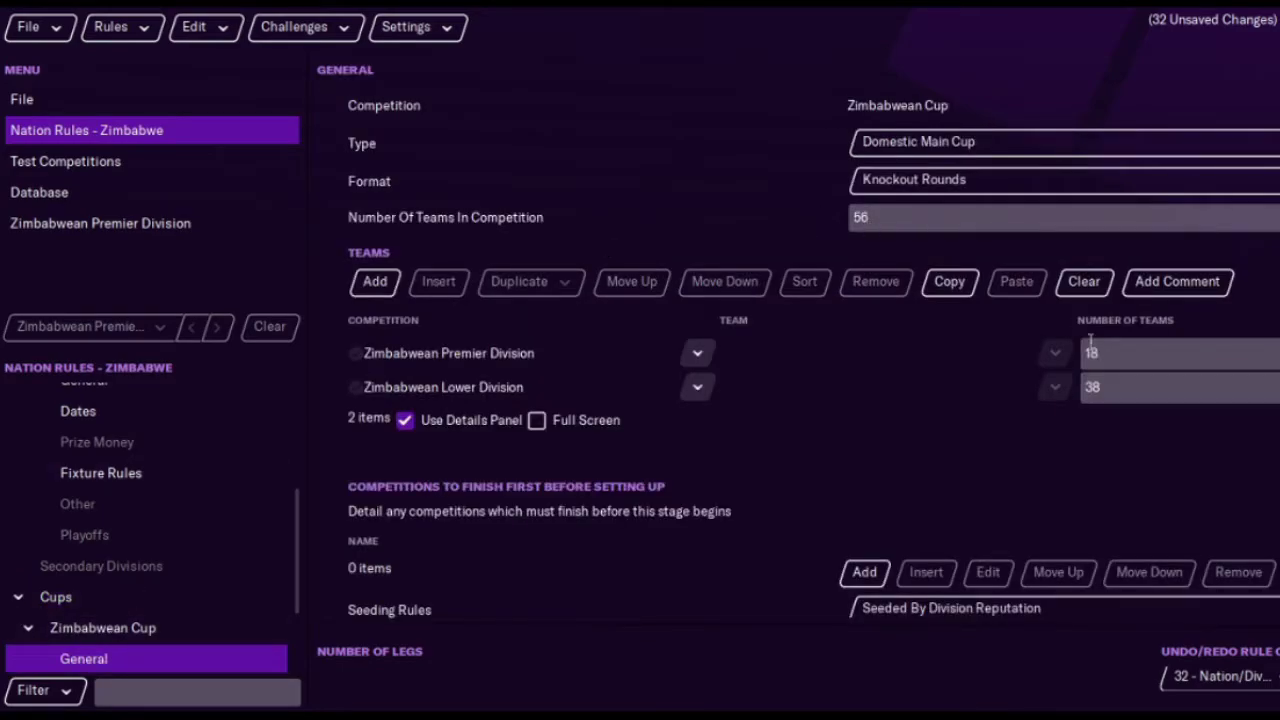
pyautogui.scroll(-1, 800, 340)
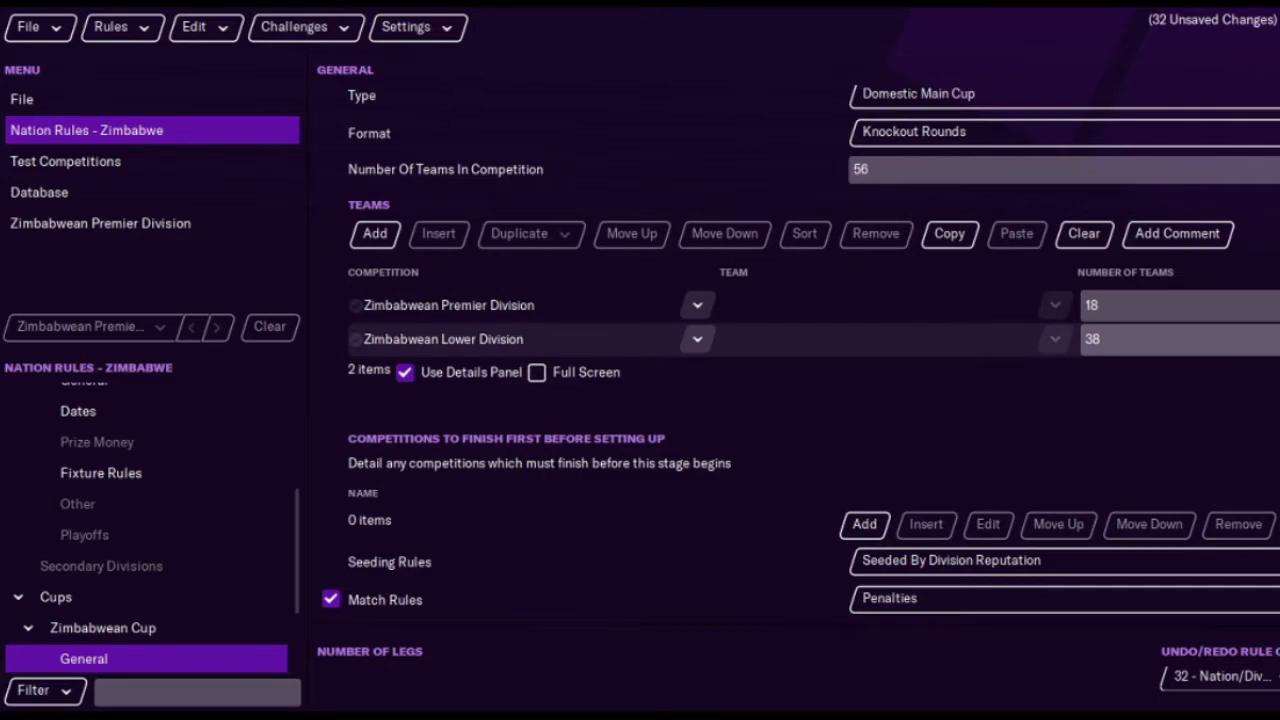
pyautogui.click(941, 605)
pyautogui.click(941, 605)
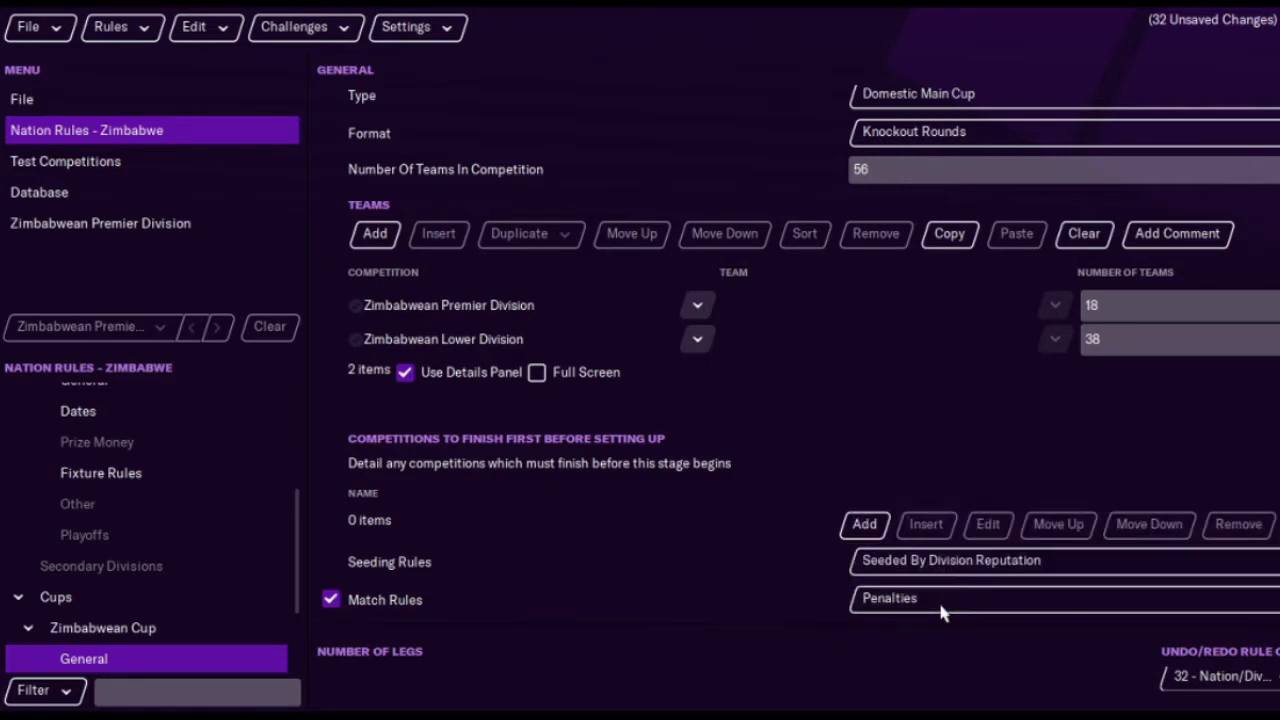
pyautogui.scroll(1, 800, 350)
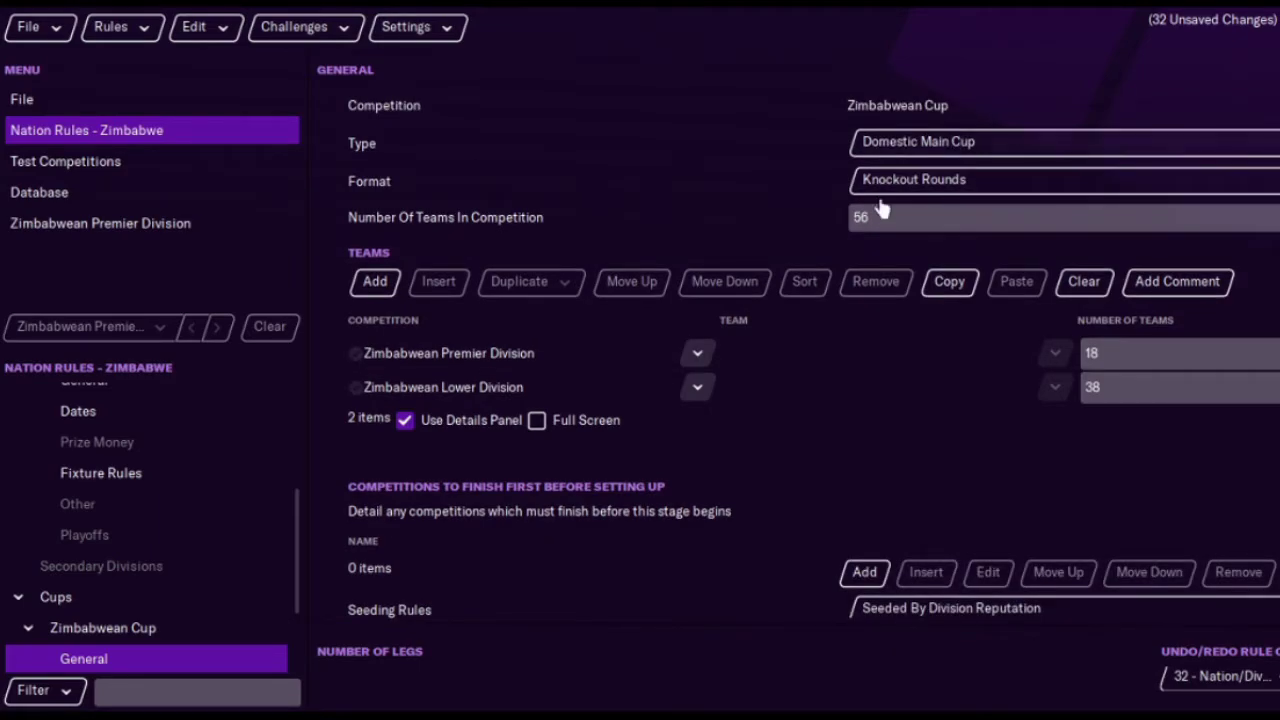
pyautogui.moveTo(297, 531); pyautogui.dragTo(300, 600)
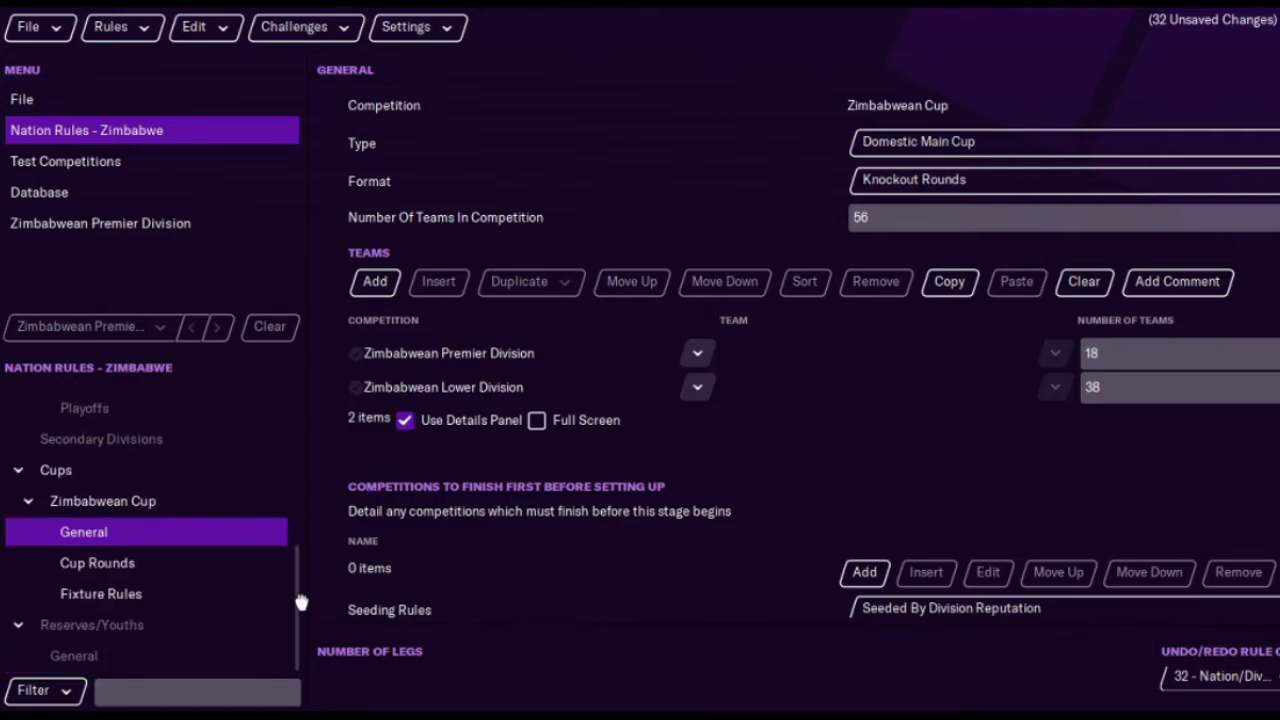
# Step: Look through the Zimbabwean Cup's rounds, their dates and the third place playoff options
pyautogui.click(200, 572)
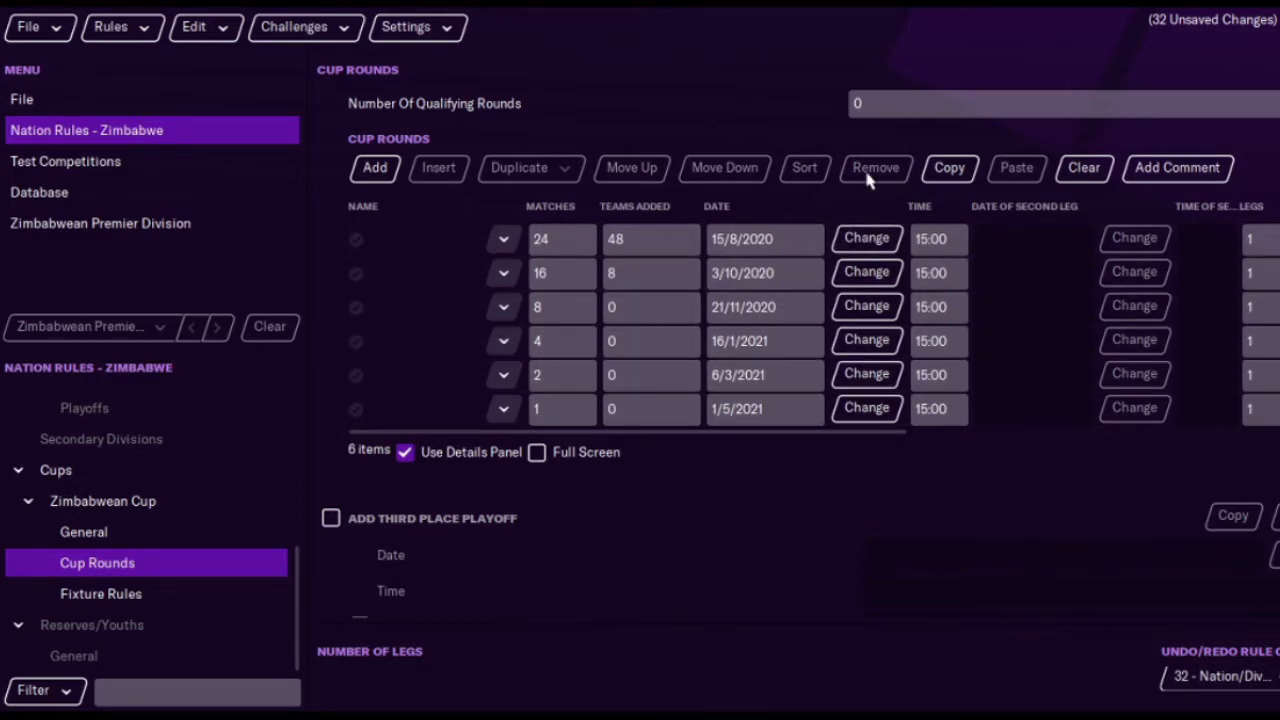
pyautogui.scroll(-4, 800, 350)
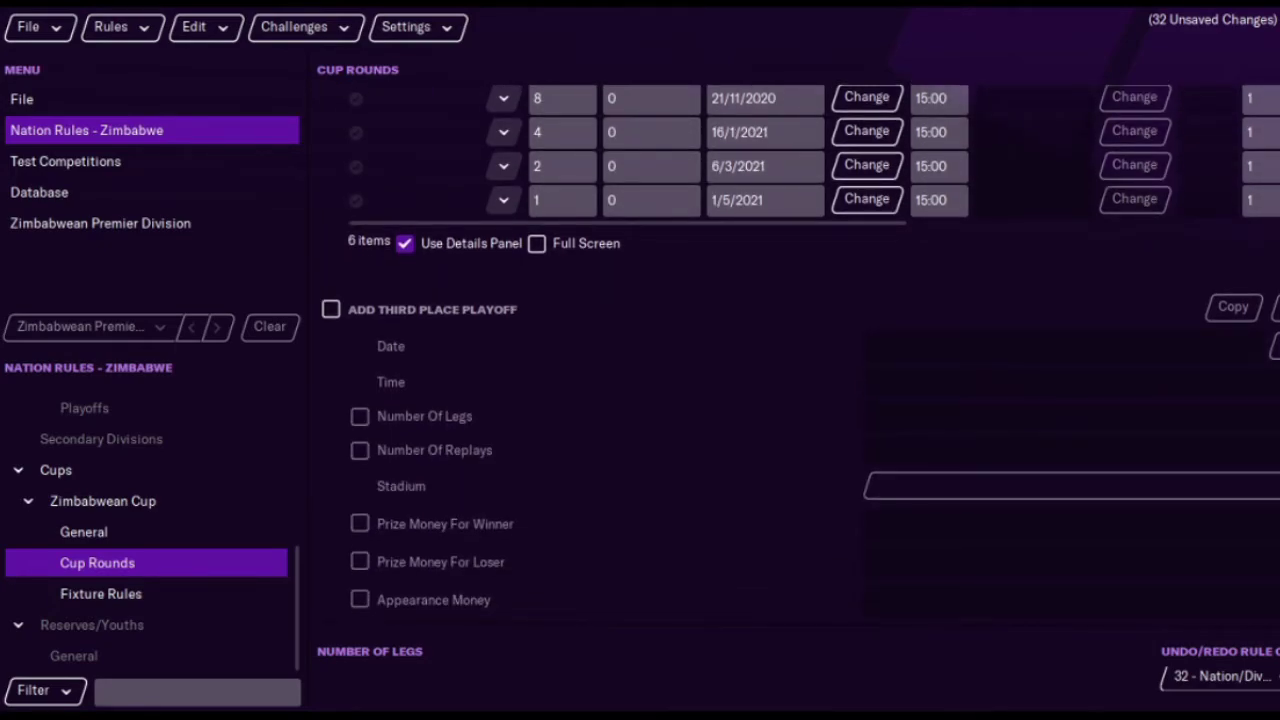
pyautogui.scroll(4, 800, 350)
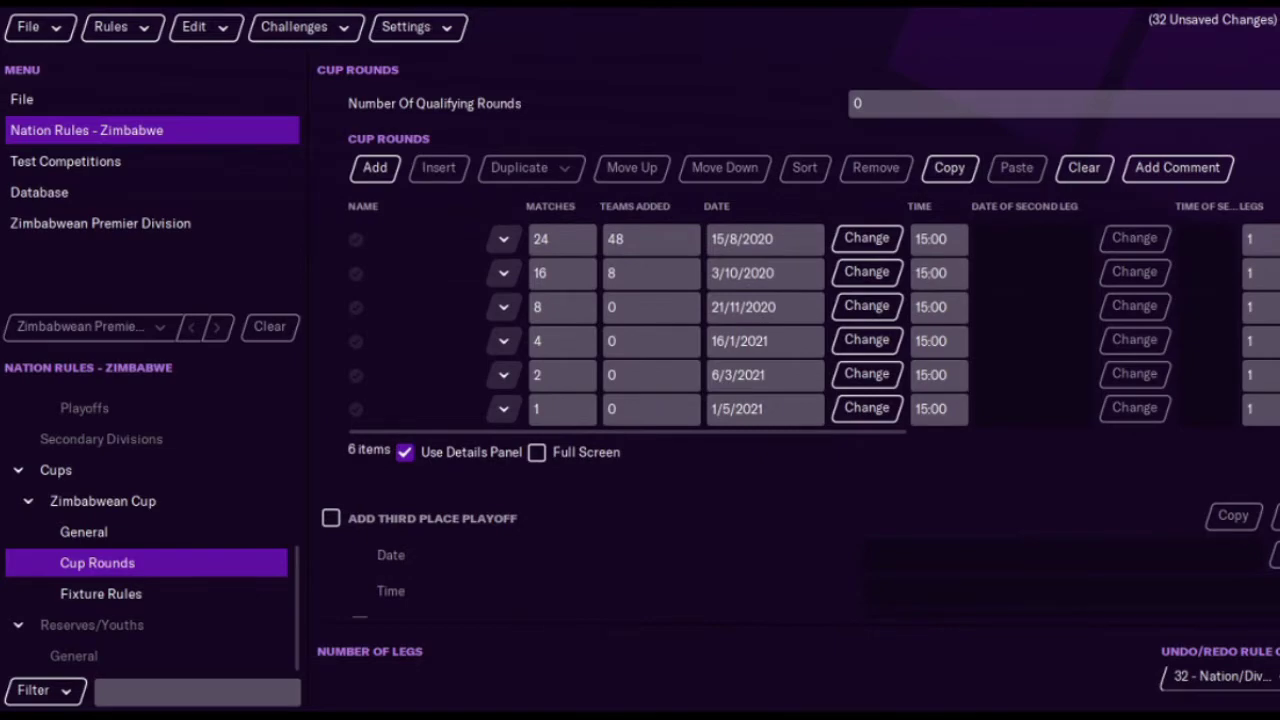
# Step: For the last round of the Zimbabwean Cup, enable prize money for the winner and disable it again
pyautogui.click(356, 410)
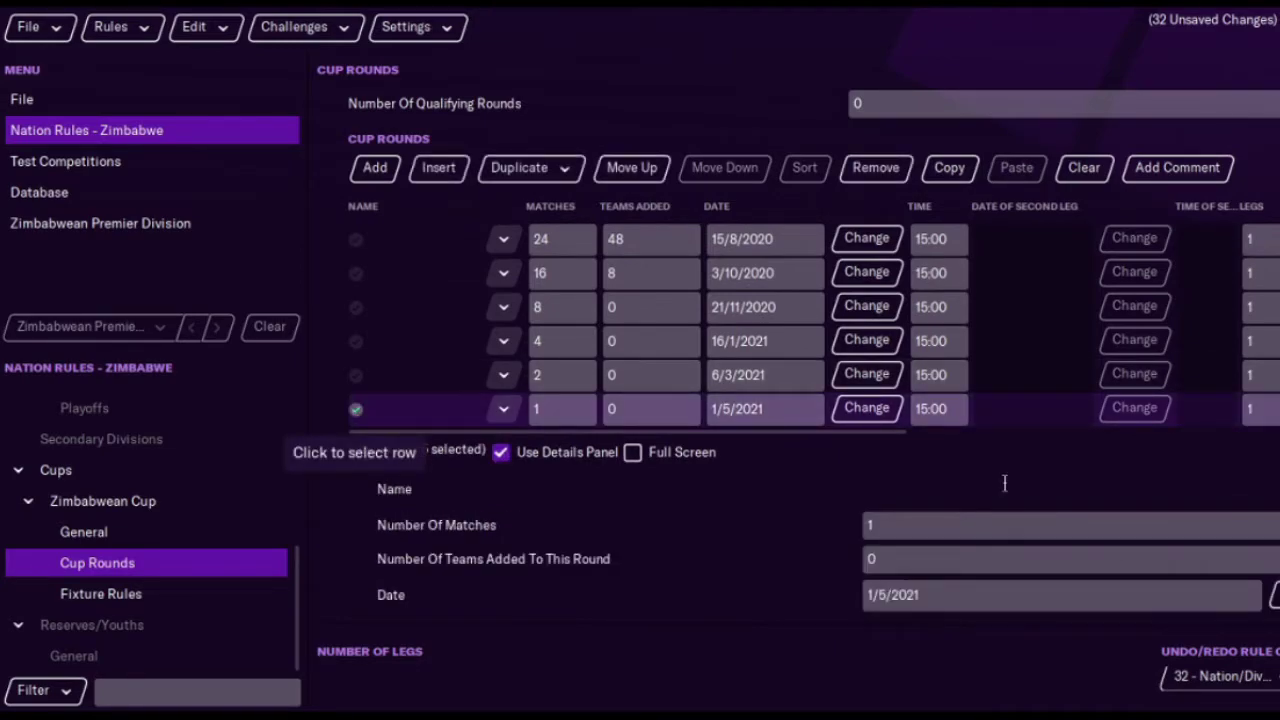
pyautogui.scroll(-6, 800, 350)
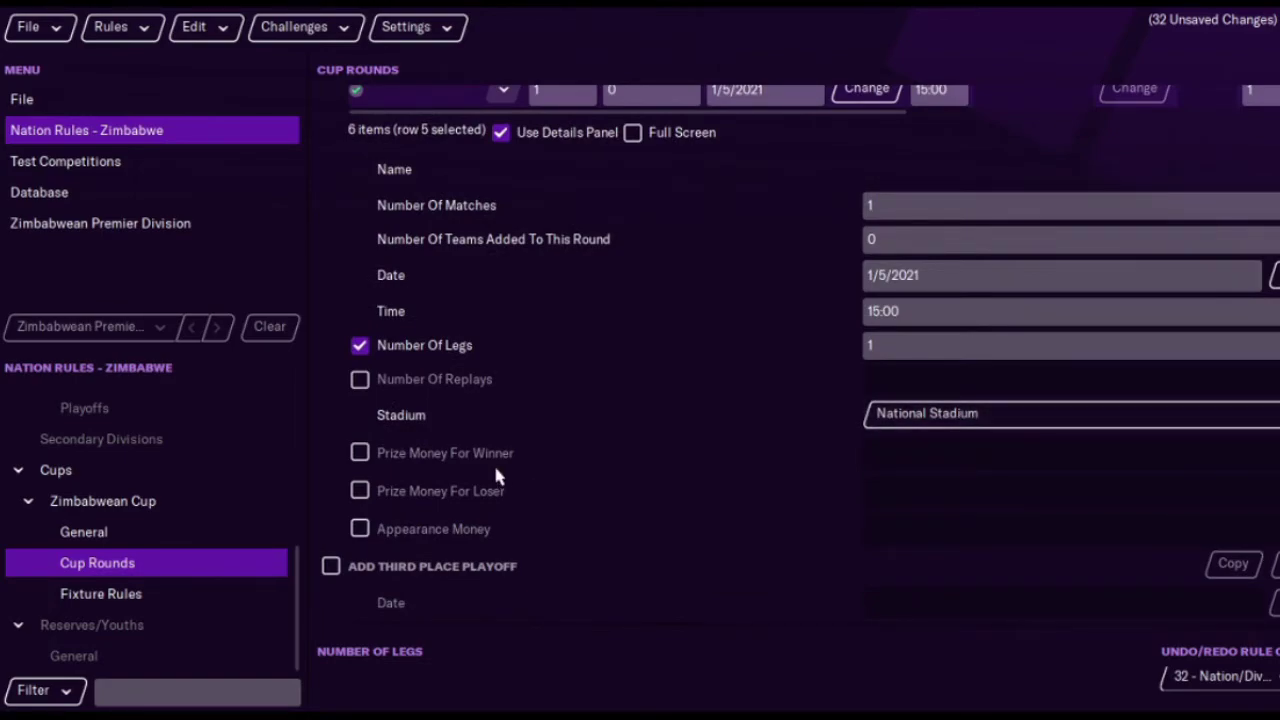
pyautogui.click(360, 453)
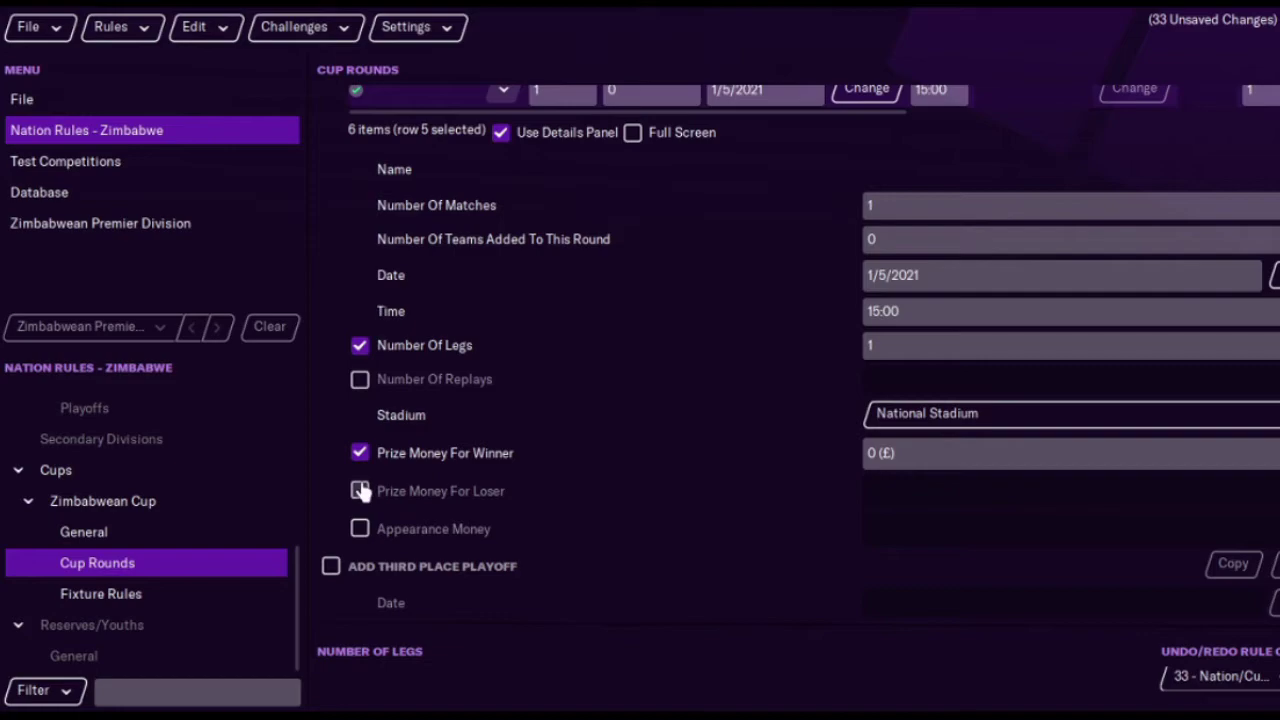
pyautogui.click(360, 453)
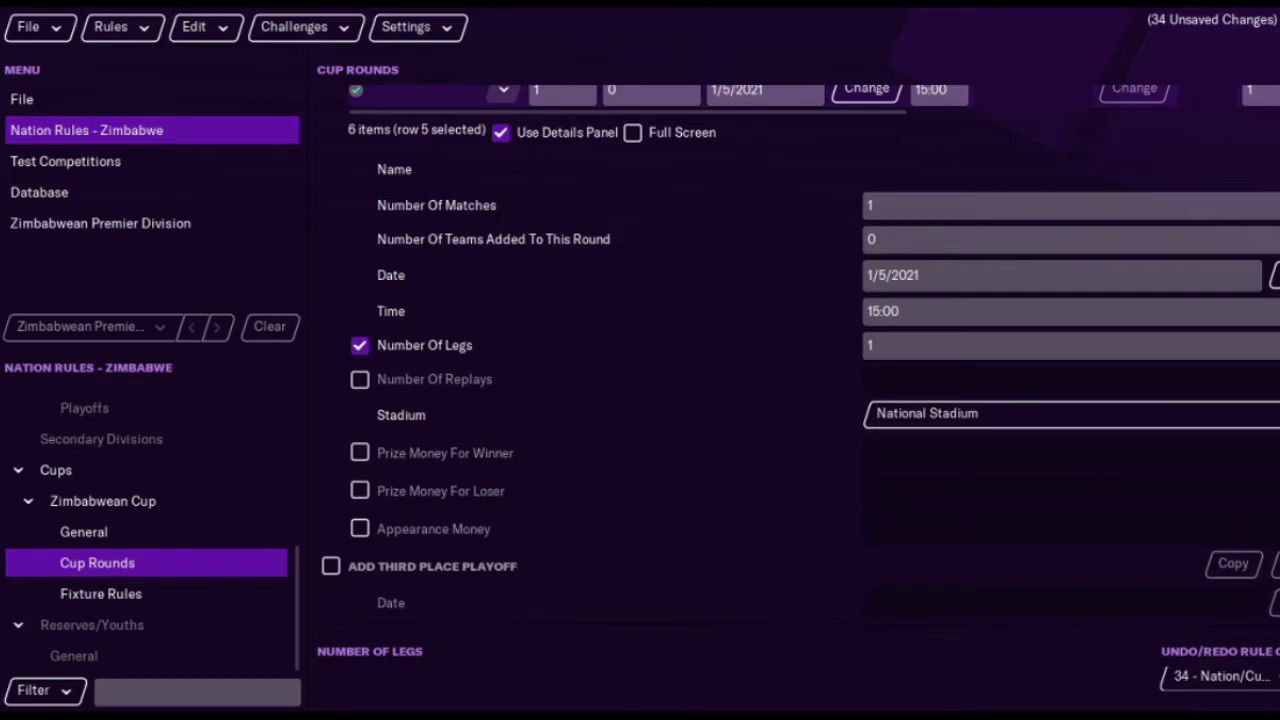
# Step: Check the fixture rules of the Zimbabwean Cup
pyautogui.scroll(1, 800, 350)
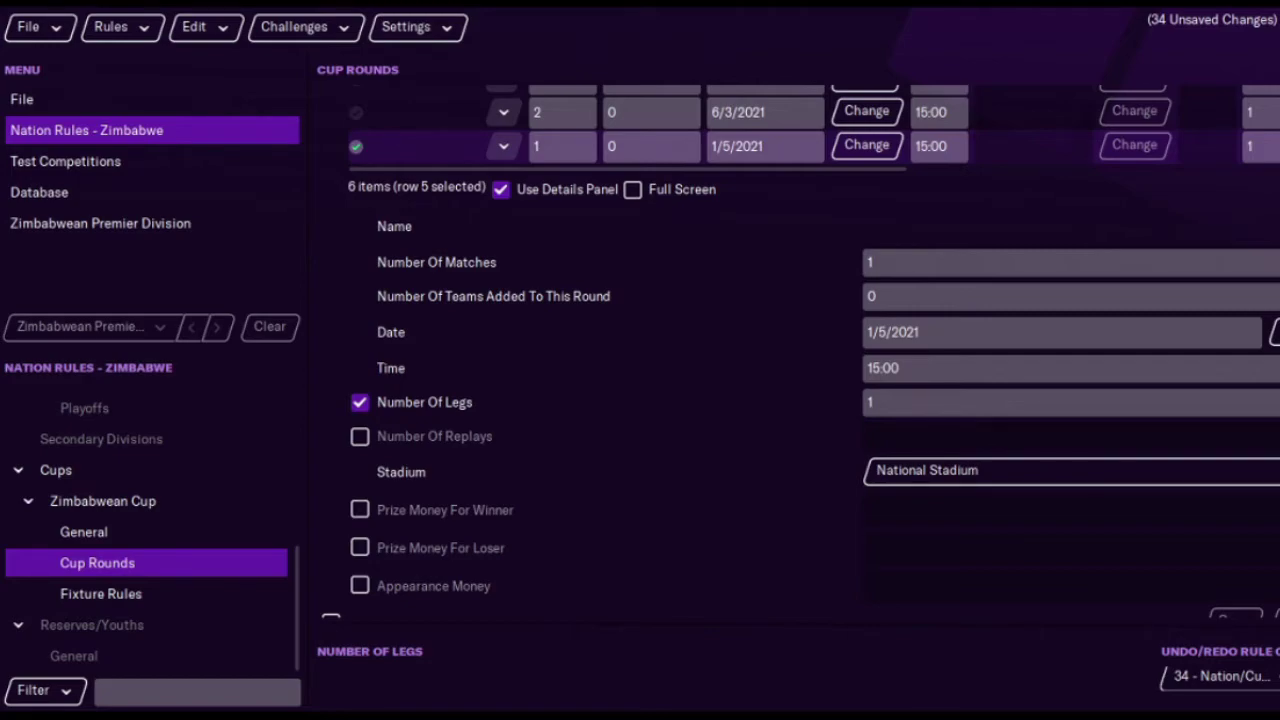
pyautogui.scroll(5, 555, 558)
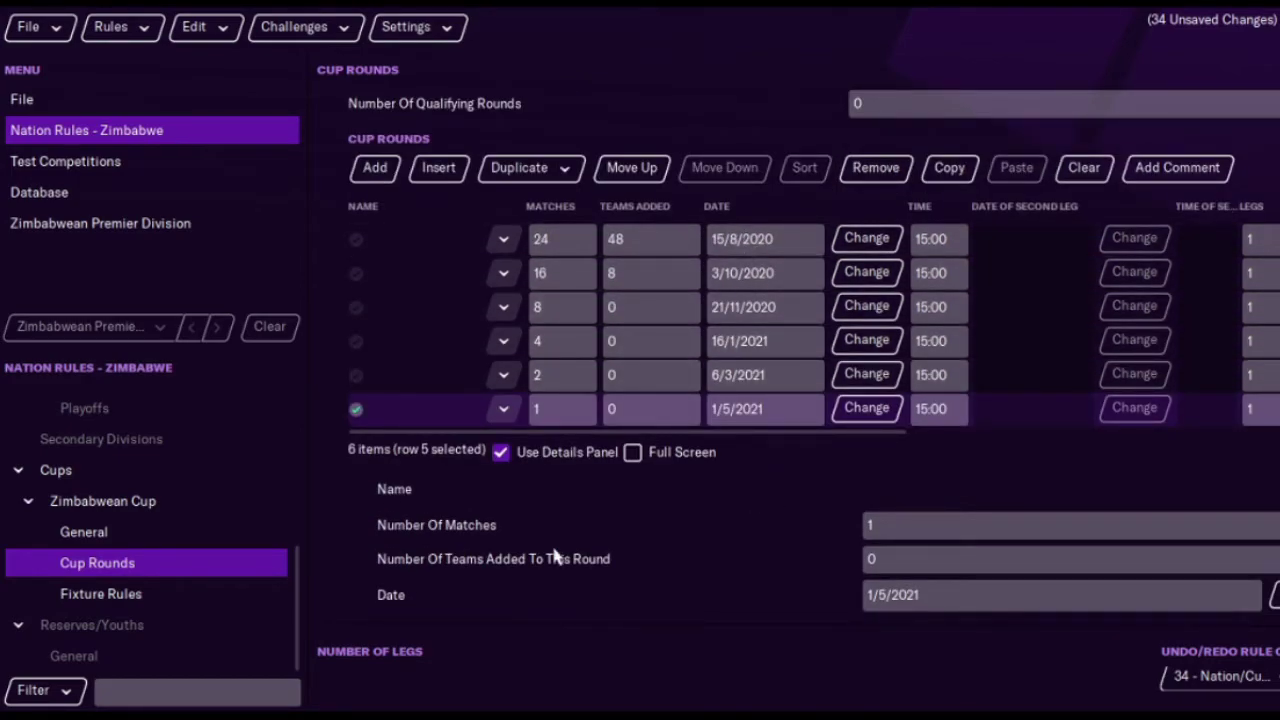
pyautogui.click(165, 600)
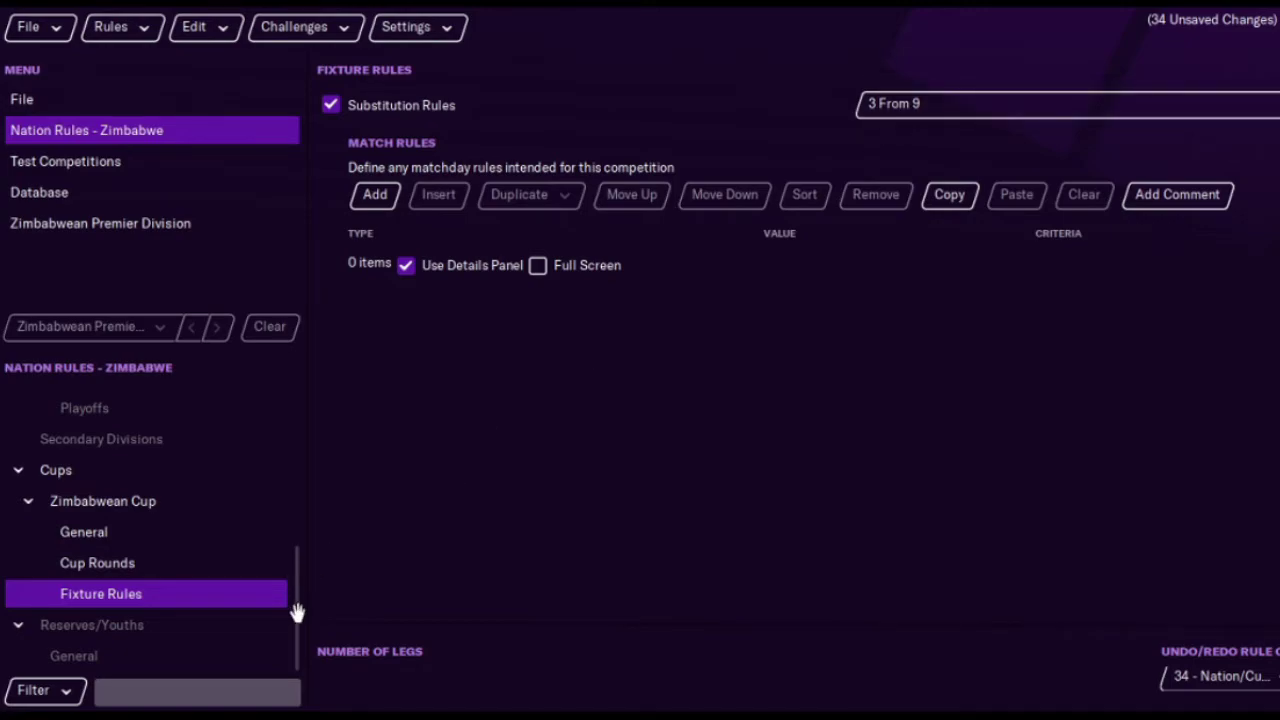
# Step: Enable the first reserve/youth team as Reserves using main team divisions, with matches on Monday at 12:00
pyautogui.click(183, 660)
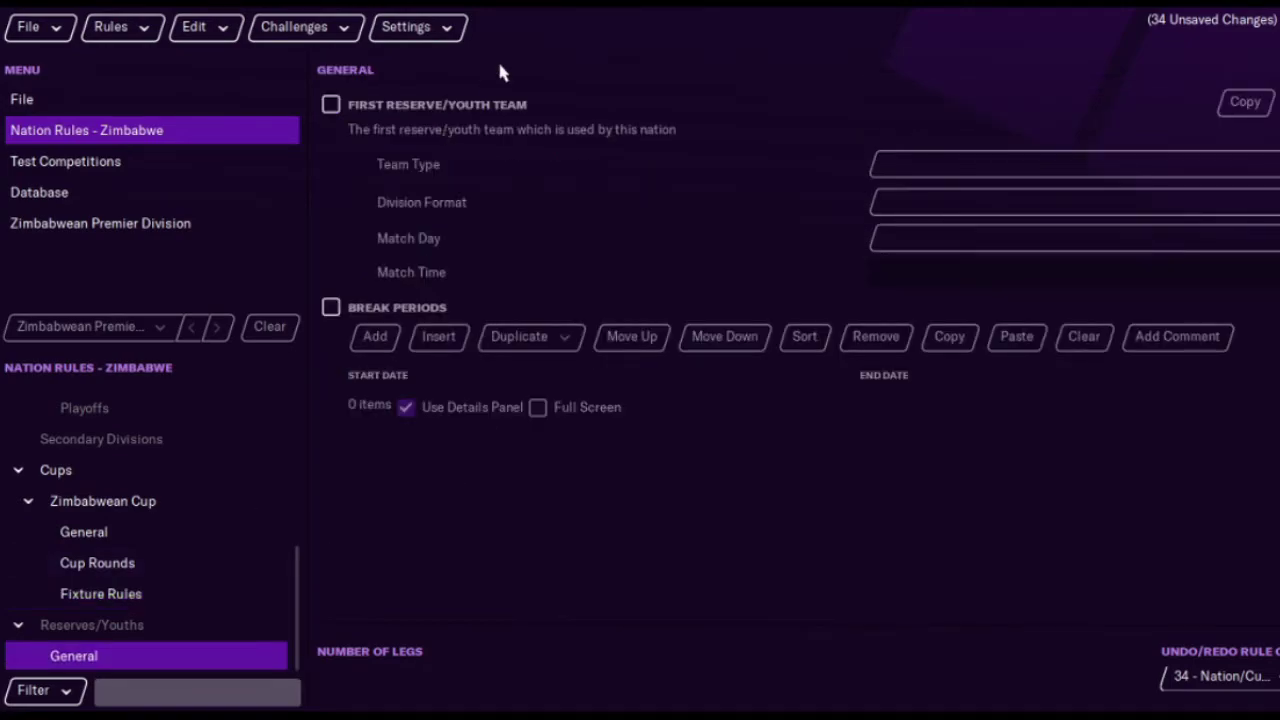
pyautogui.click(331, 104)
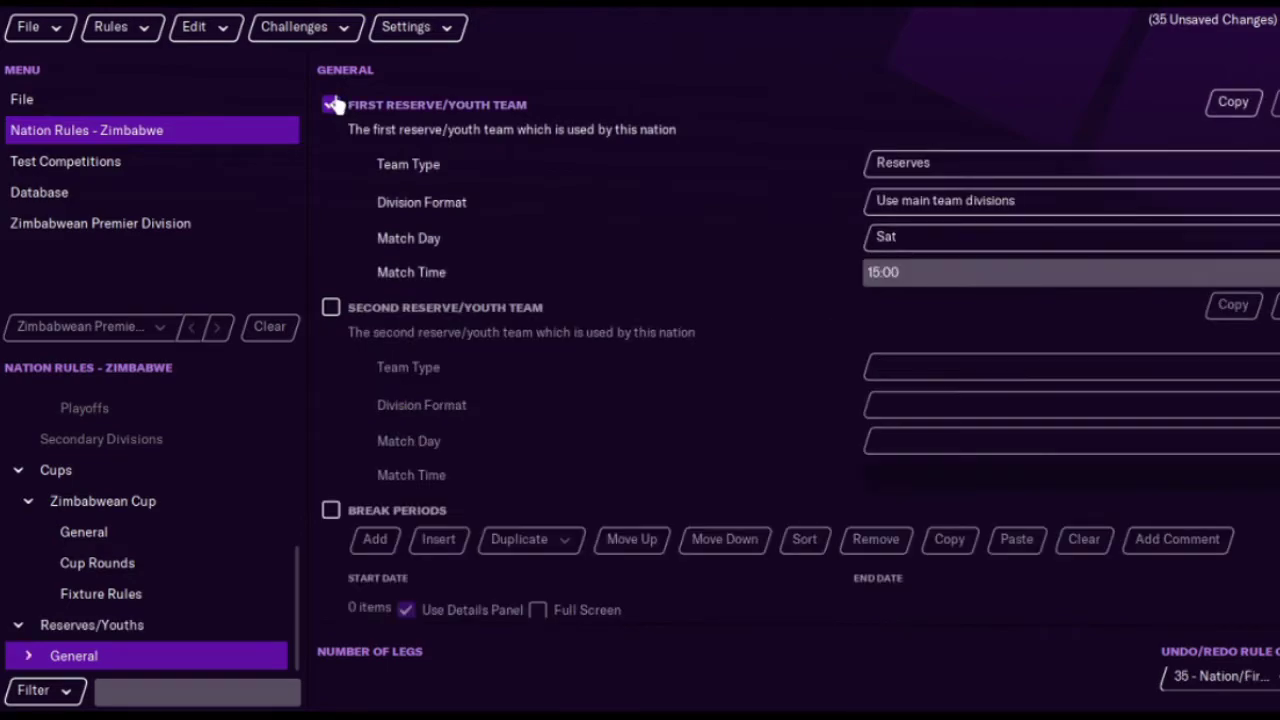
pyautogui.click(943, 204)
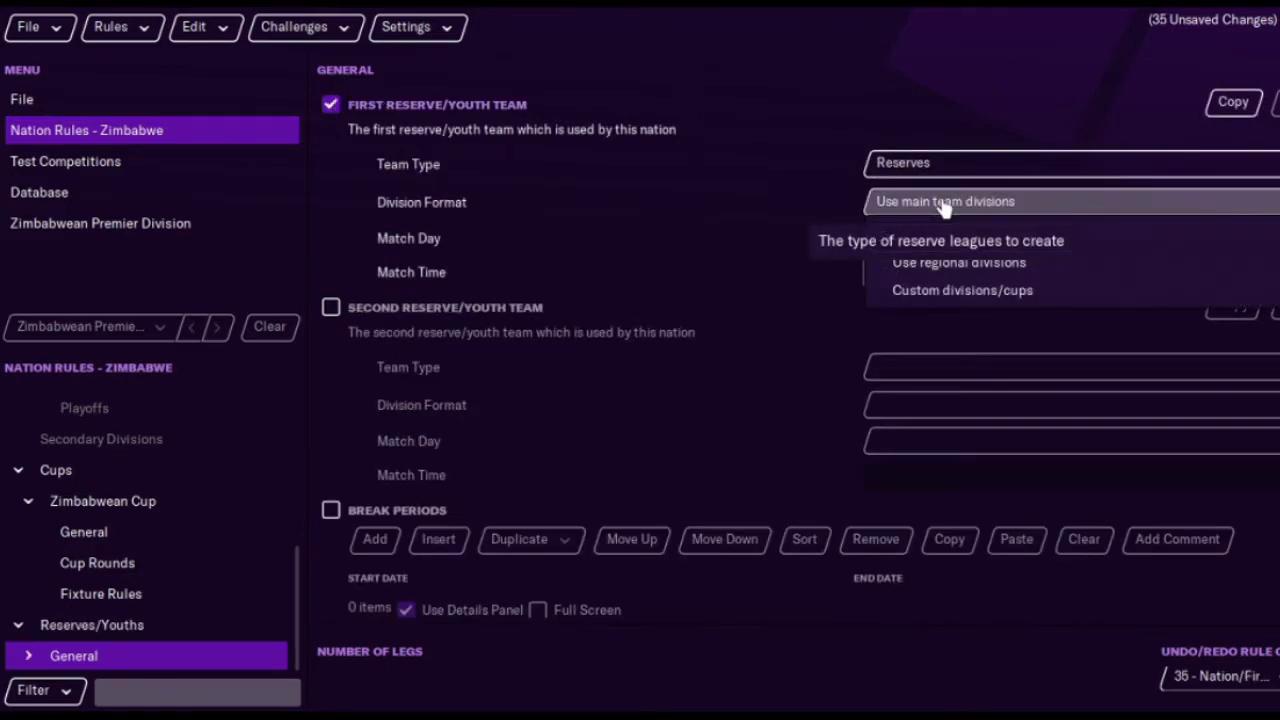
pyautogui.click(943, 204)
pyautogui.click(920, 241)
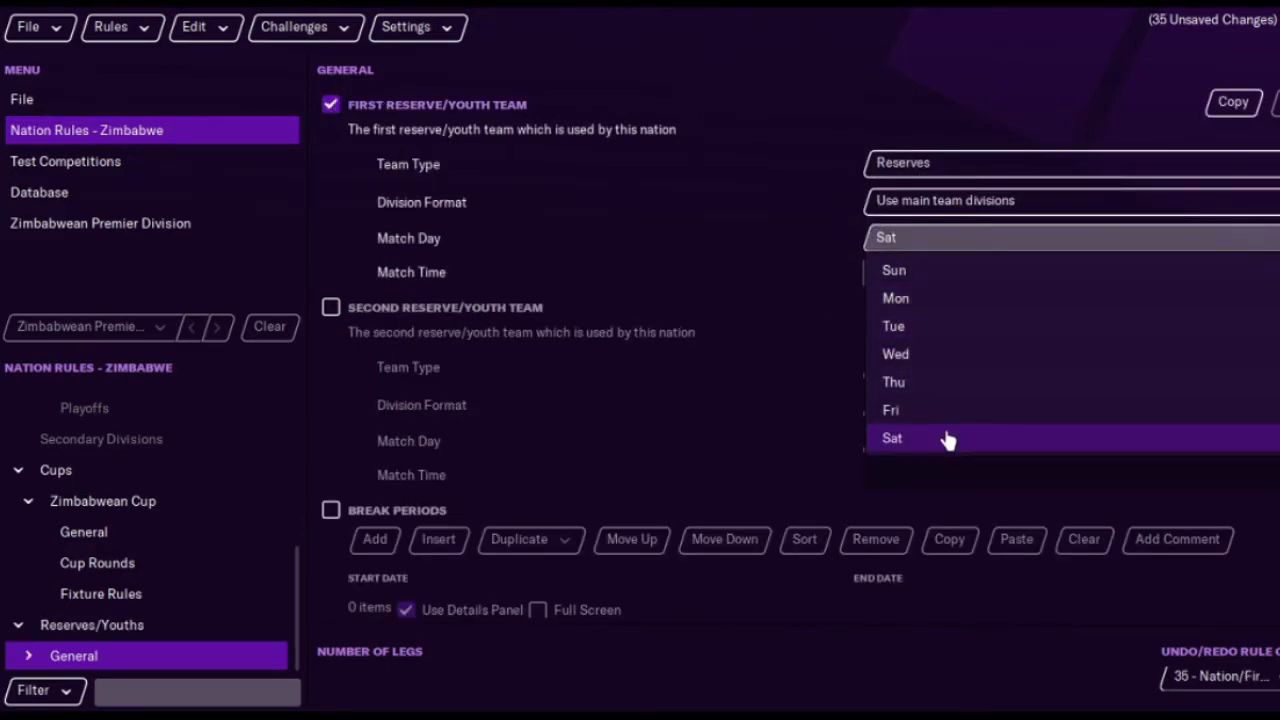
pyautogui.click(966, 309)
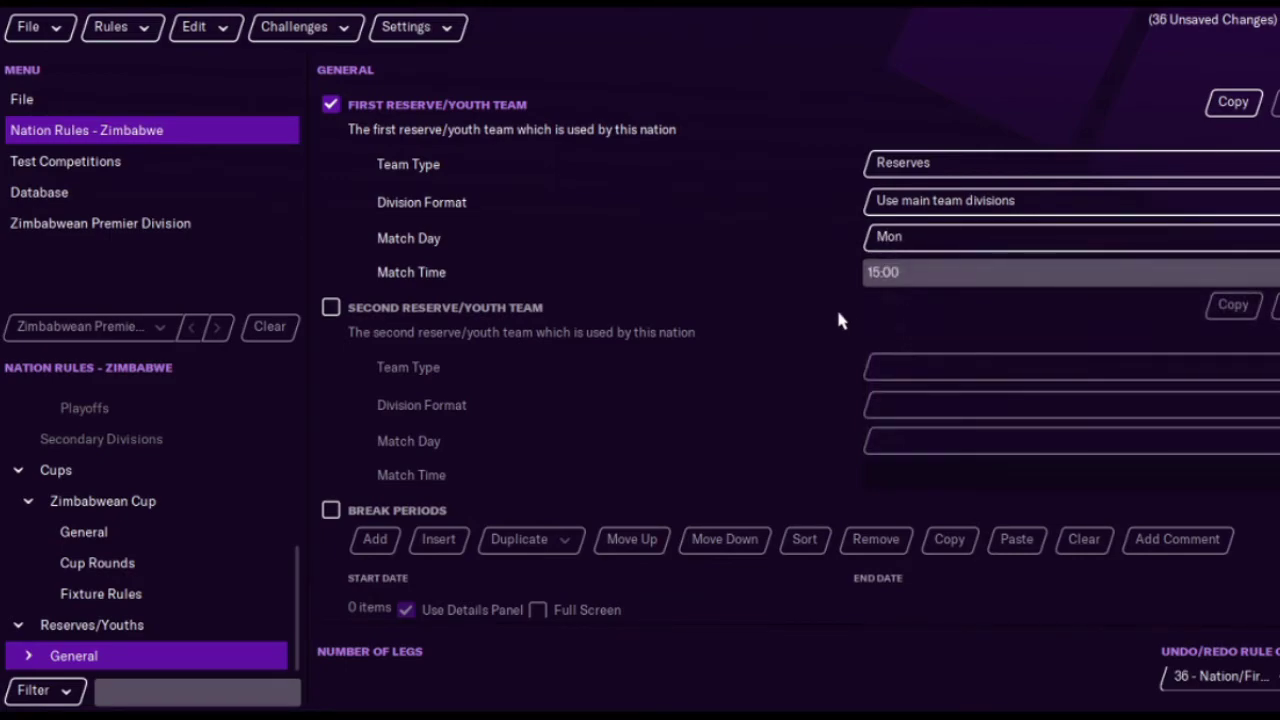
pyautogui.click(930, 272)
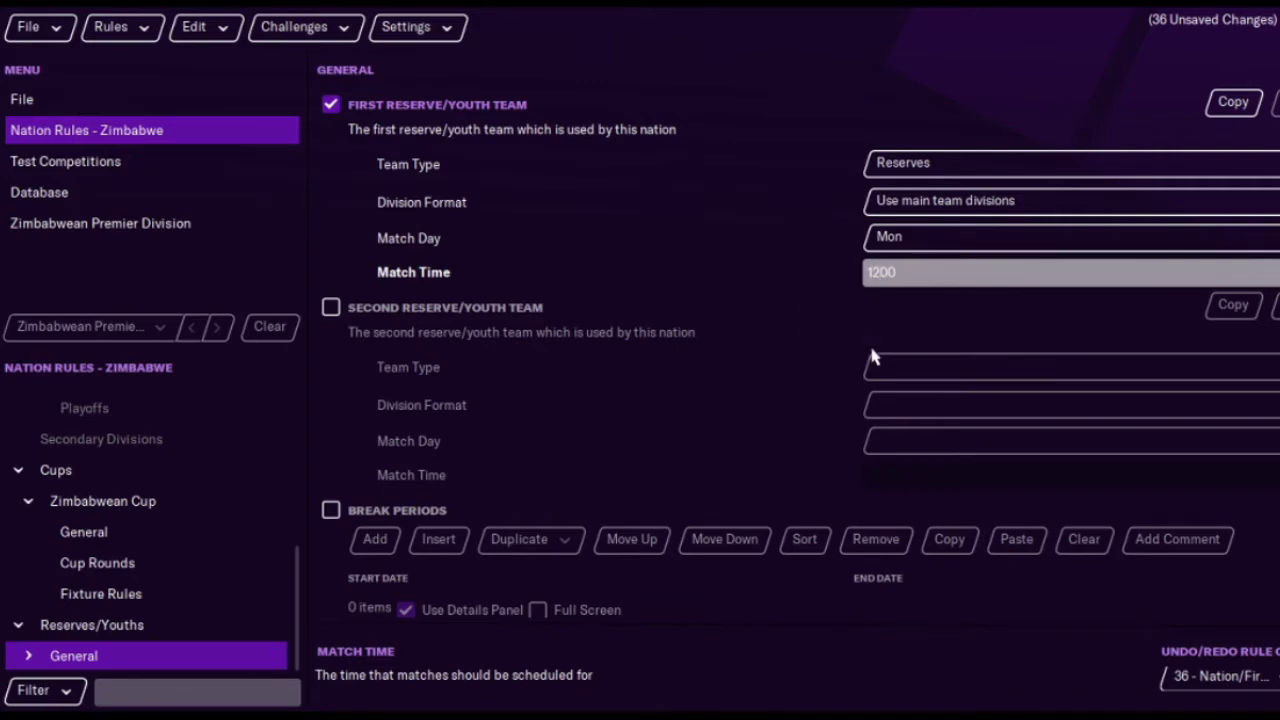
pyautogui.press('Return')
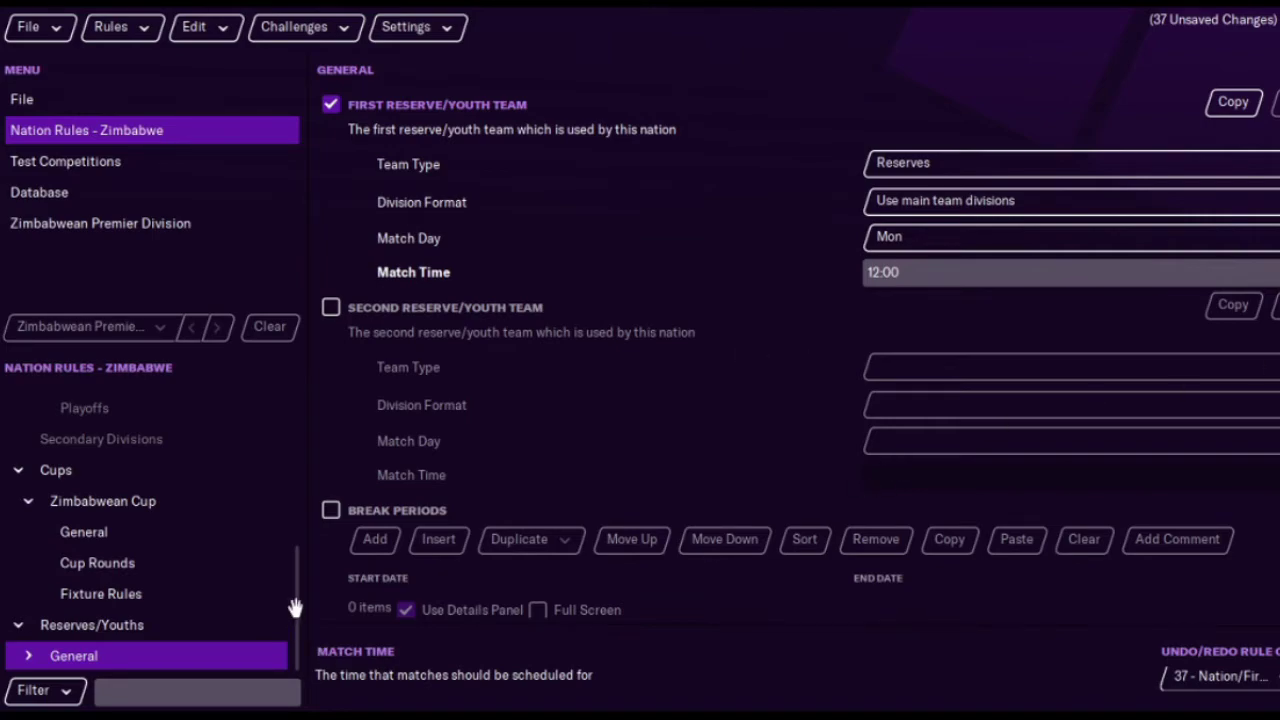
# Step: Look through the nation's general discipline rules, transfer windows and transfer rules
pyautogui.moveTo(294, 586); pyautogui.dragTo(283, 401)
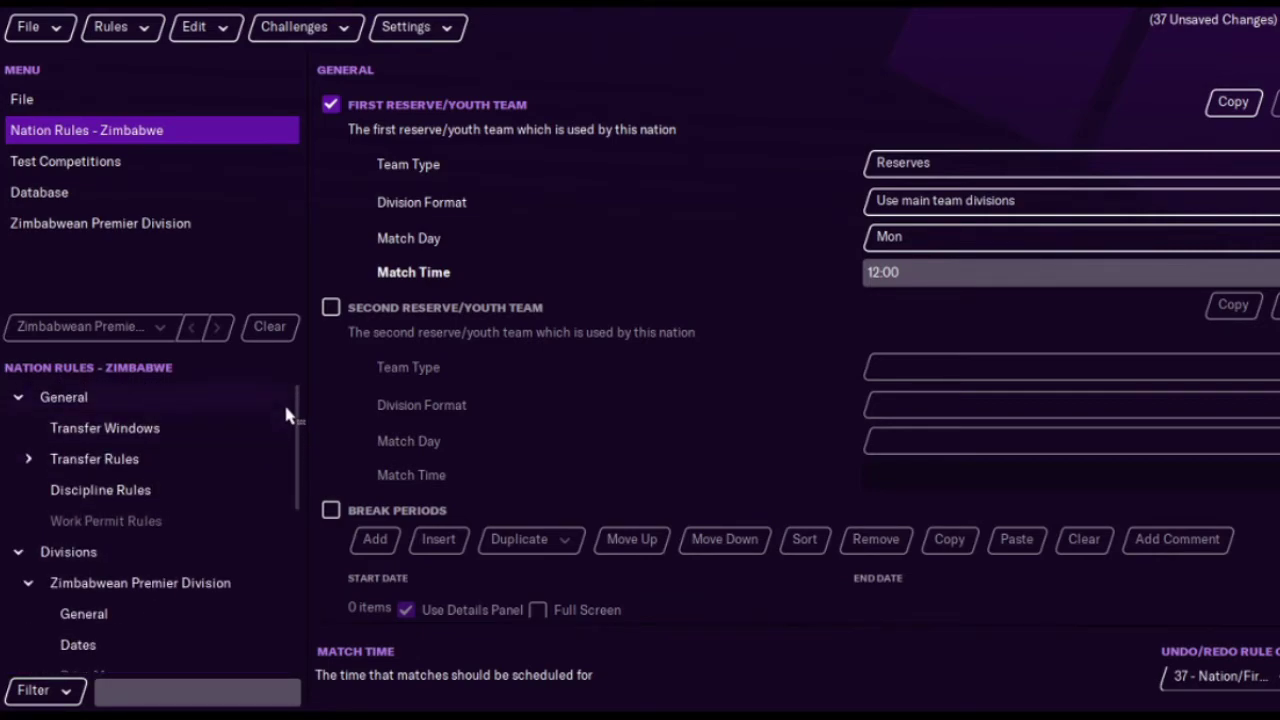
pyautogui.click(126, 491)
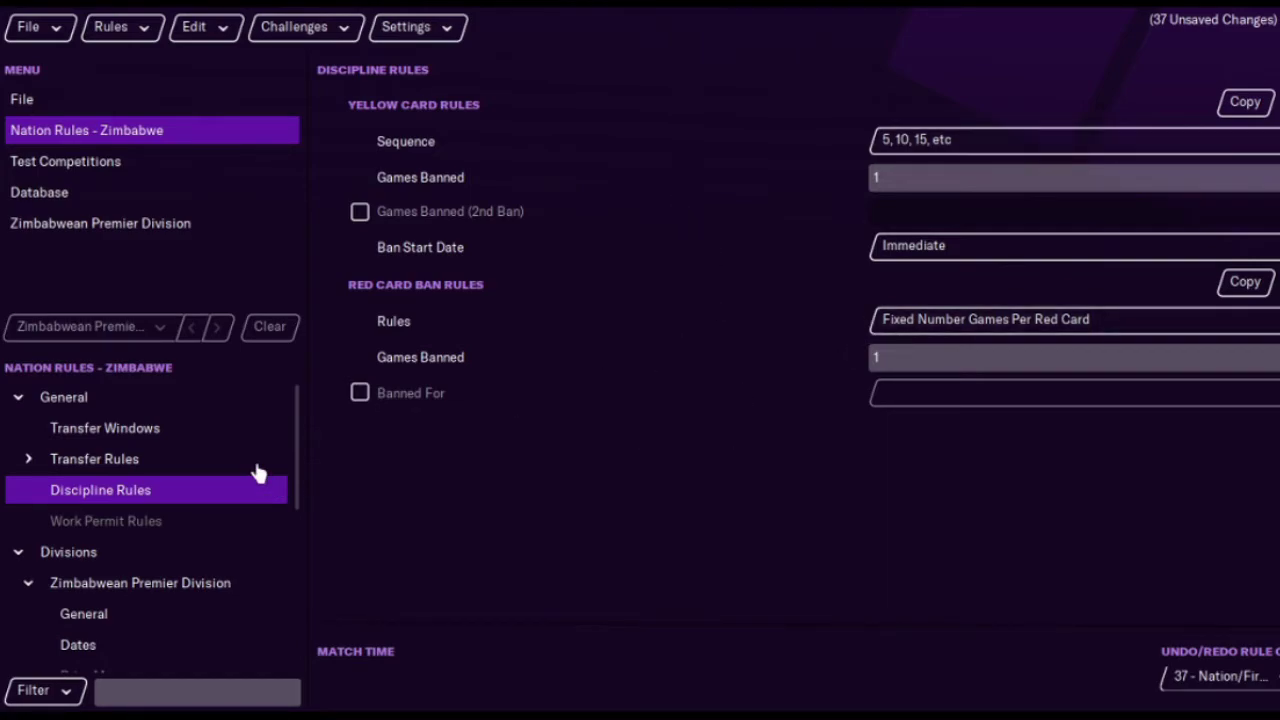
pyautogui.click(209, 430)
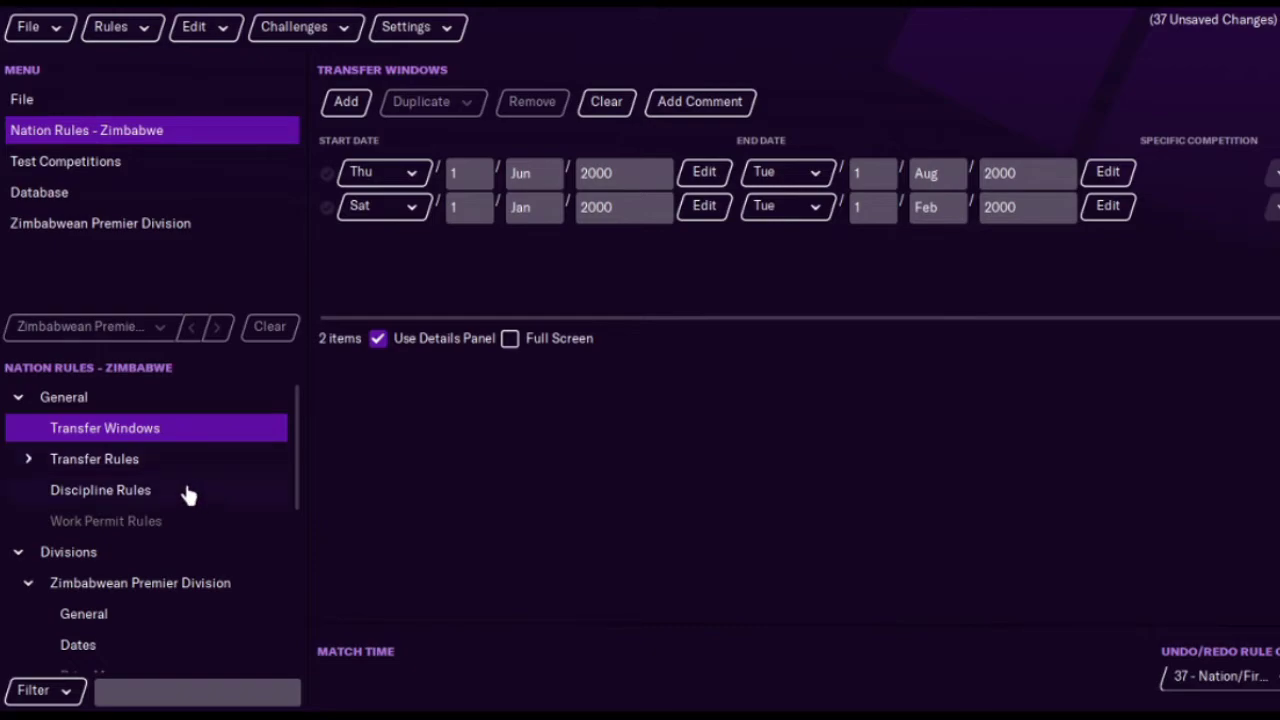
pyautogui.click(167, 463)
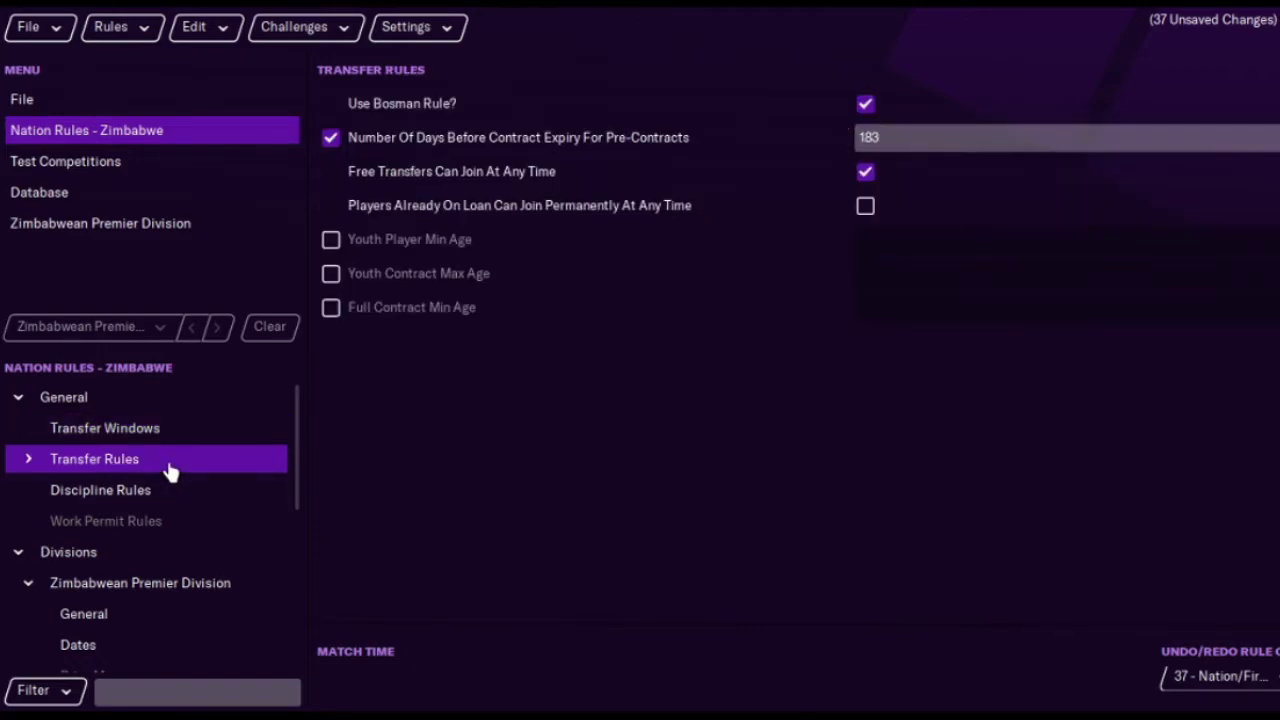
# Step: Add a loan rule under the transfer rules and remove it again
pyautogui.click(28, 459)
pyautogui.click(104, 488)
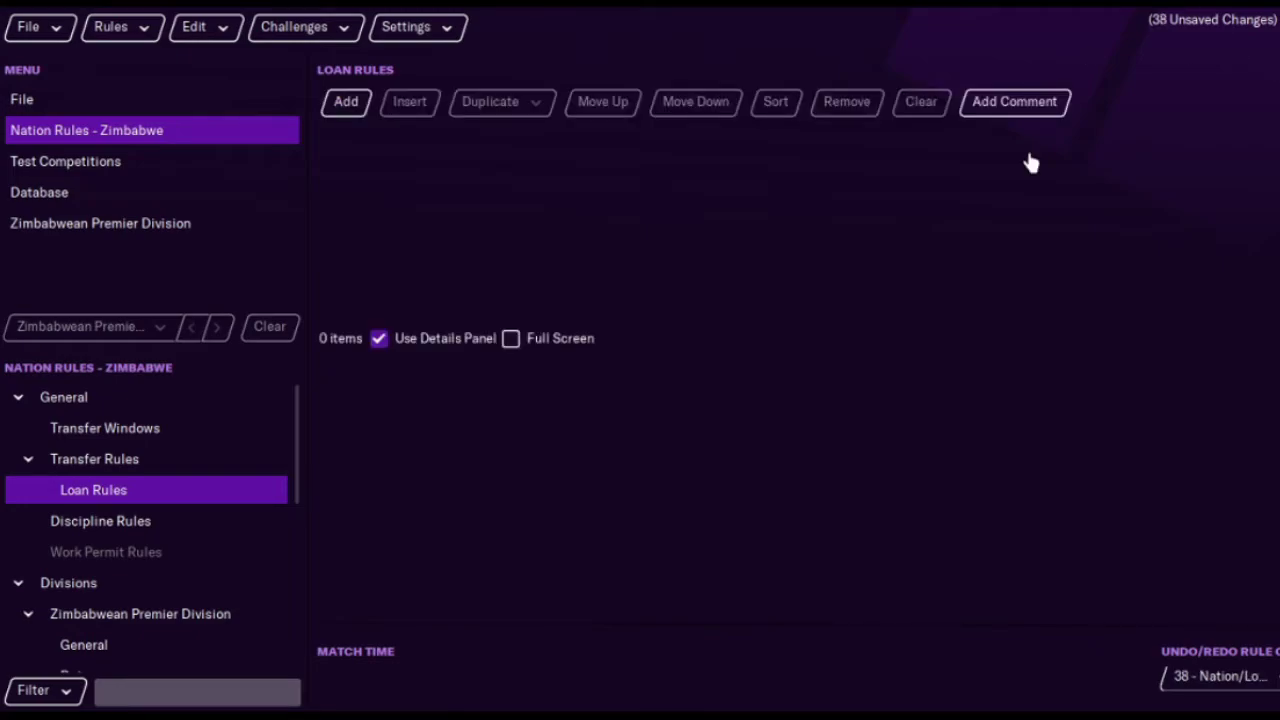
pyautogui.click(346, 104)
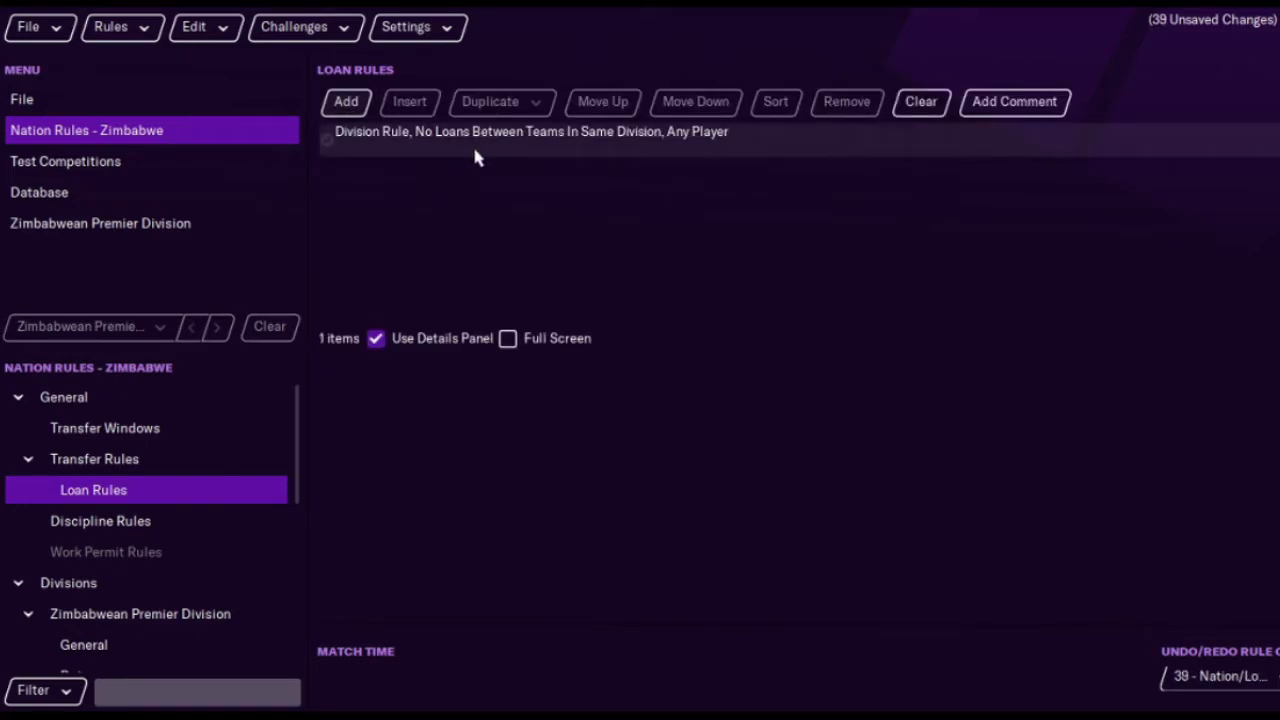
pyautogui.click(325, 148)
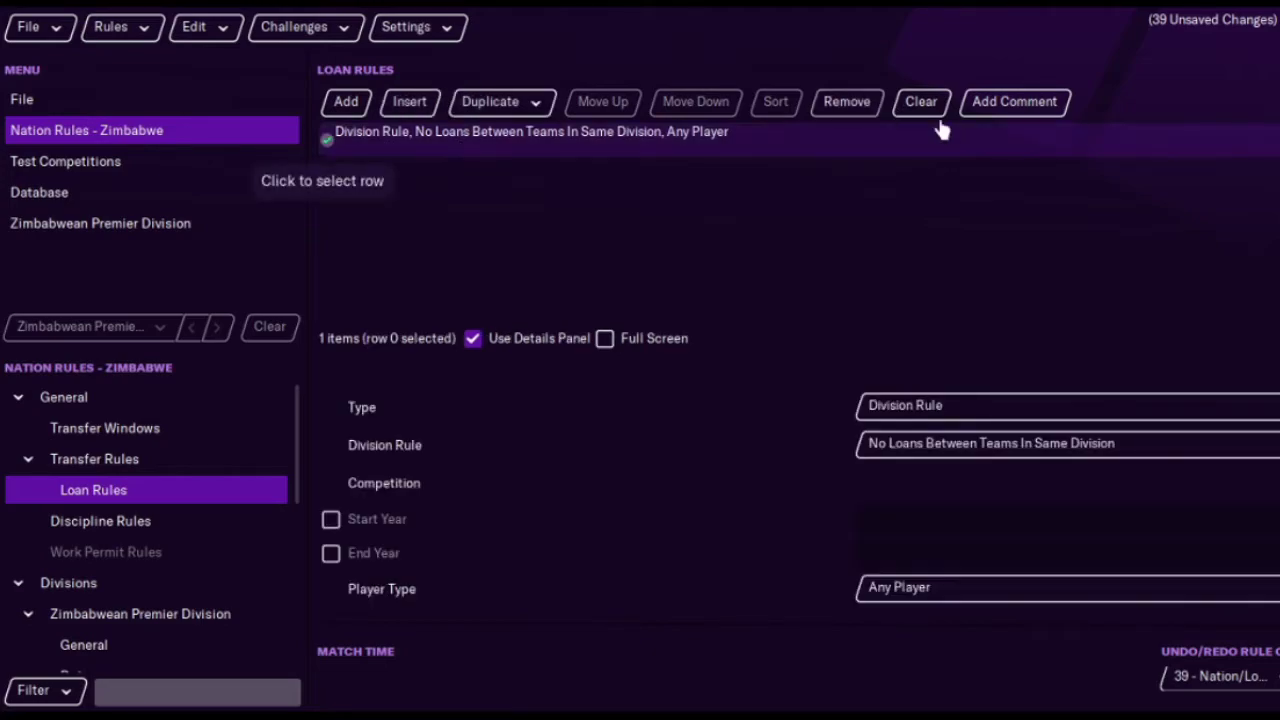
pyautogui.click(848, 102)
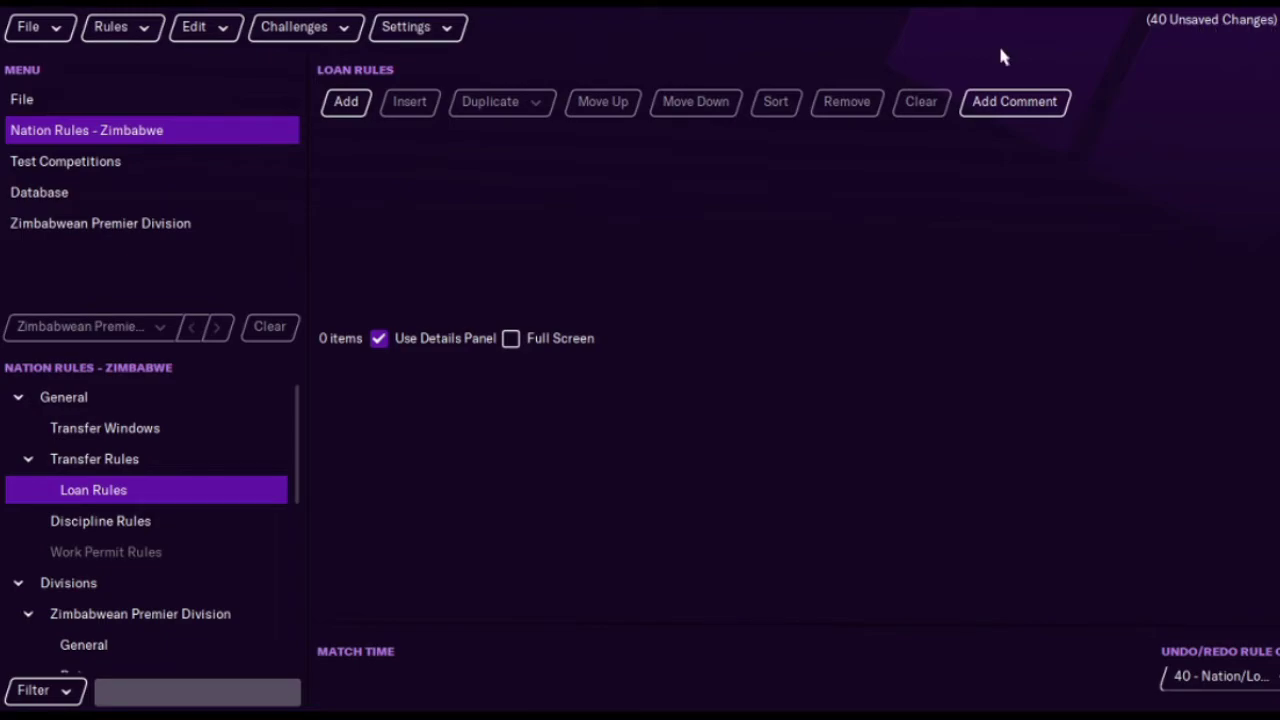
# Step: Save the editor data as a new local file titled "Zimbabwe"
pyautogui.click(51, 28)
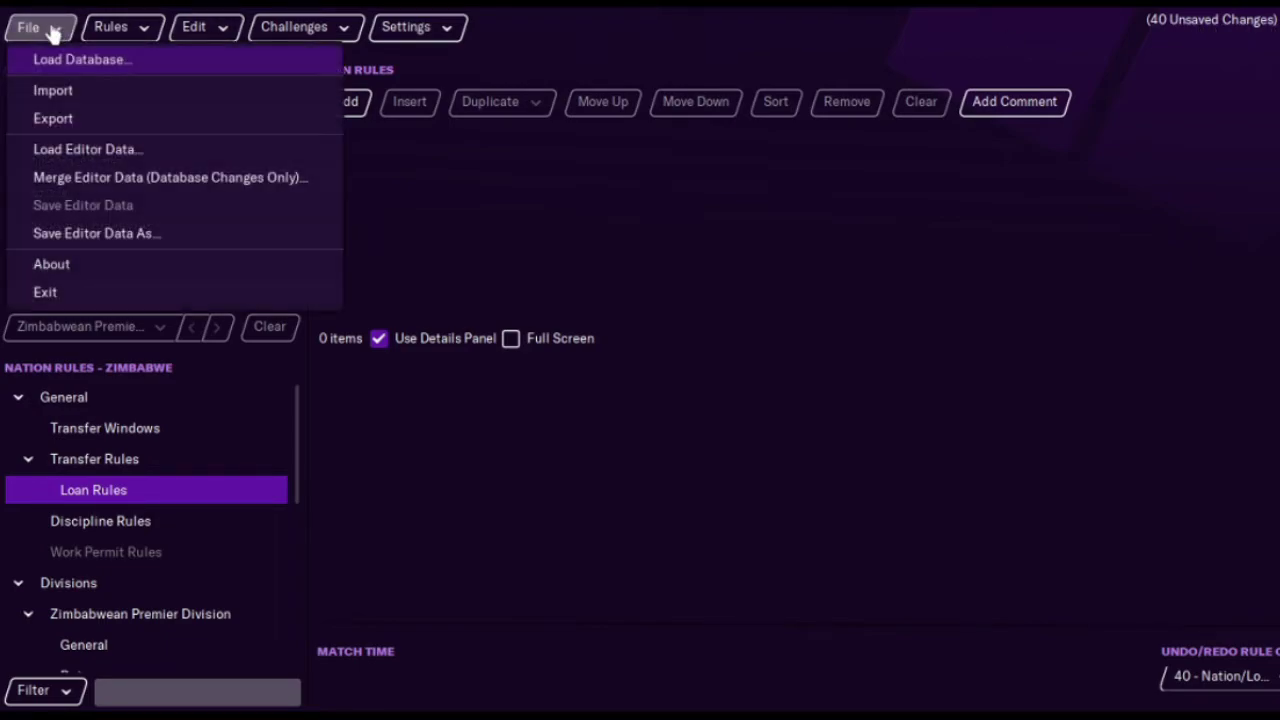
pyautogui.click(191, 238)
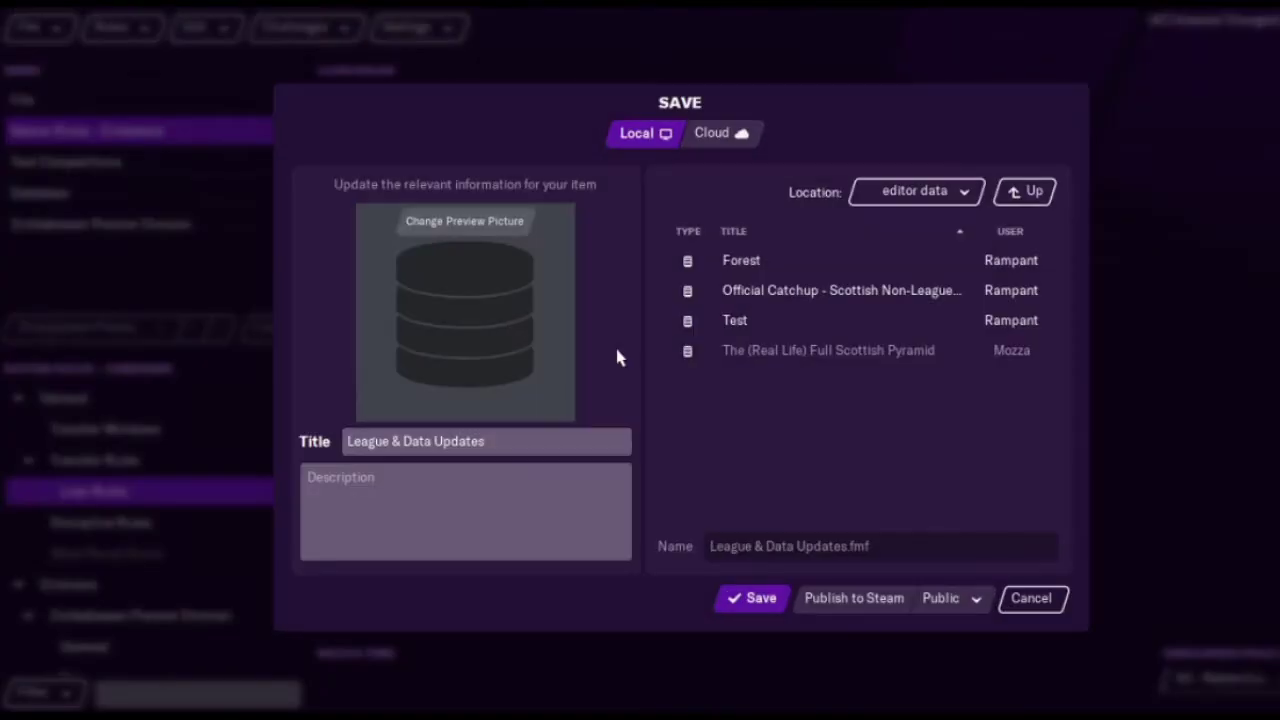
pyautogui.click(502, 441)
pyautogui.press('BackSpace')
pyautogui.press('BackSpace')
pyautogui.press('BackSpace')
pyautogui.press('BackSpace')
pyautogui.press('BackSpace')
pyautogui.press('BackSpace')
pyautogui.press('BackSpace')
pyautogui.press('BackSpace')
pyautogui.press('BackSpace')
pyautogui.press('BackSpace')
pyautogui.press('BackSpace')
pyautogui.press('BackSpace')
pyautogui.press('BackSpace')
pyautogui.press('BackSpace')
pyautogui.press('BackSpace')
pyautogui.press('BackSpace')
pyautogui.press('BackSpace')
pyautogui.press('BackSpace')
pyautogui.press('BackSpace')
pyautogui.press('BackSpace')
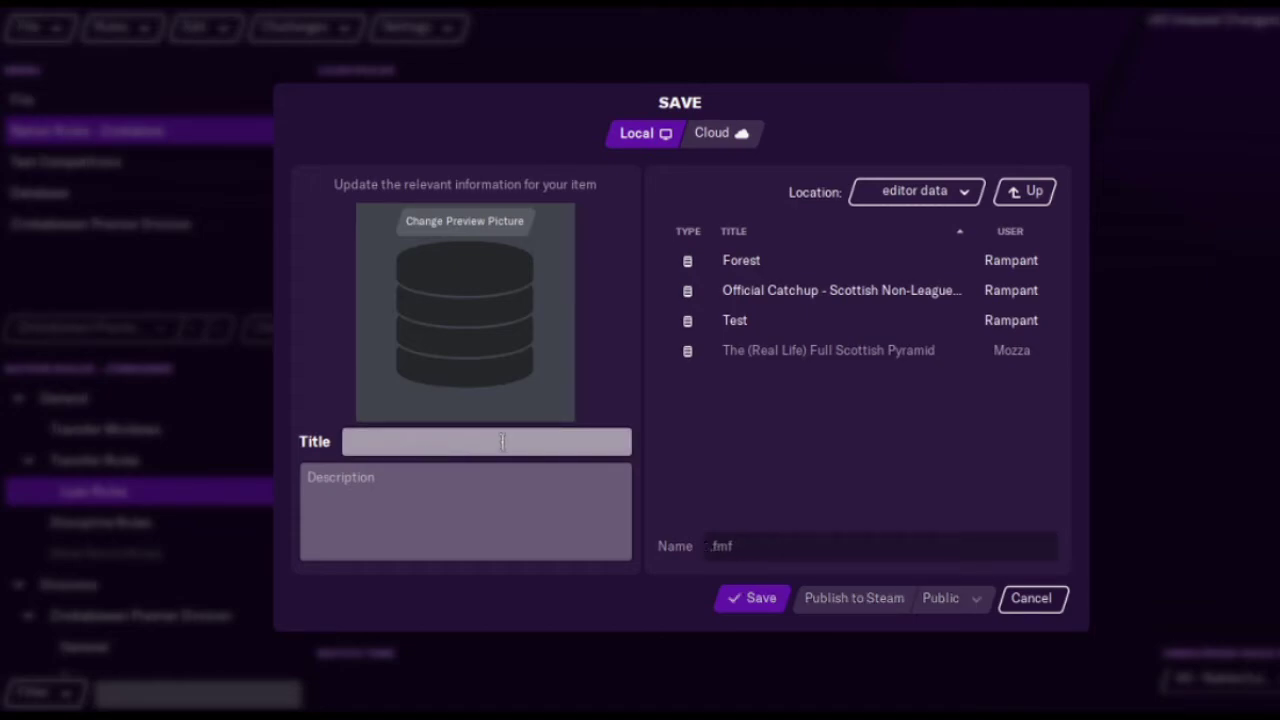
pyautogui.write('Zimbab')
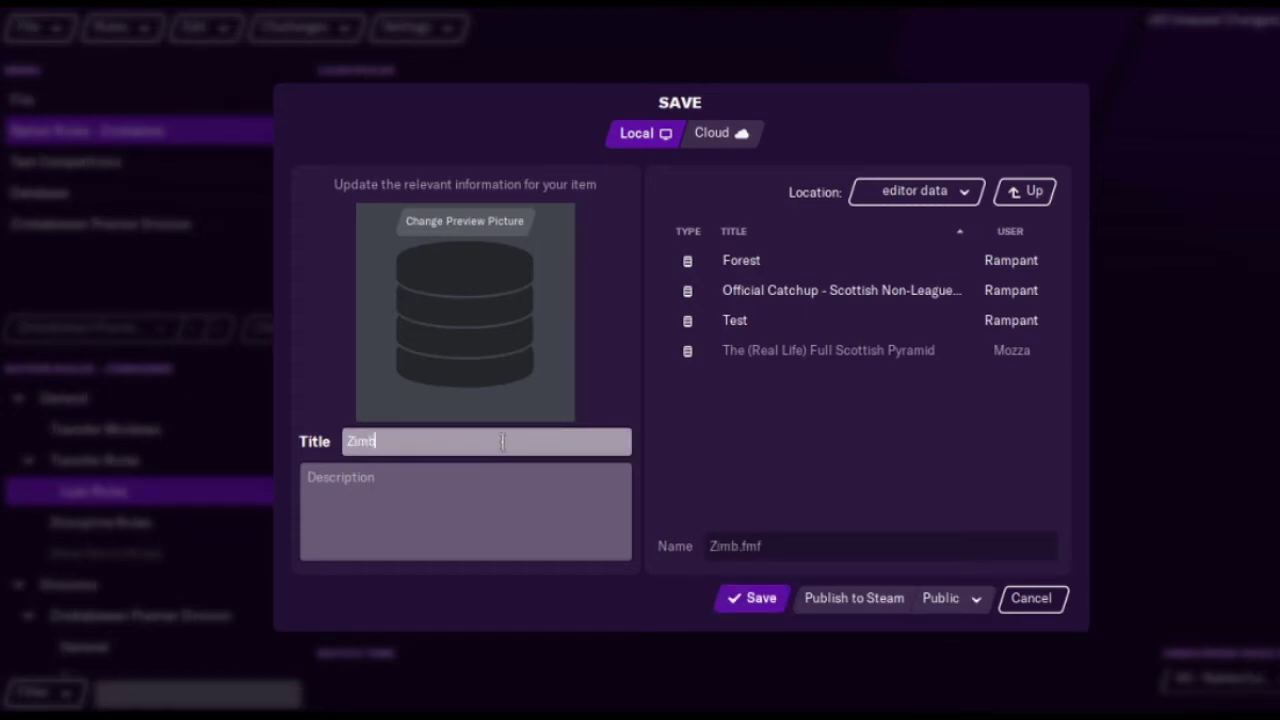
pyautogui.write('we')
pyautogui.click(750, 600)
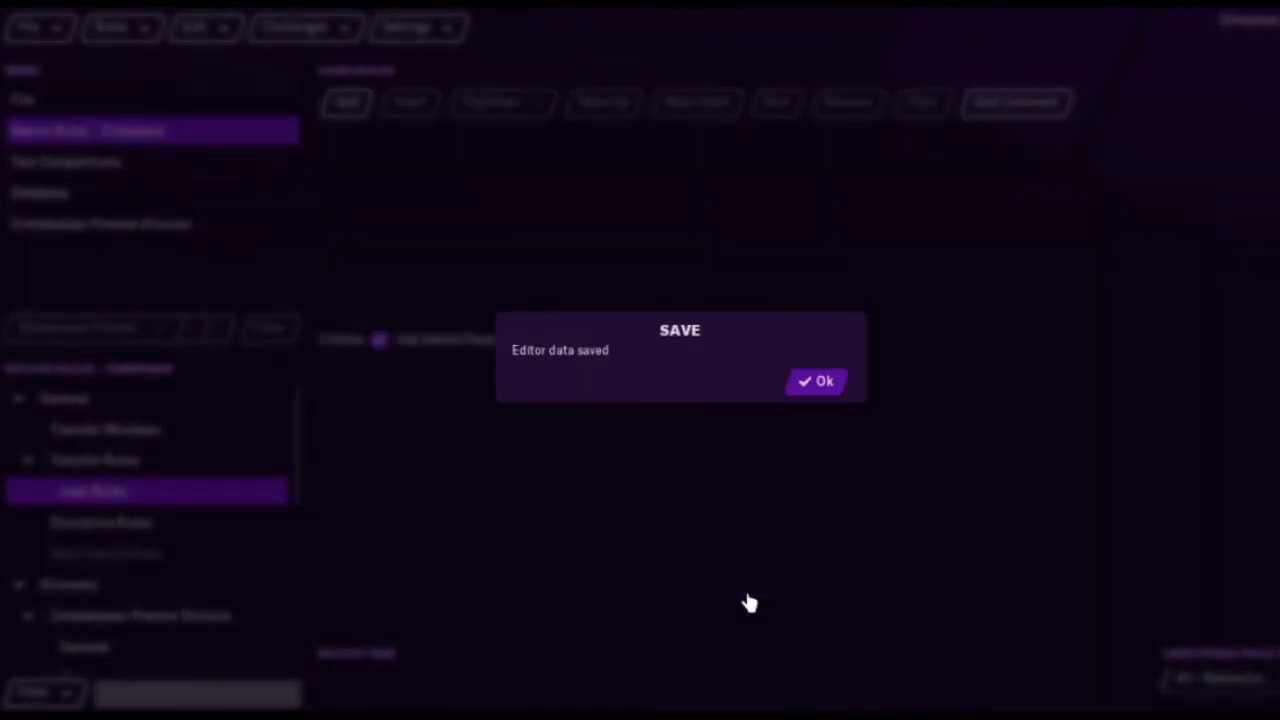
pyautogui.click(832, 384)
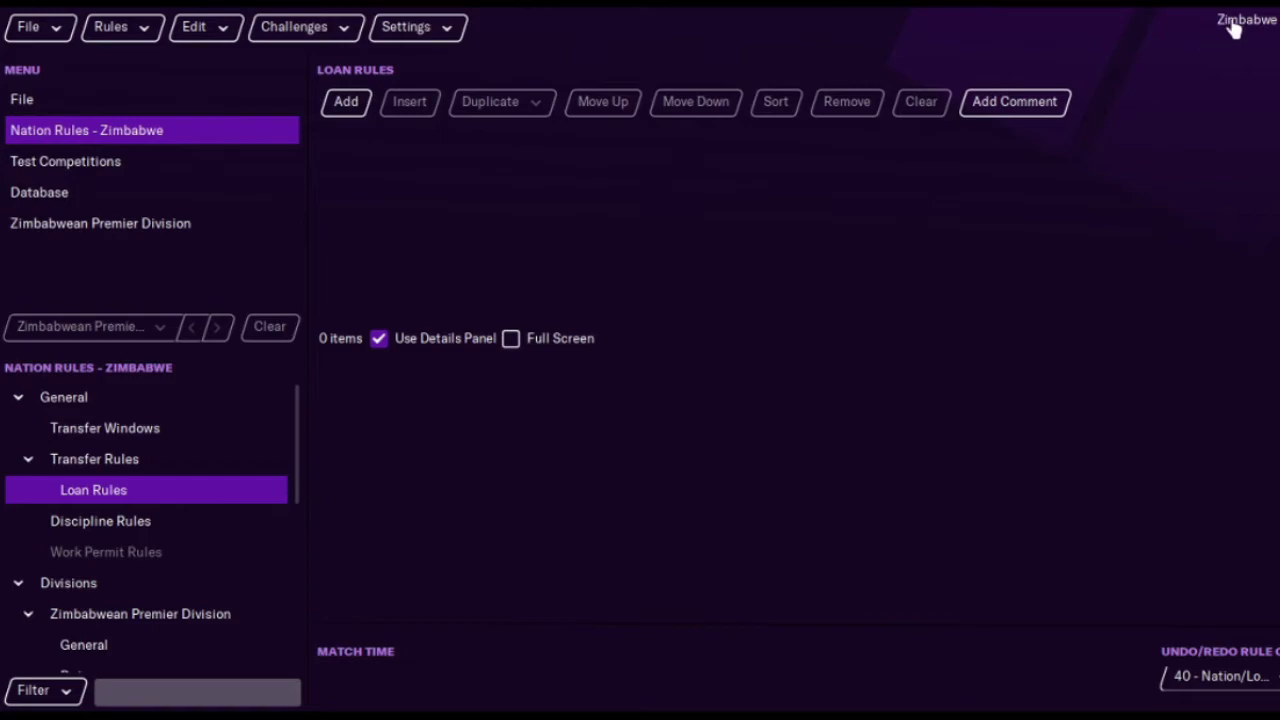
# Step: Convert the Zimbabwe nation rules to advanced rules and review the nation settings and competitions list
pyautogui.click(106, 27)
pyautogui.click(114, 30)
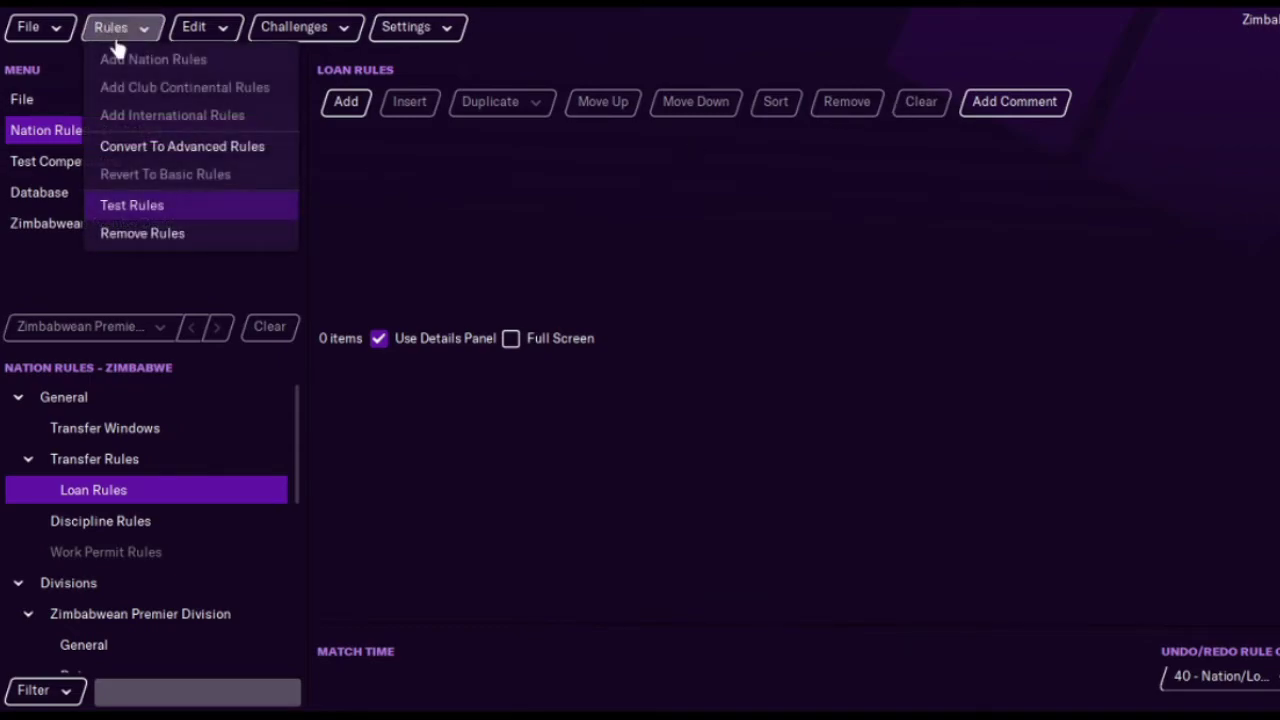
pyautogui.click(181, 150)
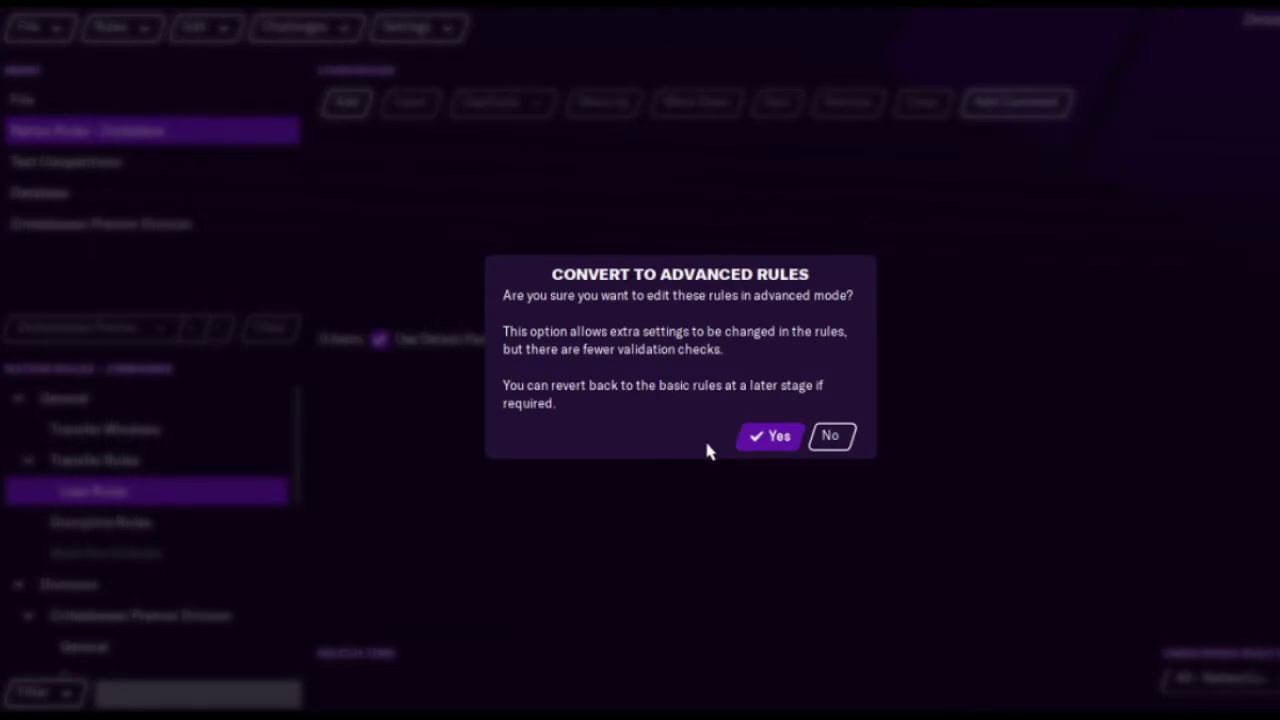
pyautogui.click(768, 446)
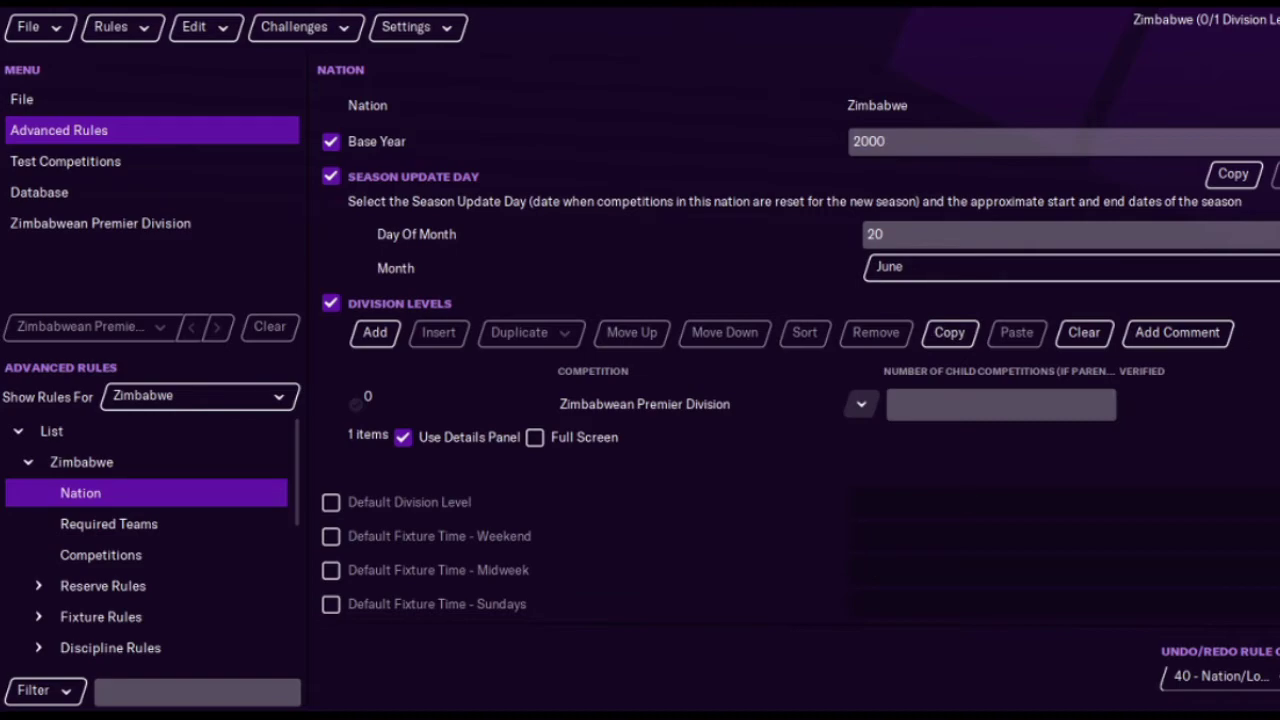
pyautogui.scroll(-8, 790, 400)
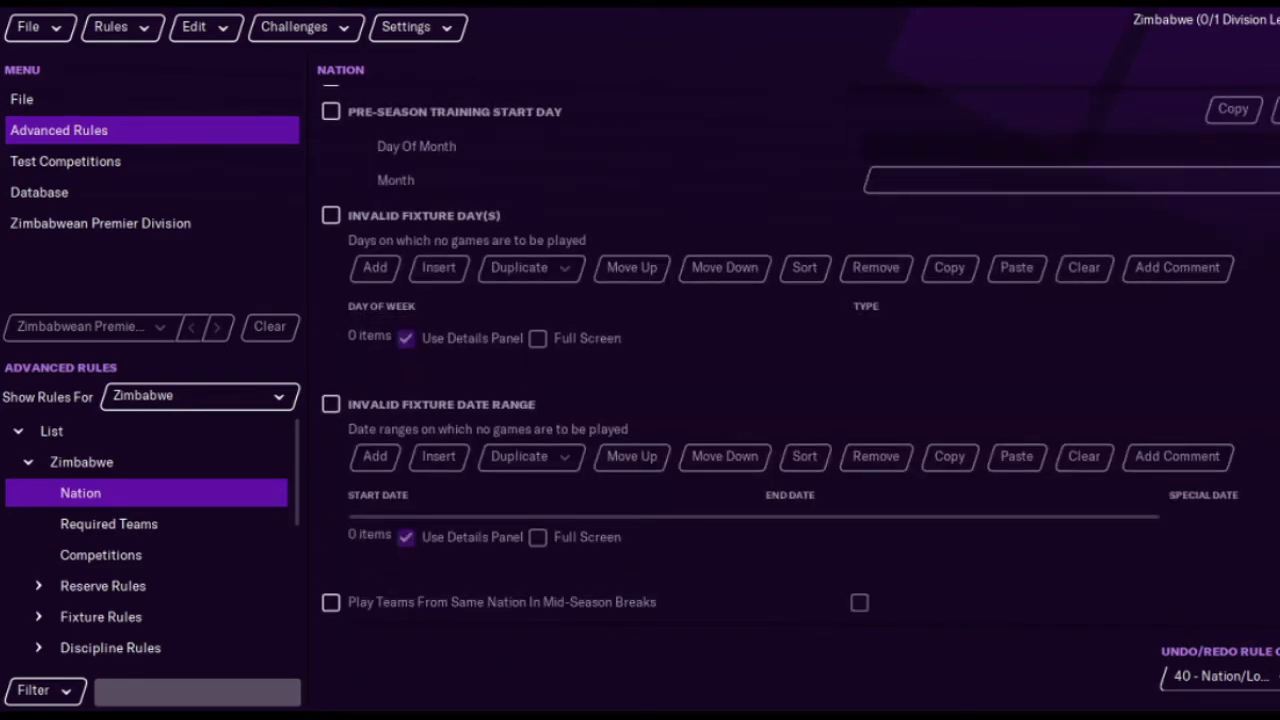
pyautogui.scroll(4, 790, 400)
pyautogui.click(143, 560)
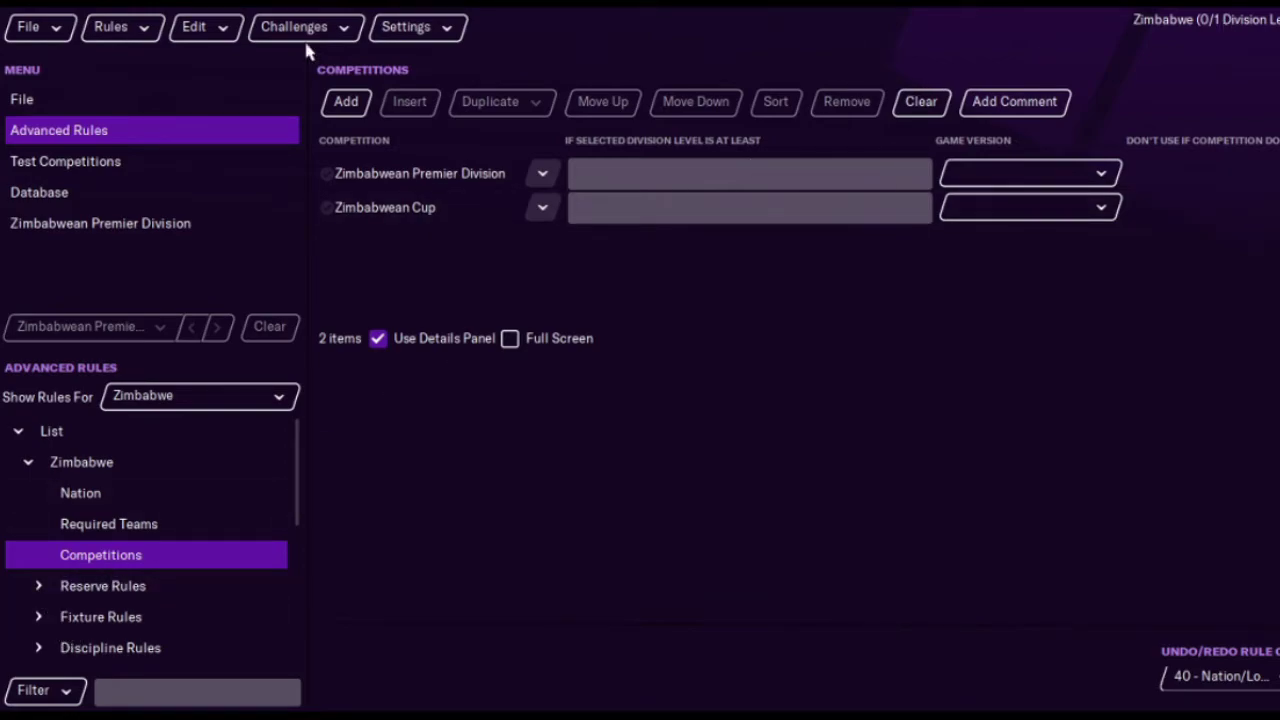
# Step: Save the converted advanced rules to the existing editor data file
pyautogui.click(115, 28)
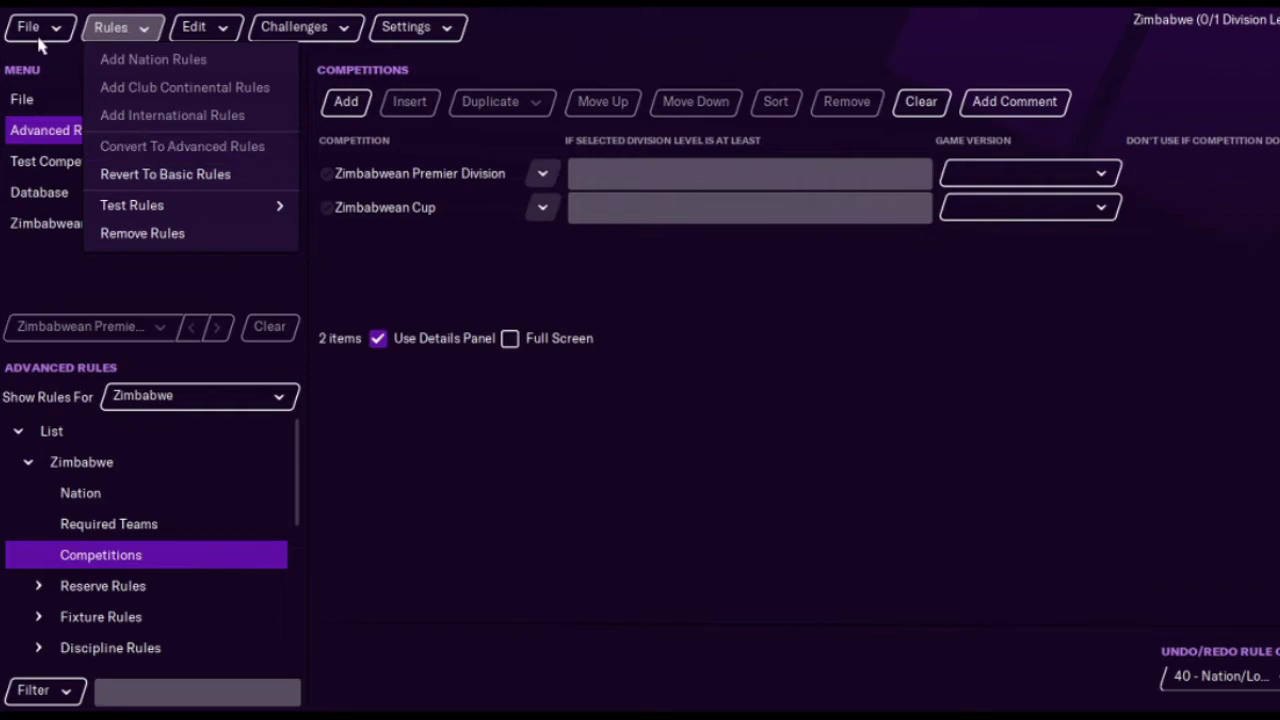
pyautogui.click(38, 38)
pyautogui.click(30, 28)
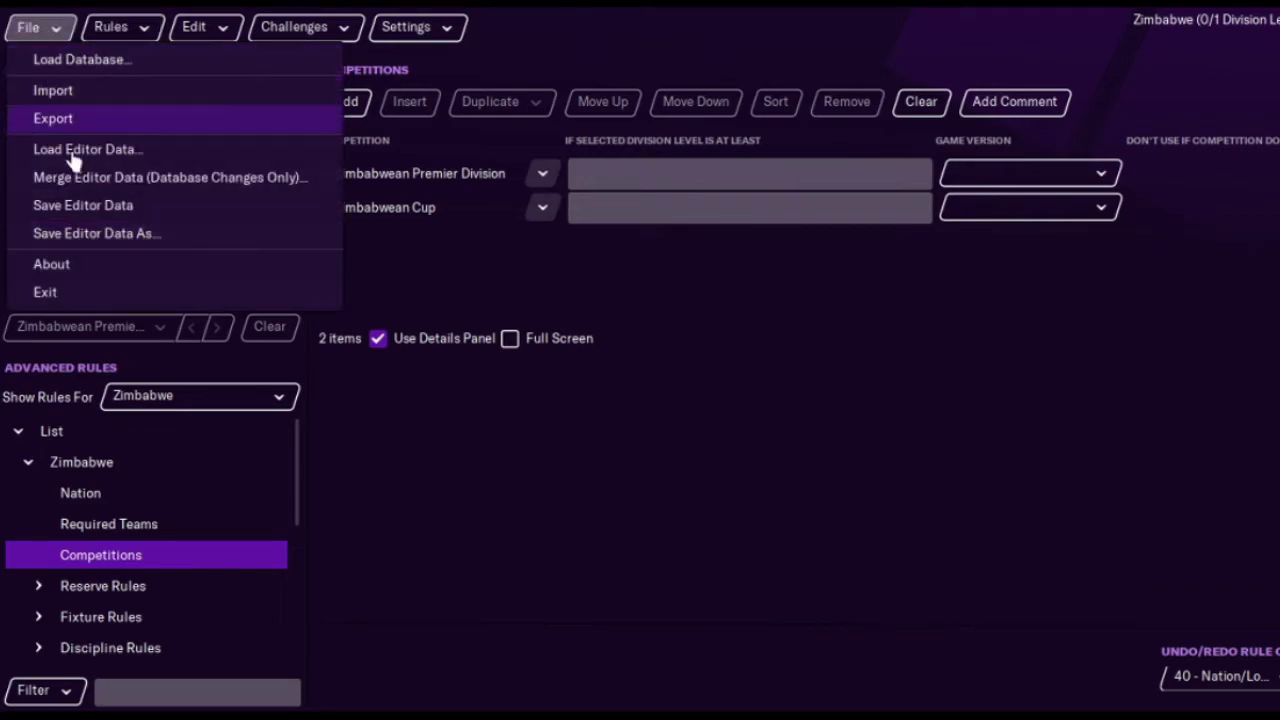
pyautogui.click(137, 205)
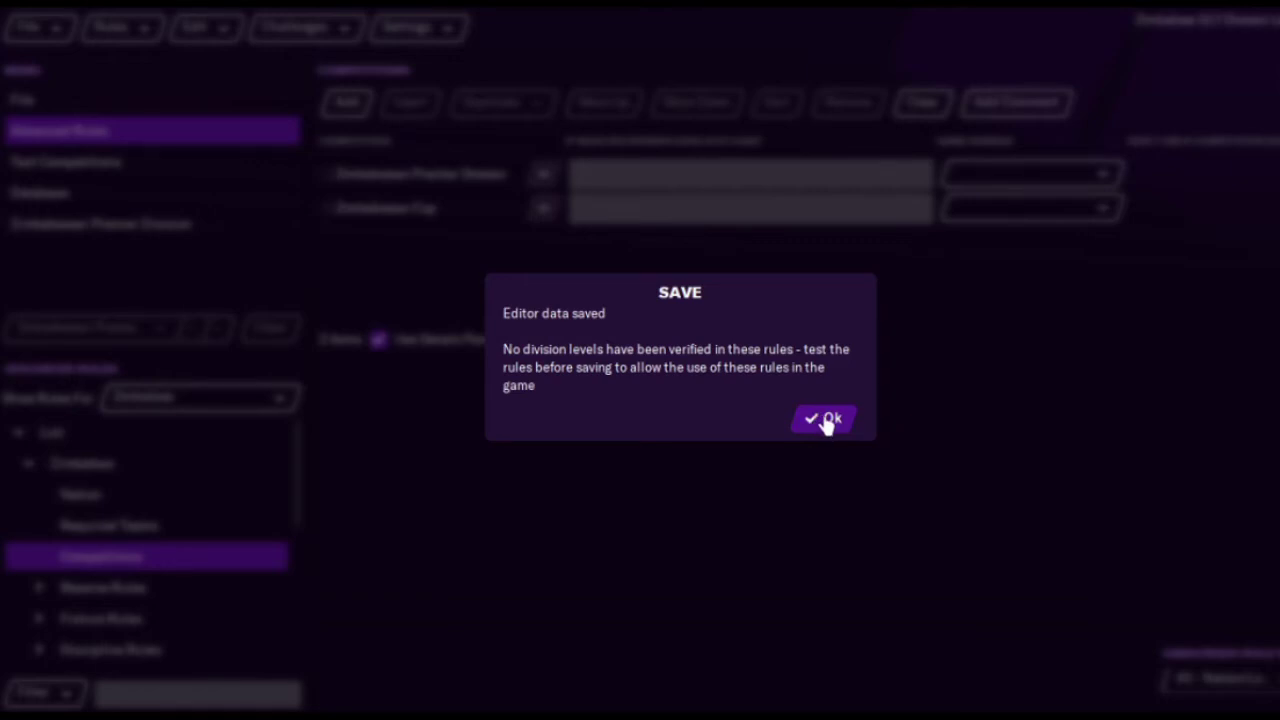
pyautogui.click(828, 421)
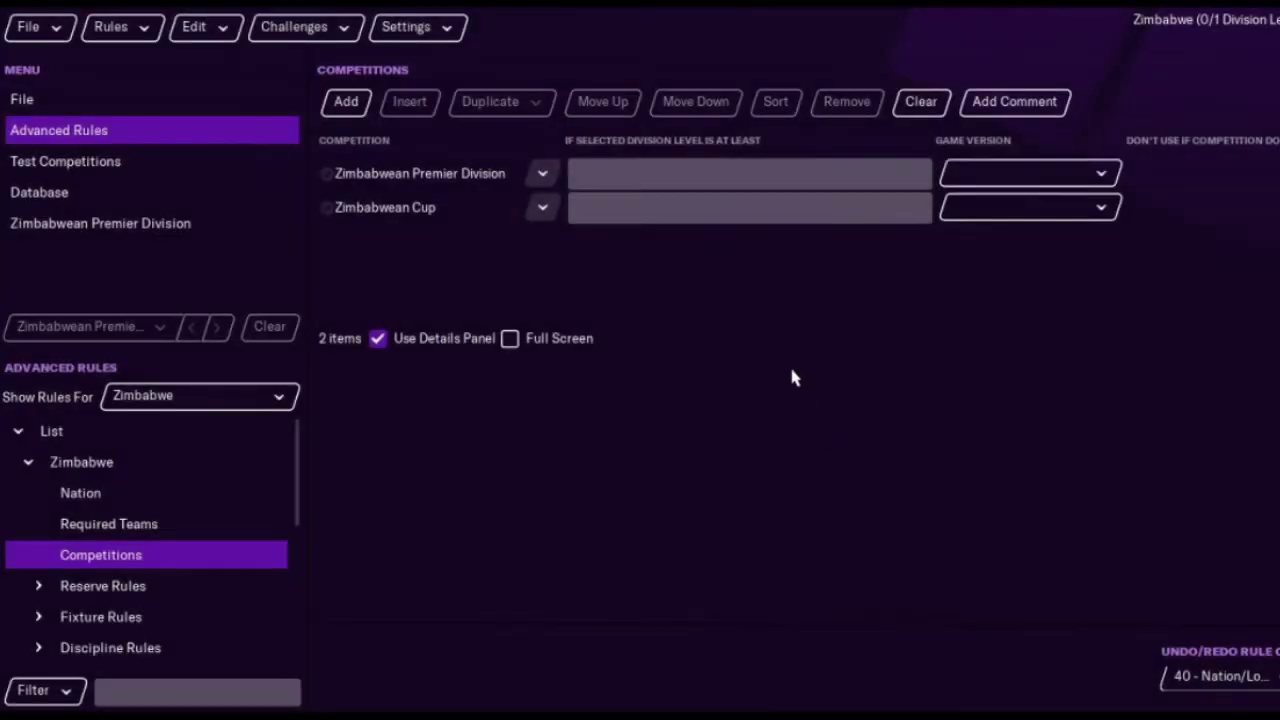
# Step: Test the advanced rules for all Zimbabwean division levels
pyautogui.click(120, 36)
pyautogui.moveTo(222, 208)
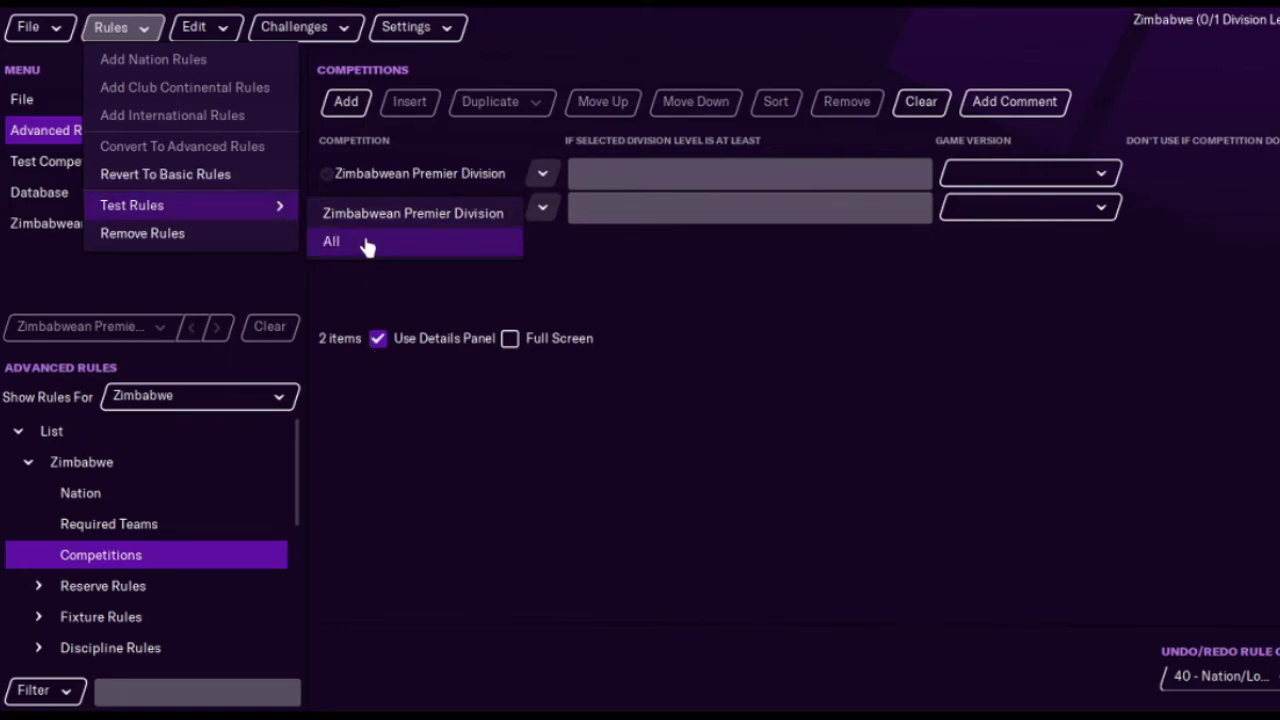
pyautogui.click(367, 247)
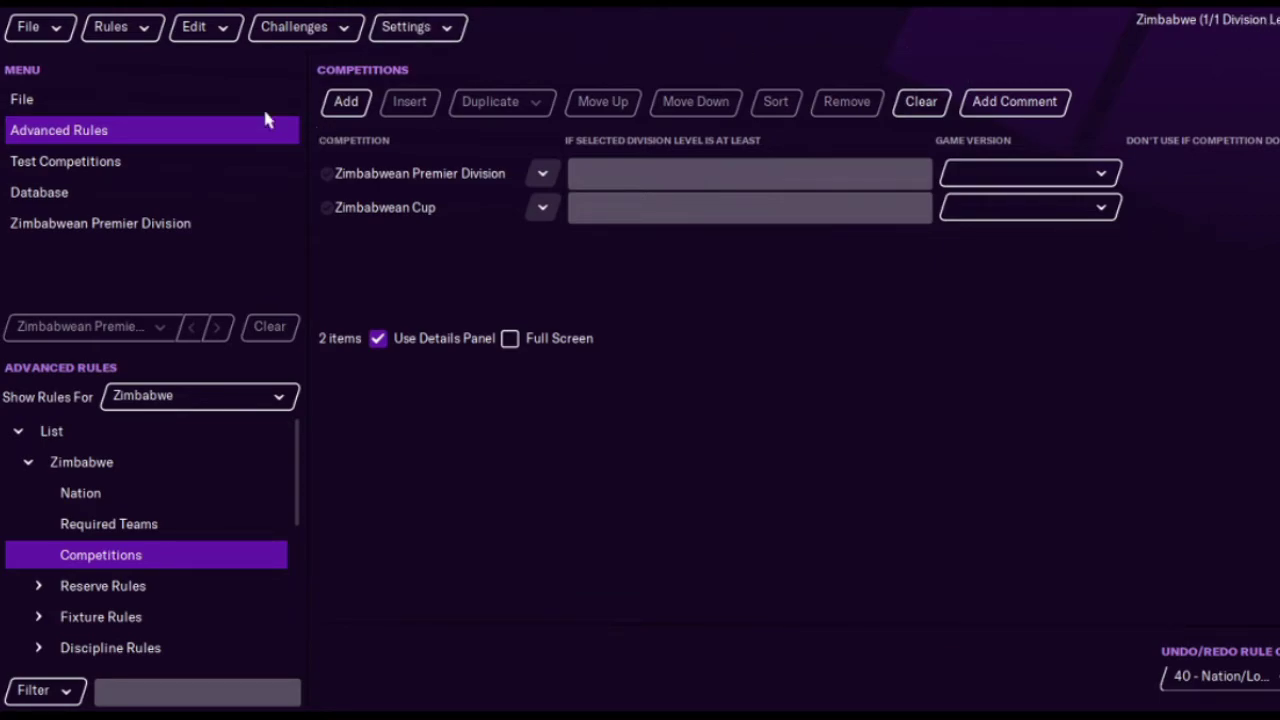
# Step: Save the editor data again with the tested rules
pyautogui.click(27, 29)
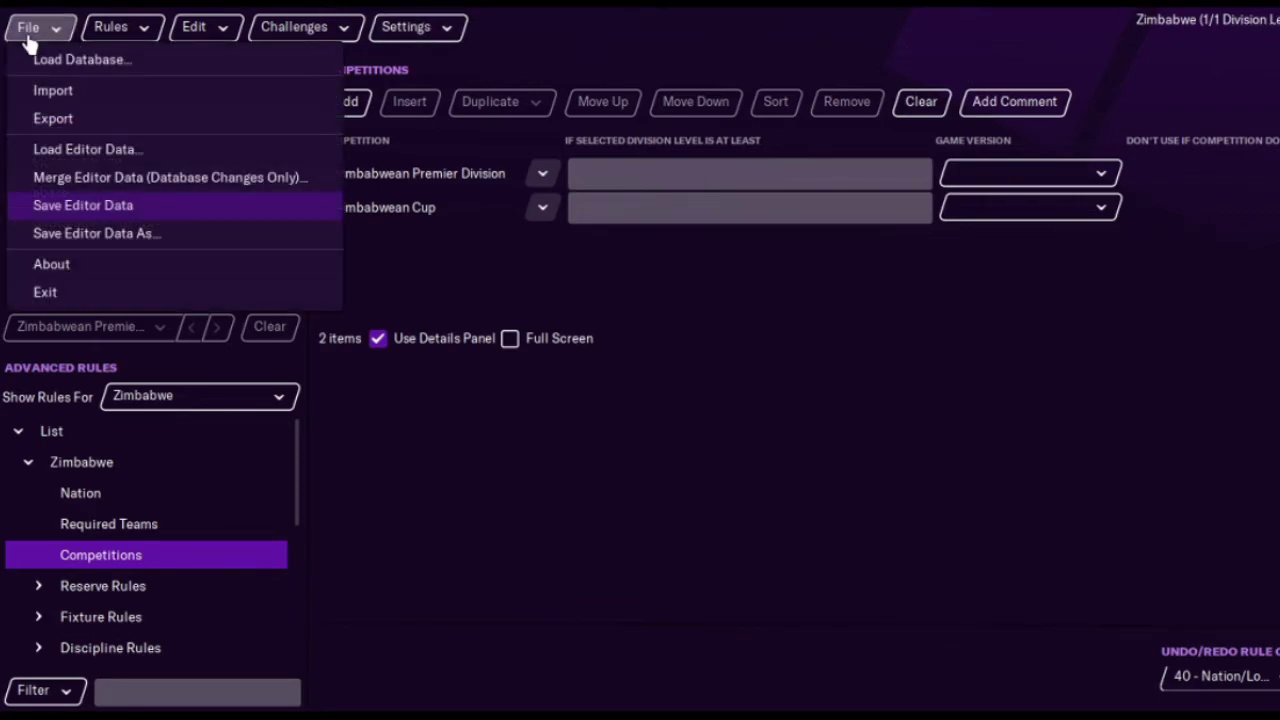
pyautogui.click(126, 208)
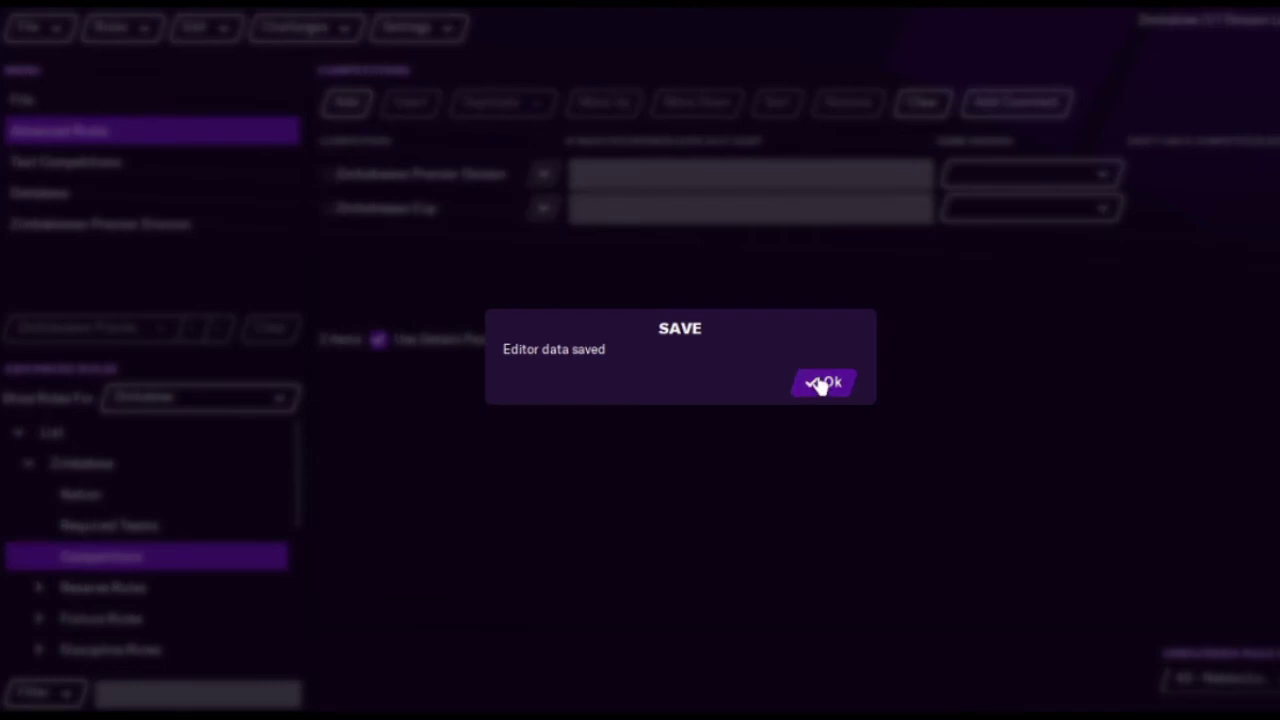
pyautogui.click(822, 385)
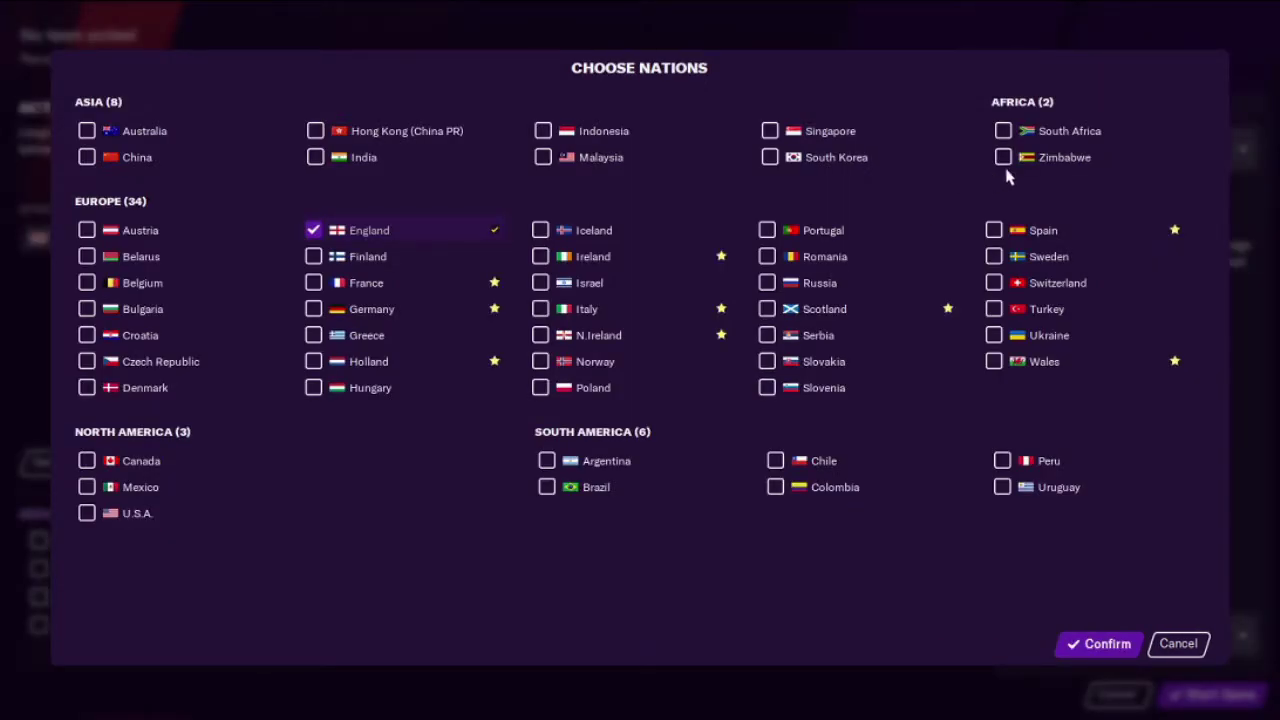
# Step: Choose Zimbabwe as the active nation and start the game with the Zimbabwean Premier Division playable
pyautogui.click(1004, 166)
pyautogui.click(1104, 646)
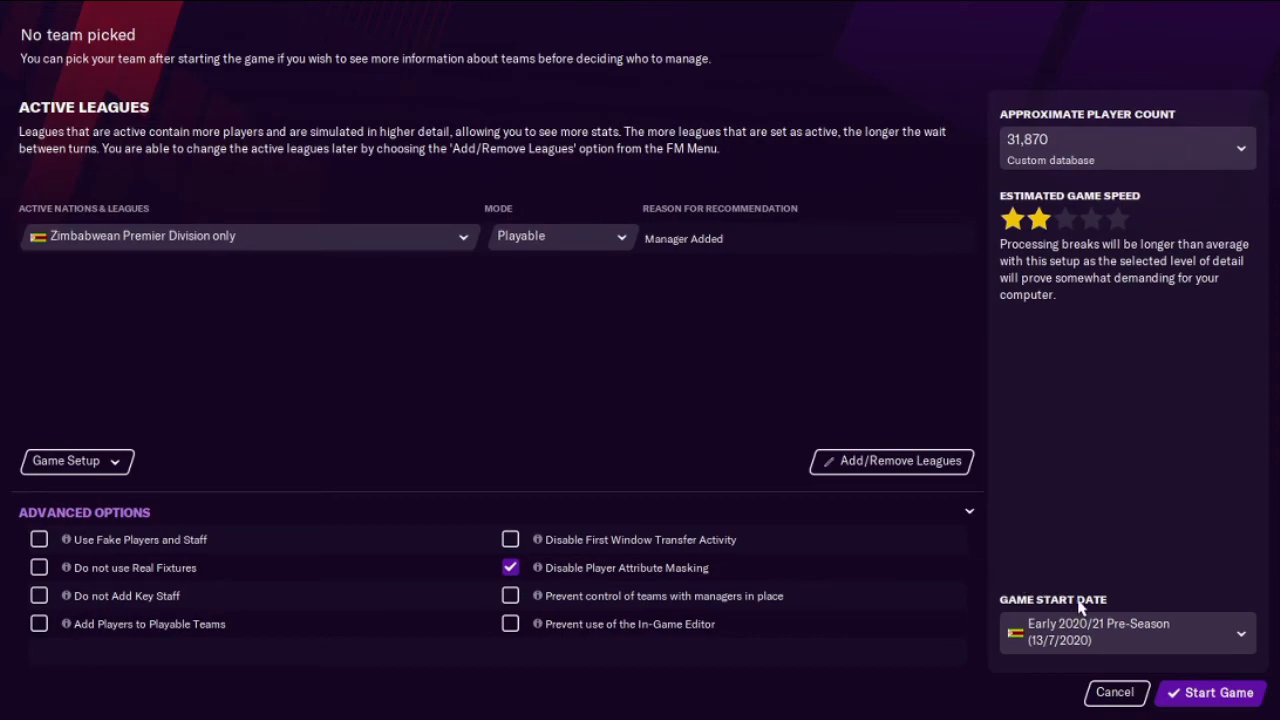
pyautogui.click(1190, 694)
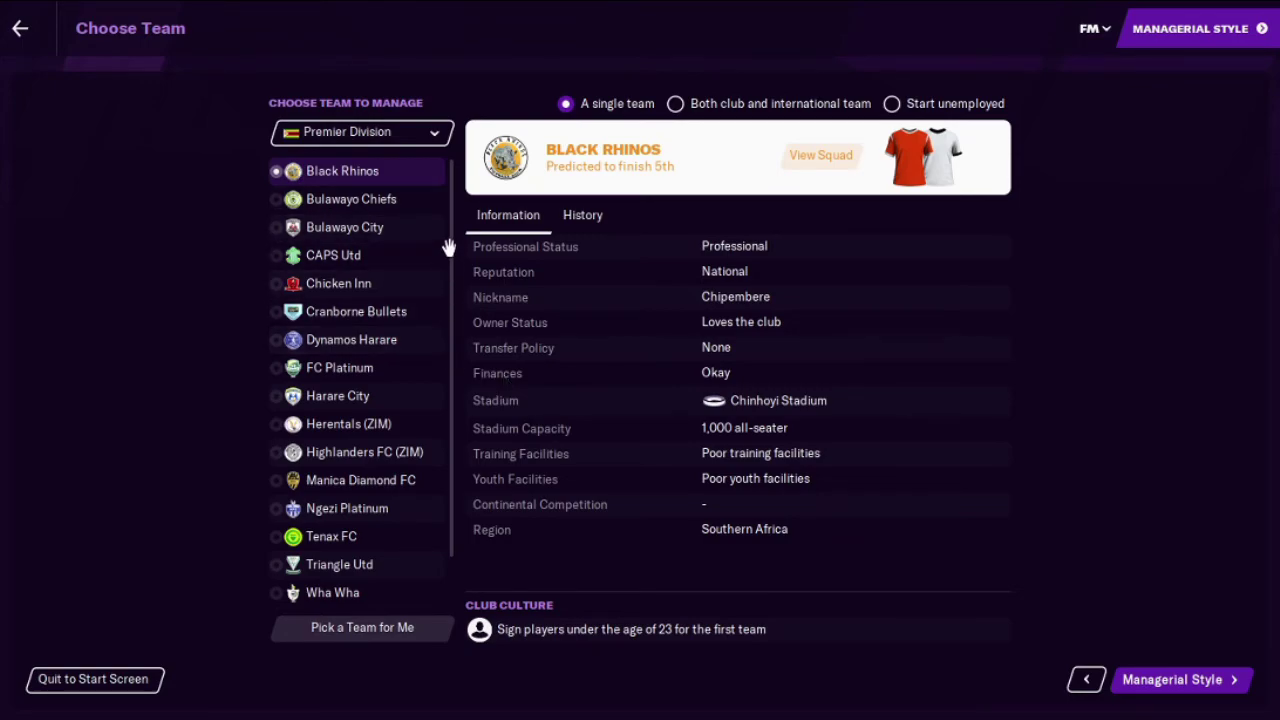
# Step: Look through the Premier Division team list, checking club information for FC Platinum, Harare City, Manica Diamond FC and Ngezi Platinum
pyautogui.scroll(-1, 451, 266)
pyautogui.click(401, 325)
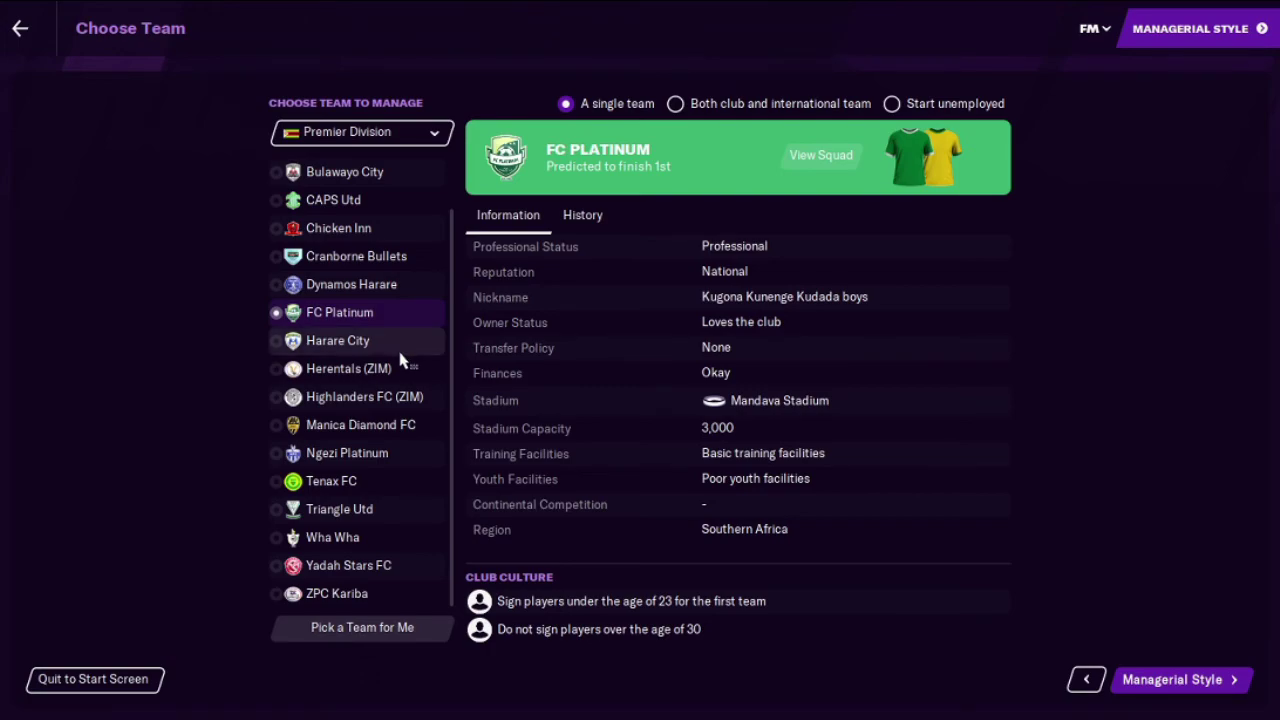
pyautogui.click(401, 348)
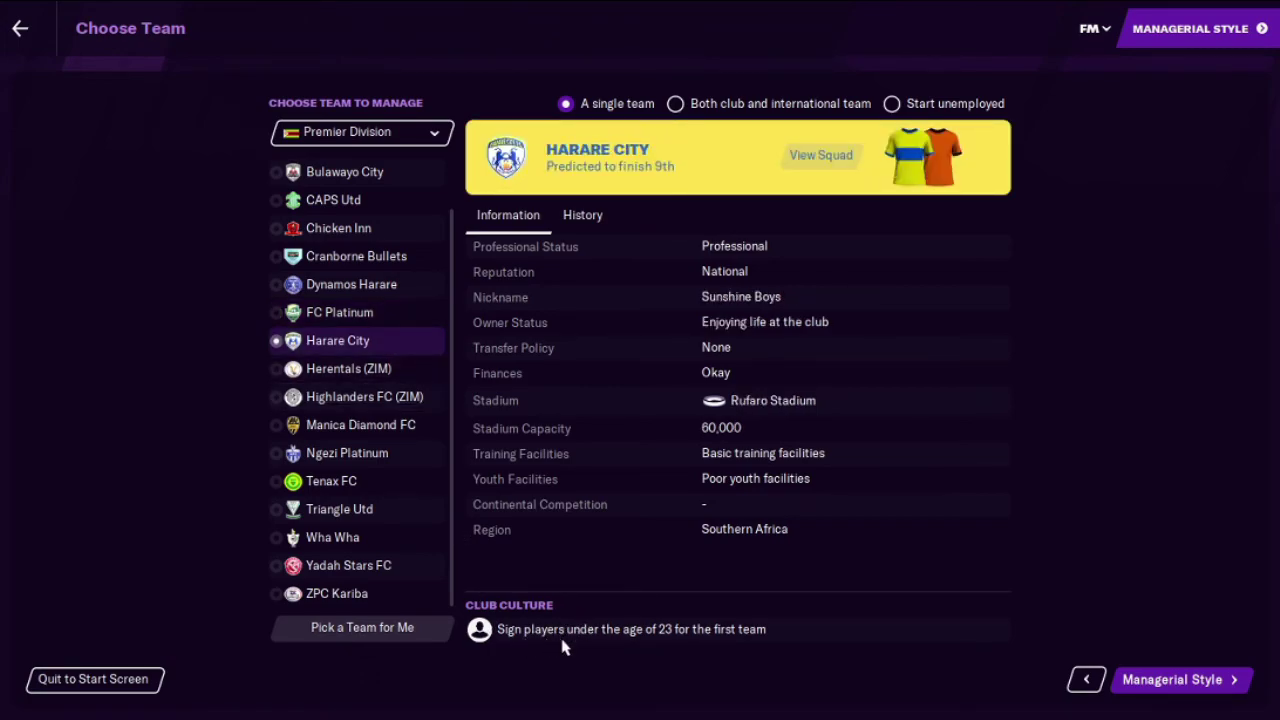
pyautogui.click(436, 429)
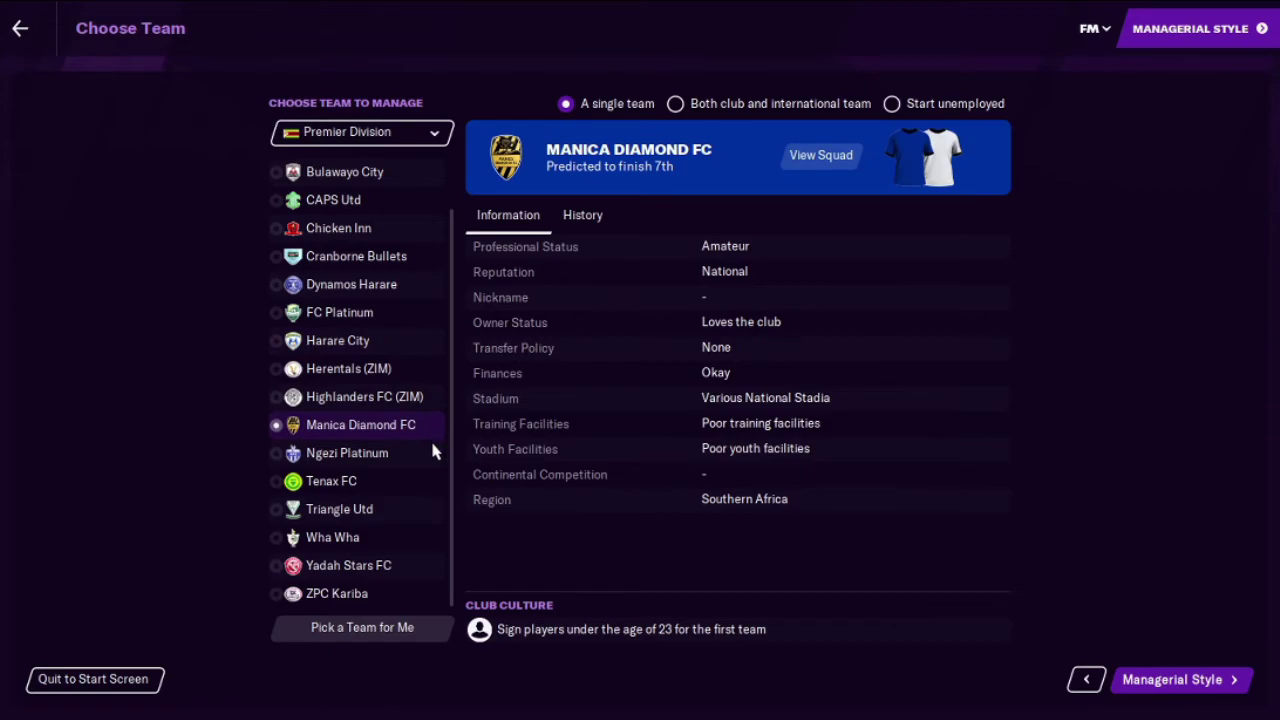
pyautogui.click(431, 454)
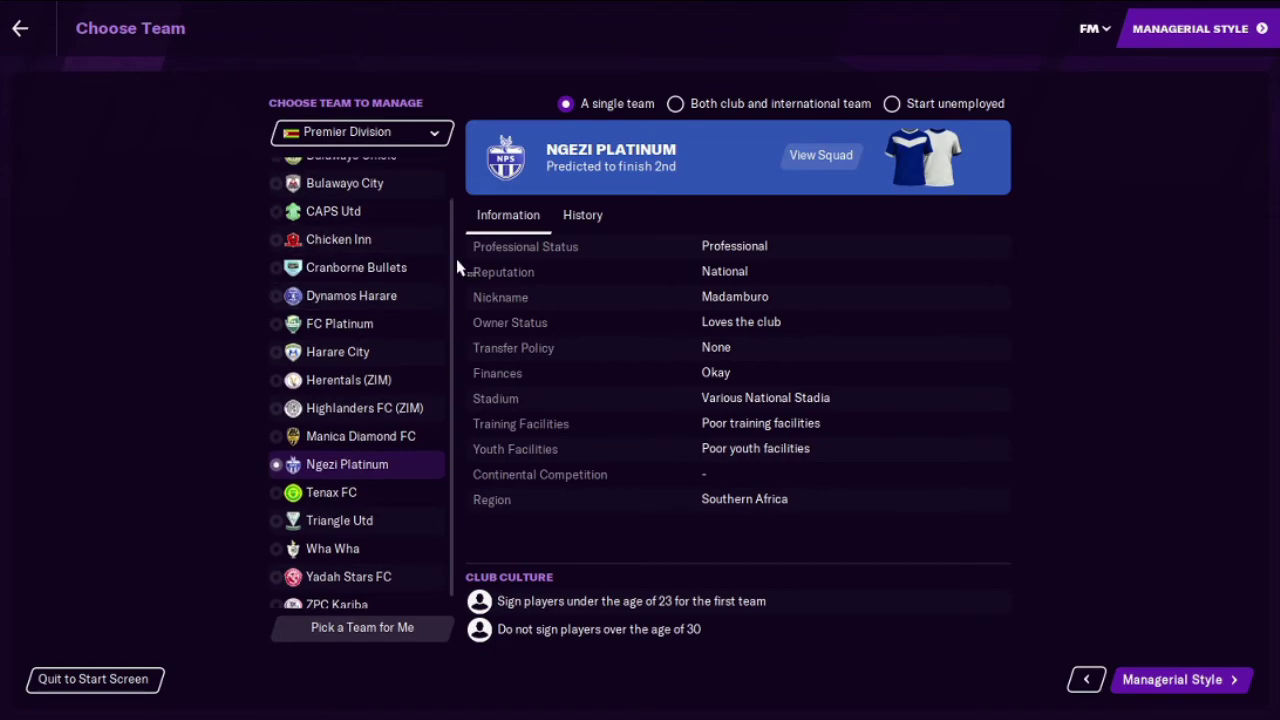
pyautogui.scroll(1, 457, 268)
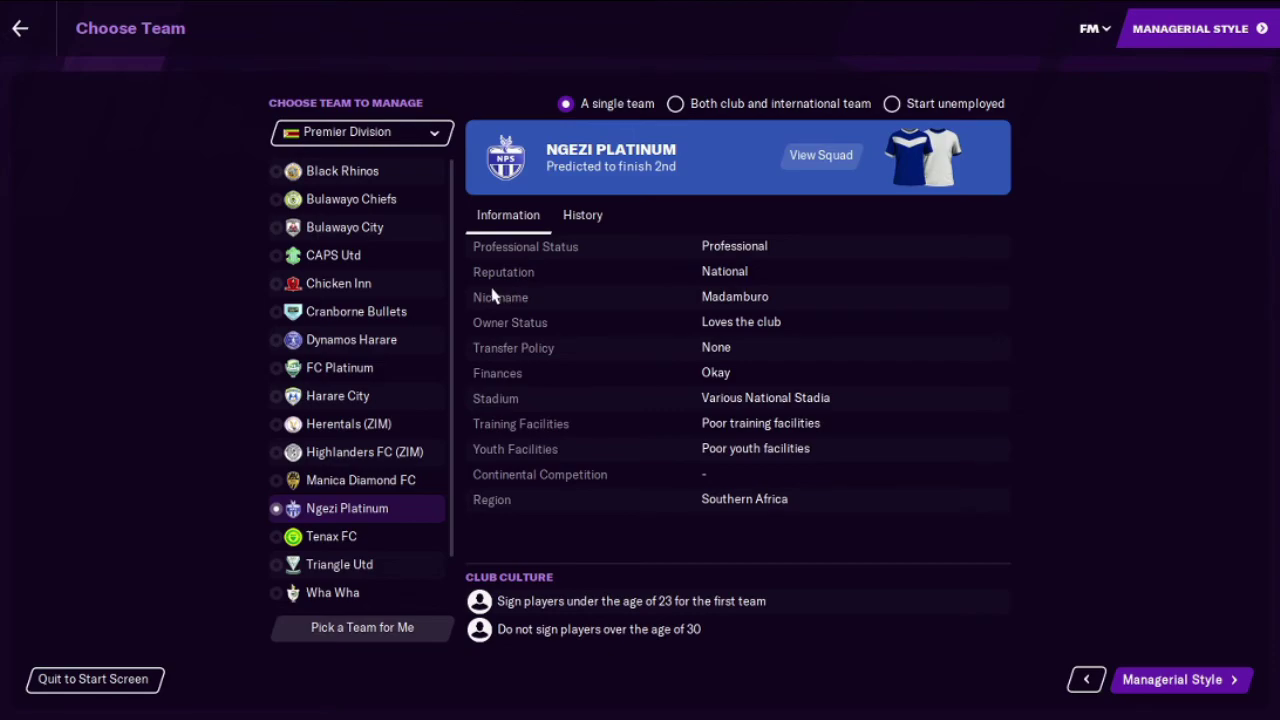
# Step: Choose Chicken Inn as the team to manage and confirm the default managerial style
pyautogui.click(397, 290)
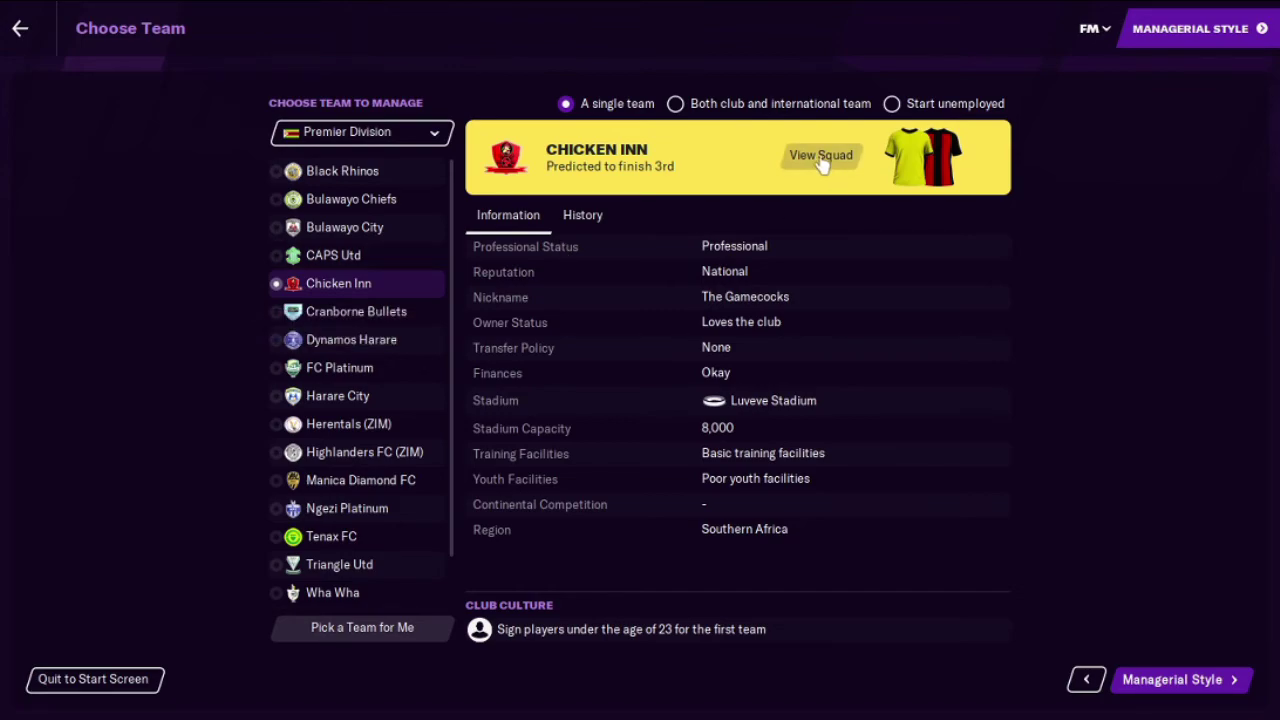
pyautogui.click(1157, 681)
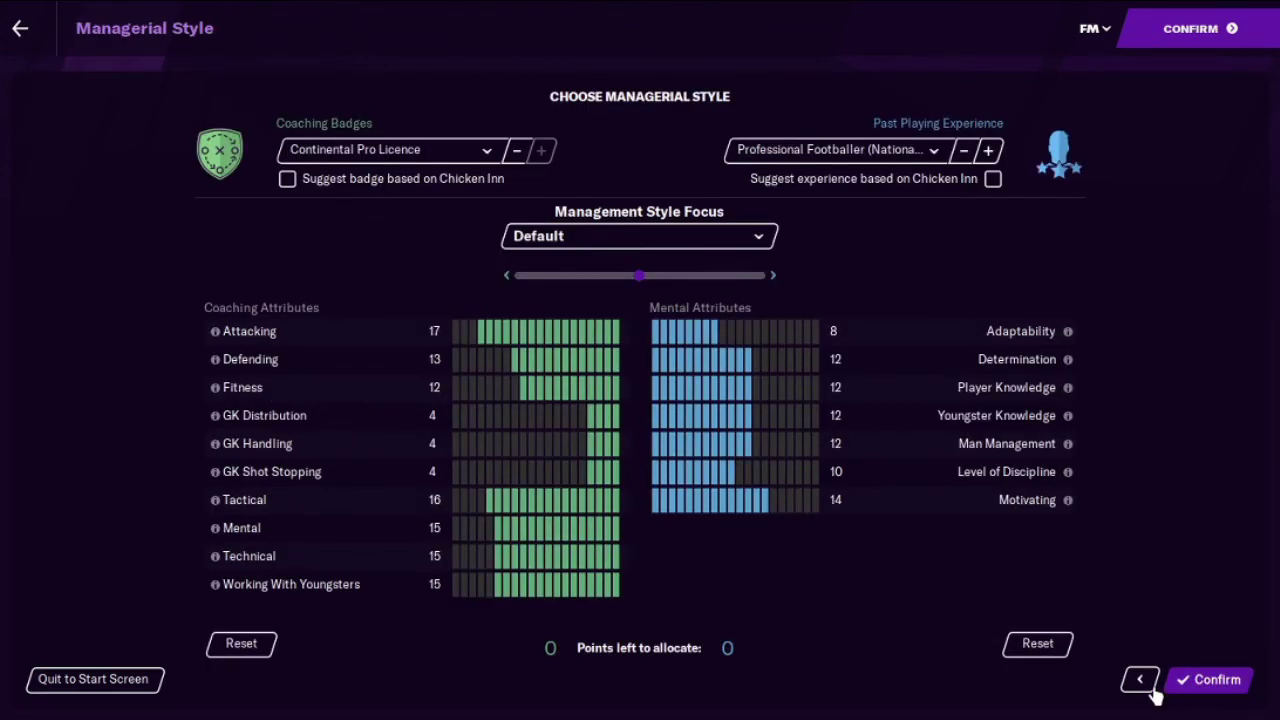
pyautogui.click(1200, 682)
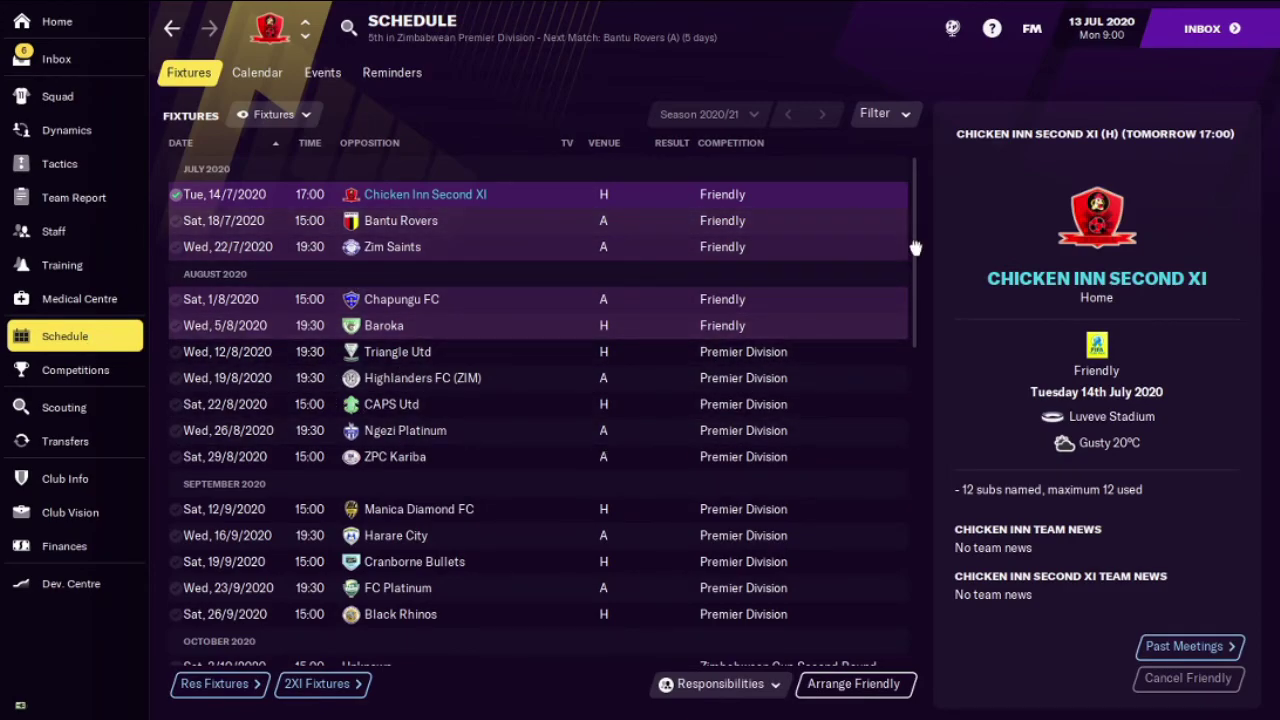
pyautogui.moveTo(915, 247); pyautogui.dragTo(840, 366)
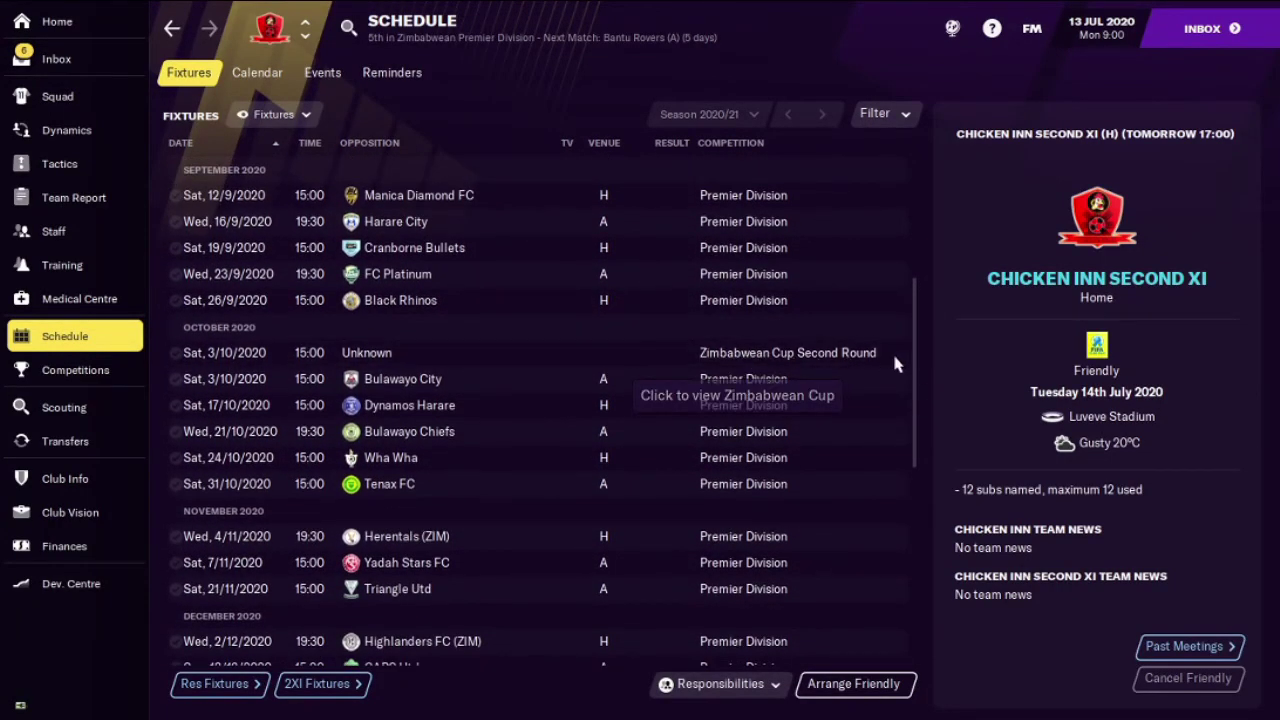
pyautogui.moveTo(914, 323); pyautogui.dragTo(894, 531)
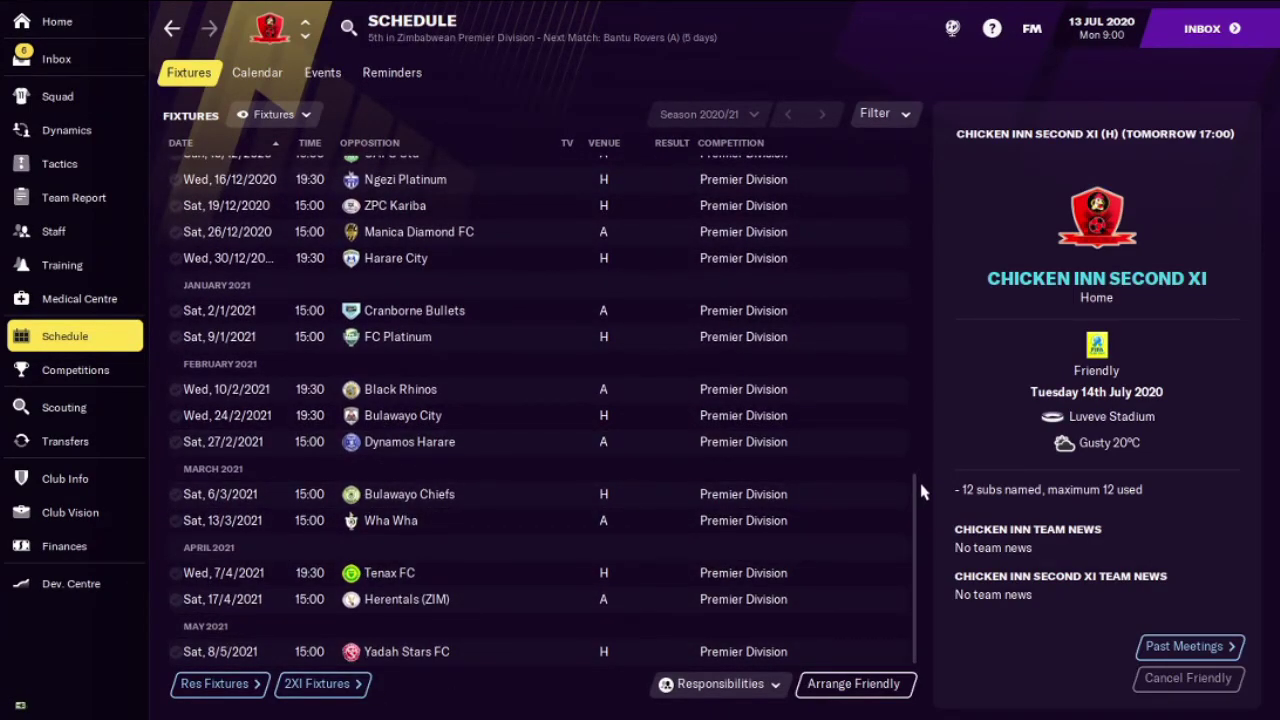
pyautogui.click(463, 39)
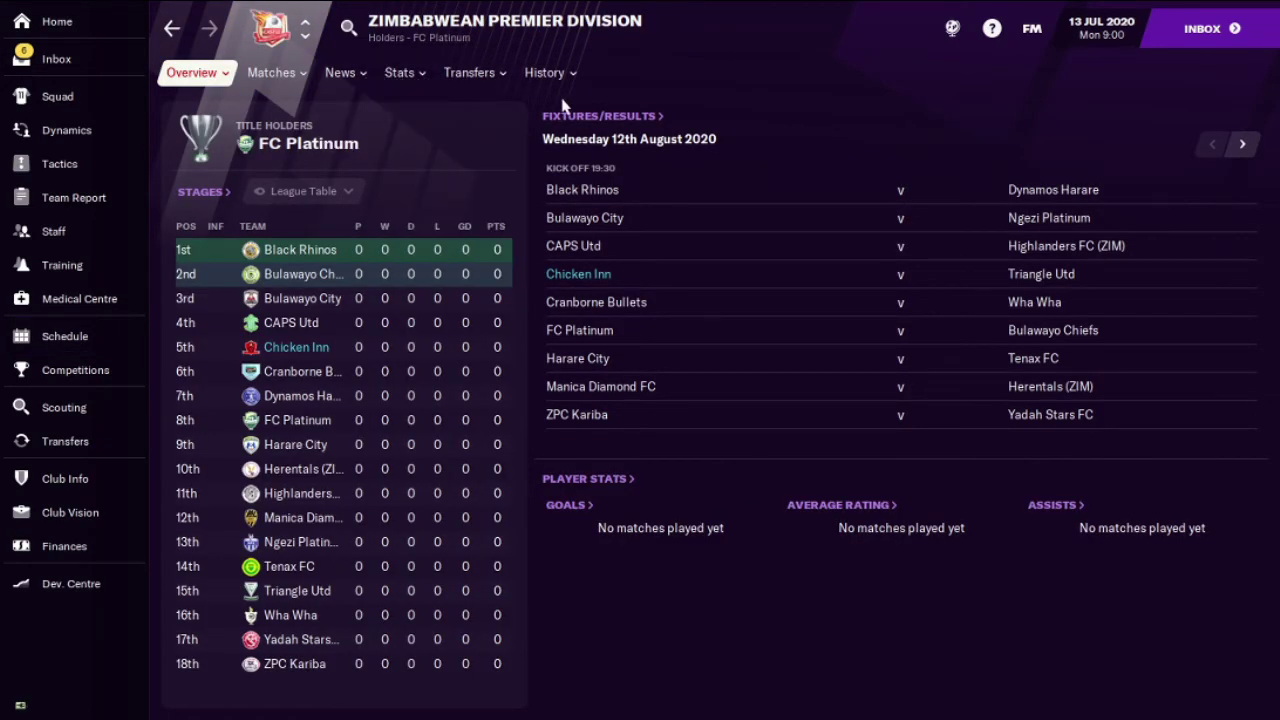
# Step: Examine the Zimbabwean Premier Division's rules, from season dates and general competition rules to transfer windows, loans and stadium requirements
pyautogui.moveTo(192, 73)
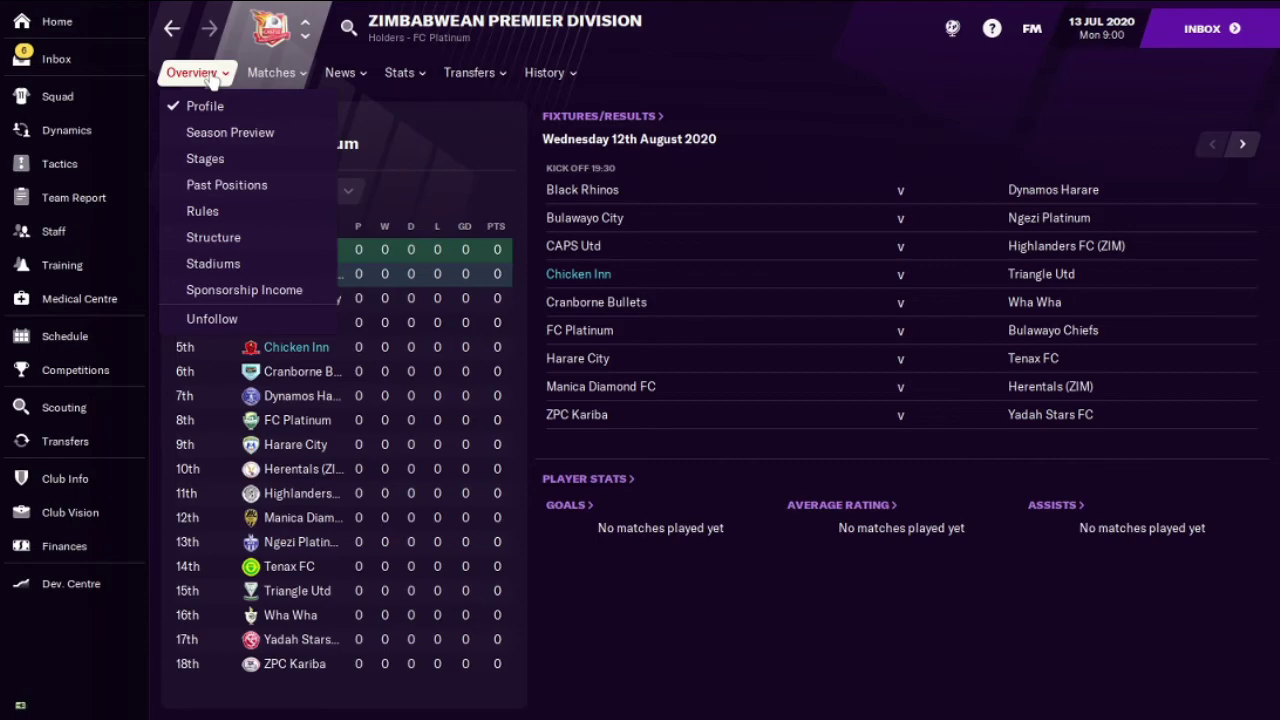
pyautogui.click(251, 211)
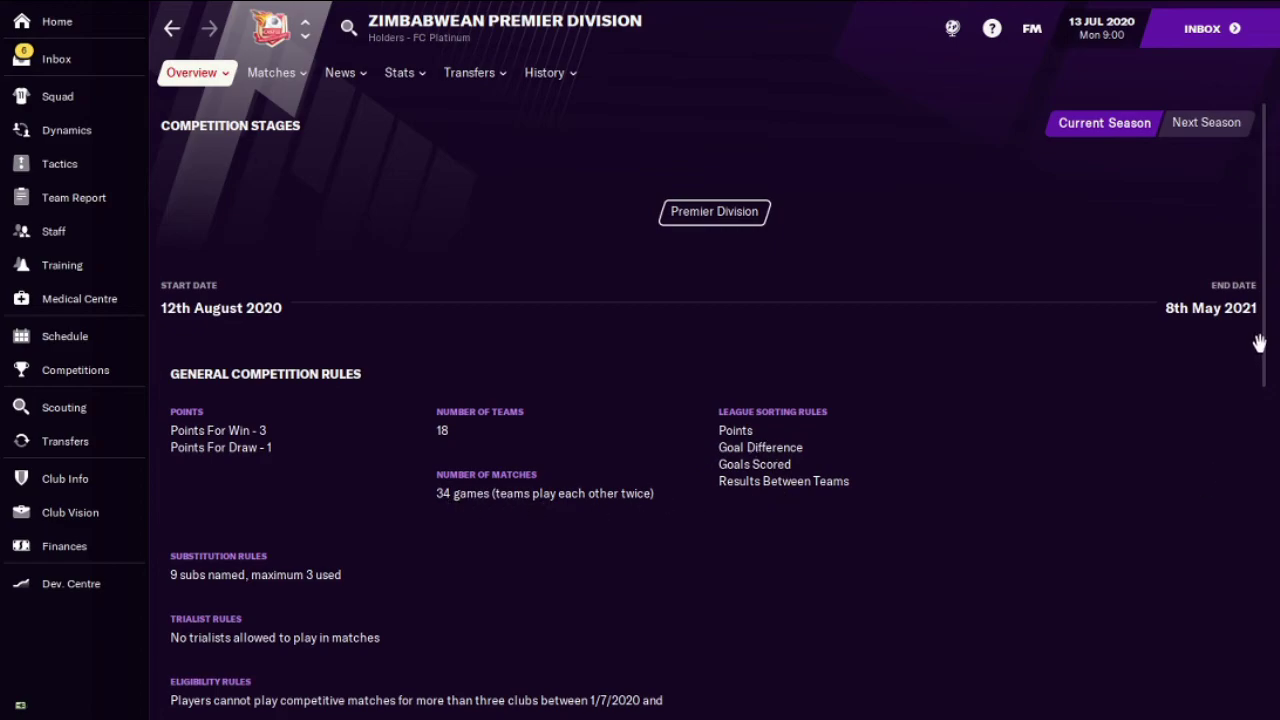
pyautogui.scroll(-2, 1262, 345)
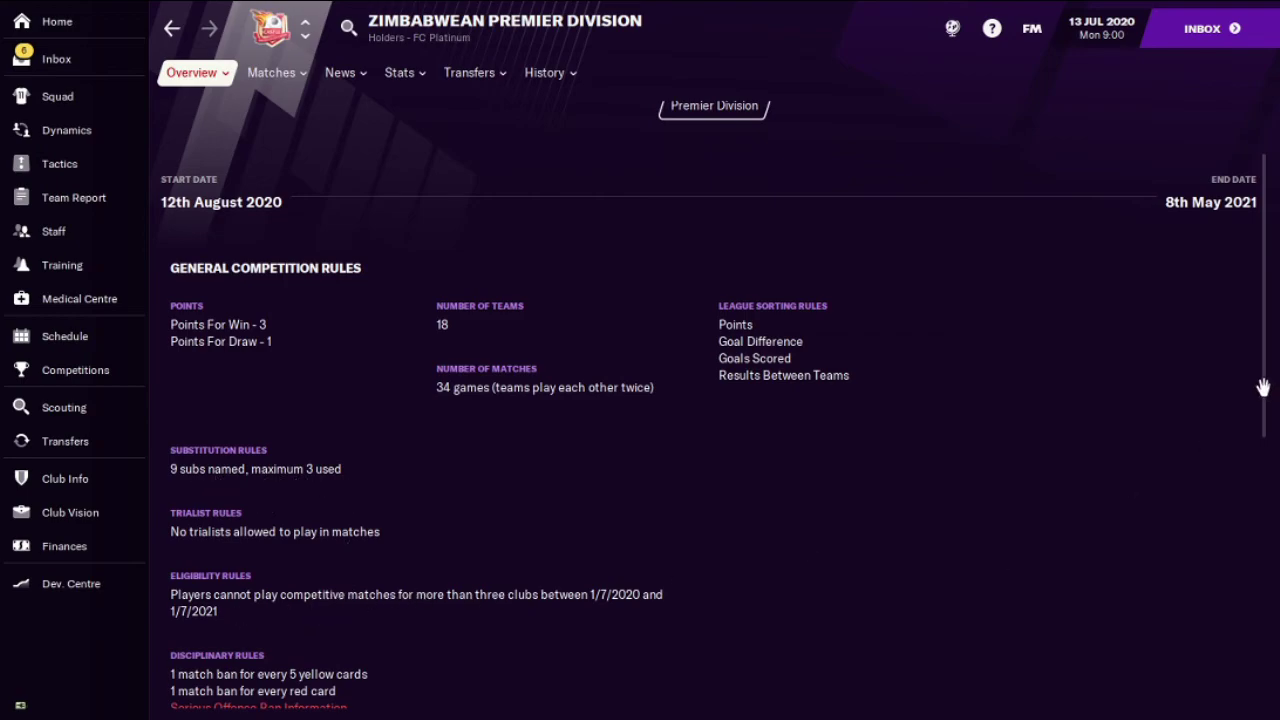
pyautogui.scroll(-5, 1262, 388)
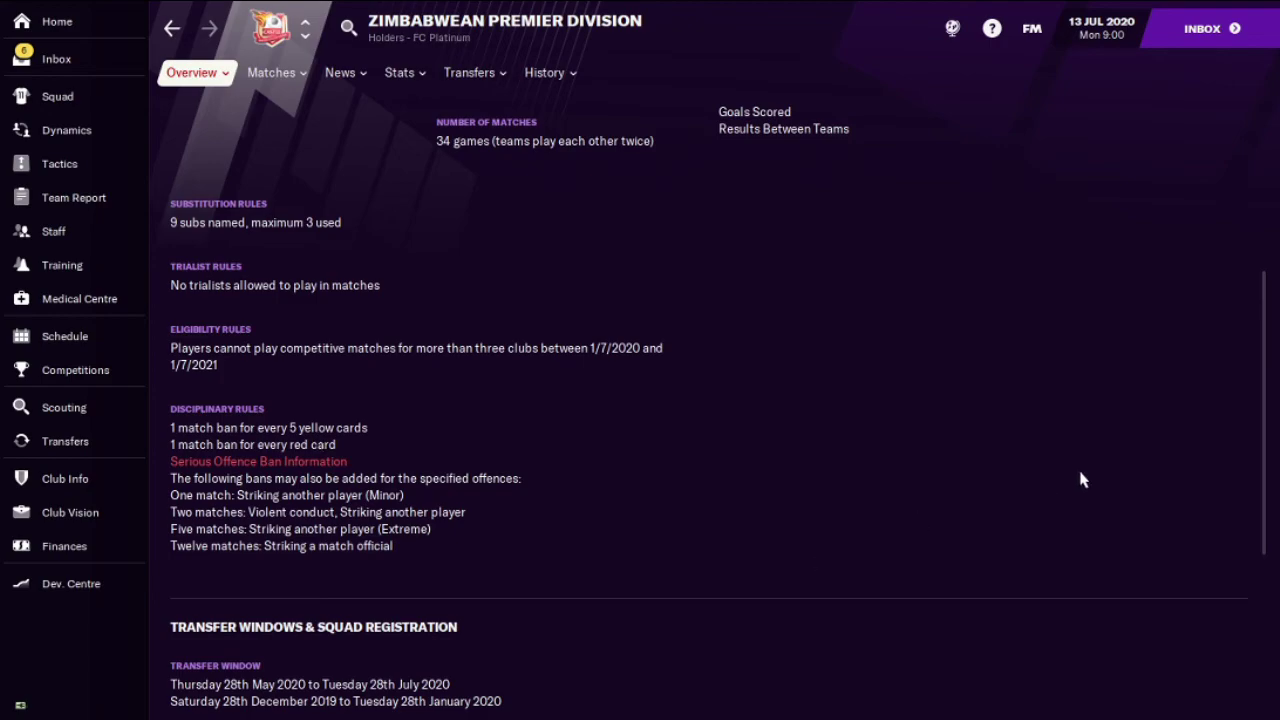
pyautogui.moveTo(1267, 418); pyautogui.dragTo(1264, 548)
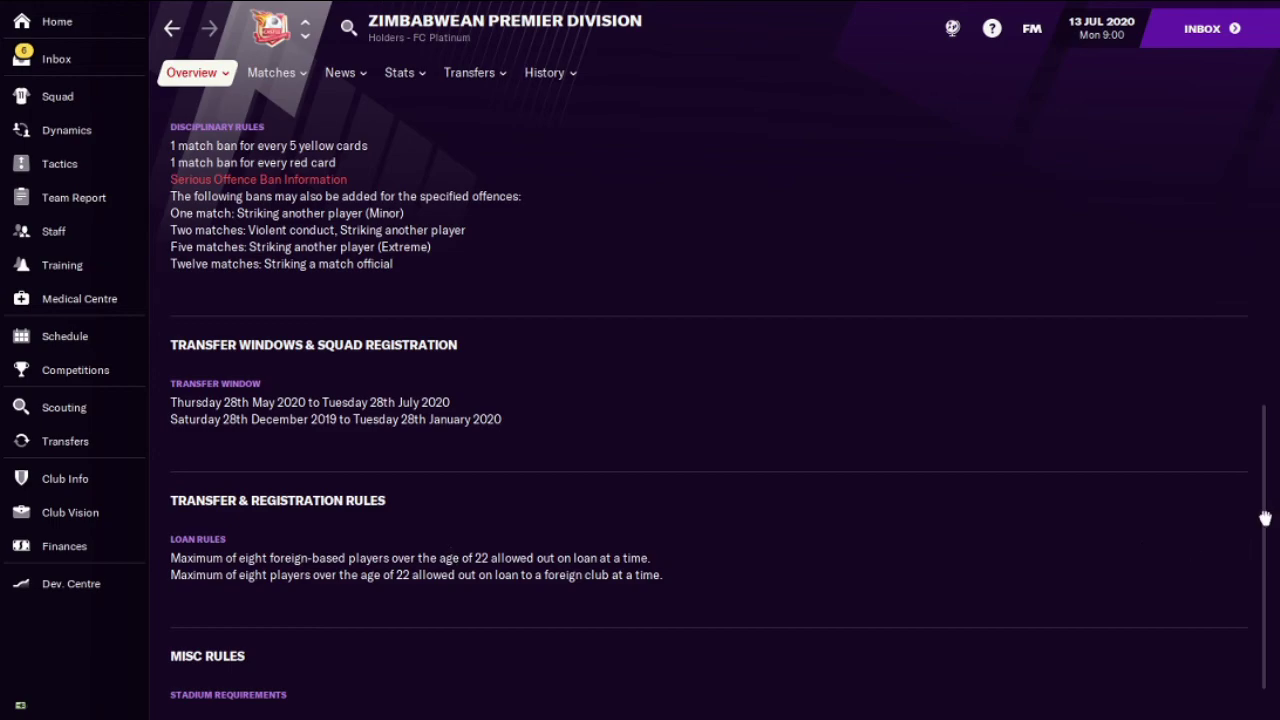
pyautogui.moveTo(1265, 518); pyautogui.dragTo(1265, 190)
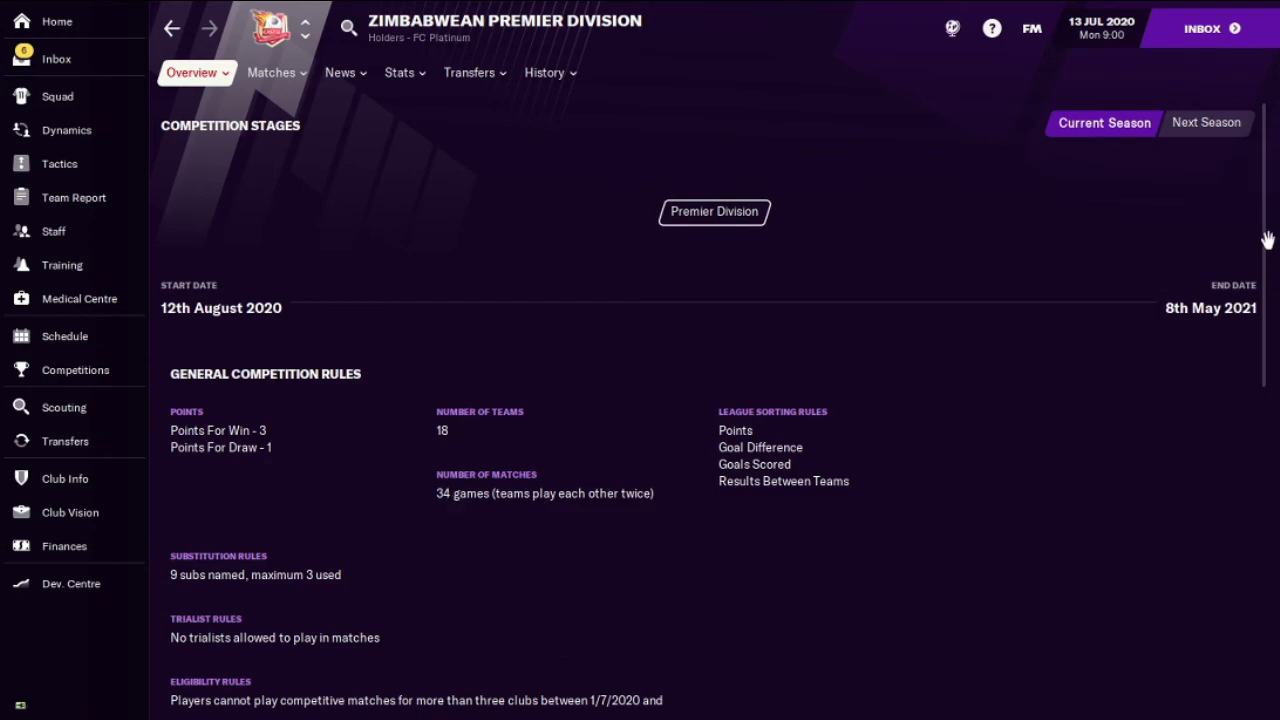
pyautogui.moveTo(1266, 240); pyautogui.dragTo(1229, 603)
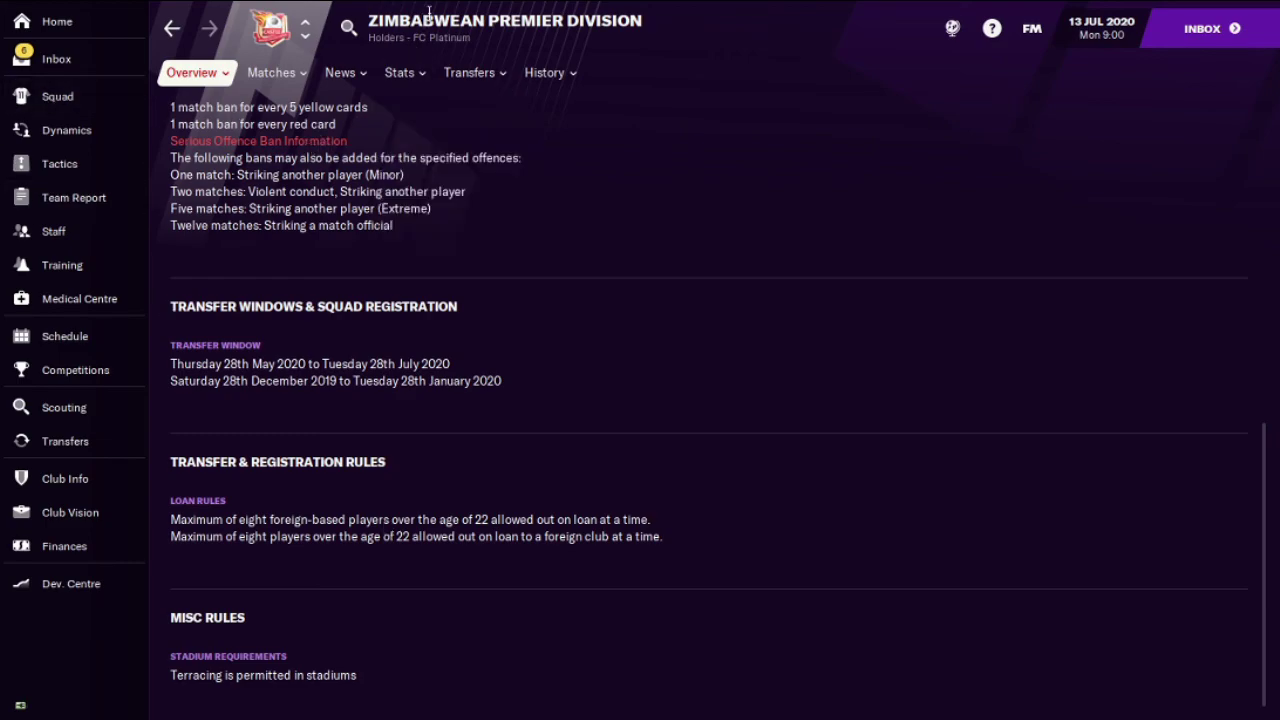
# Step: View the Chicken Inn squad and sort the players by ability, highest first
pyautogui.moveTo(292, 72)
pyautogui.click(100, 104)
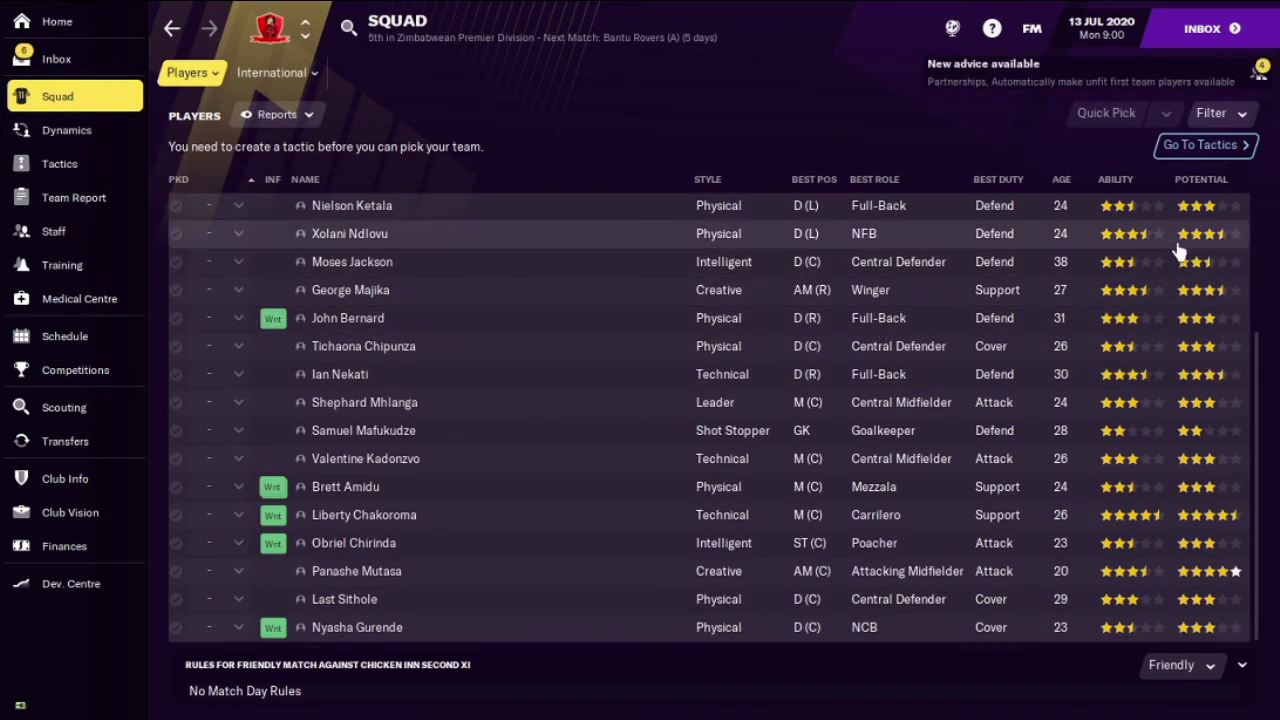
pyautogui.scroll(3, 1254, 420)
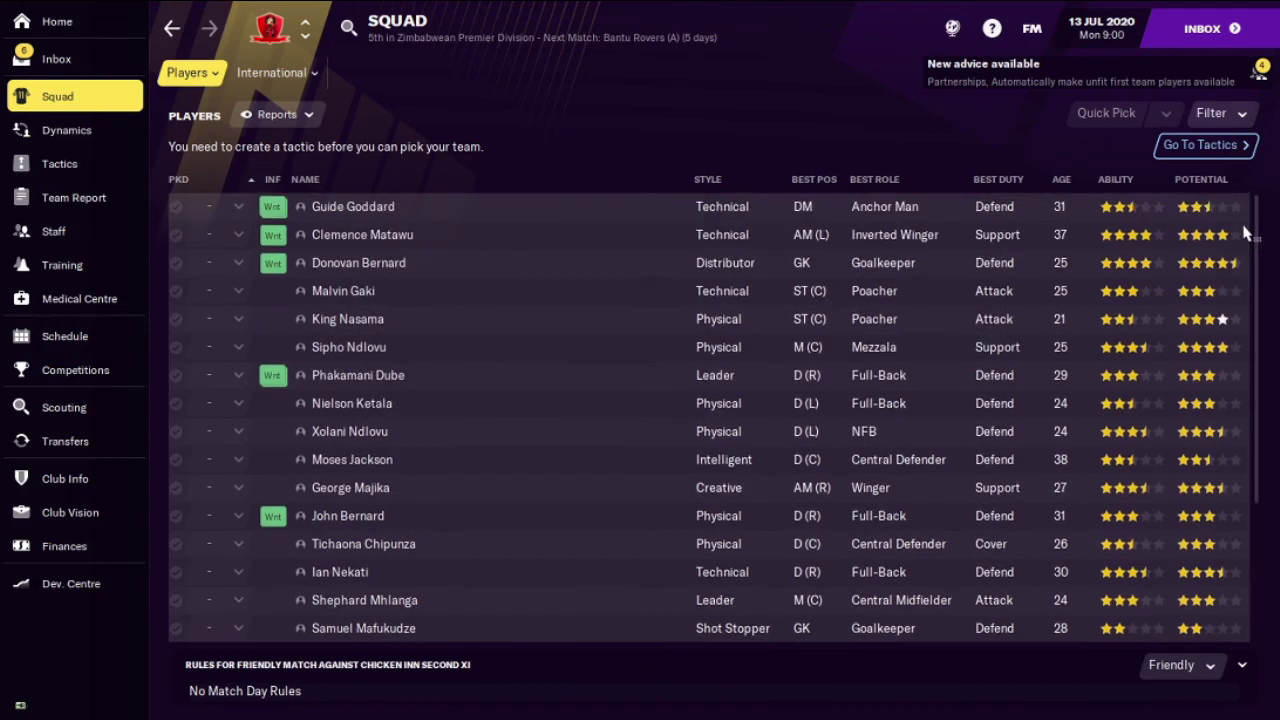
pyautogui.click(1125, 179)
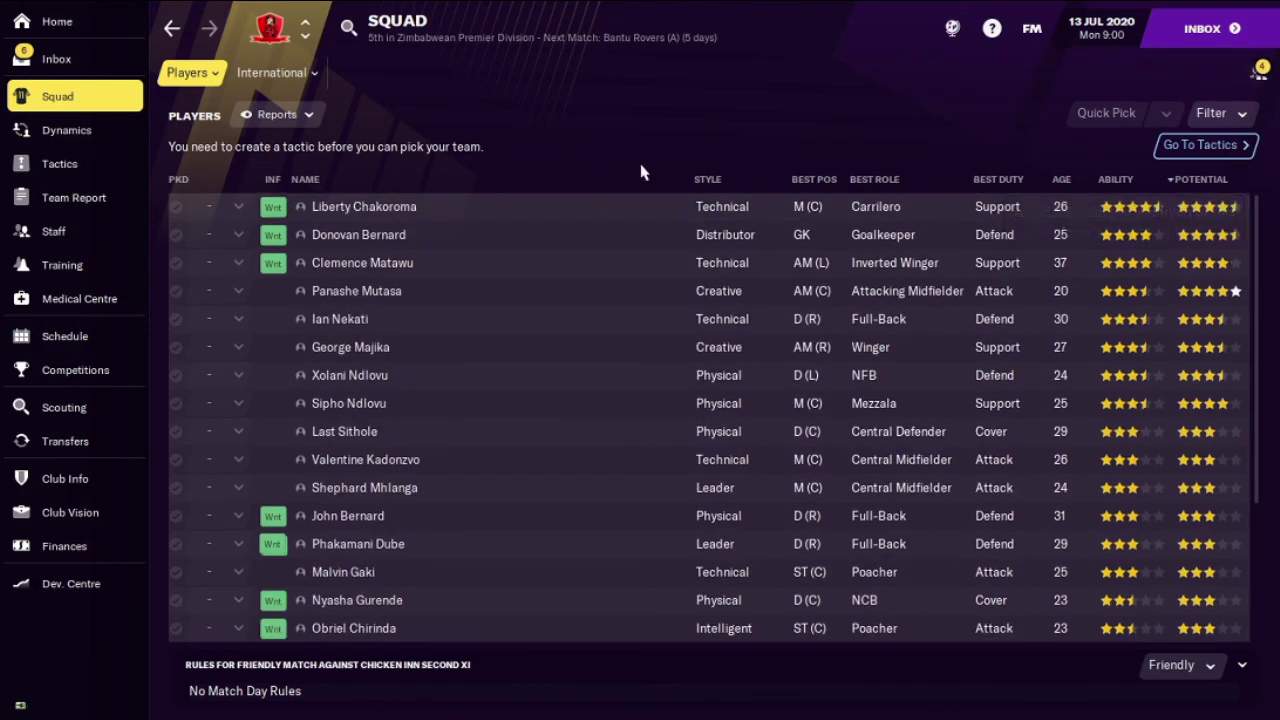
# Step: View the profile and career stats of the highest-rated Chicken Inn player
pyautogui.click(345, 208)
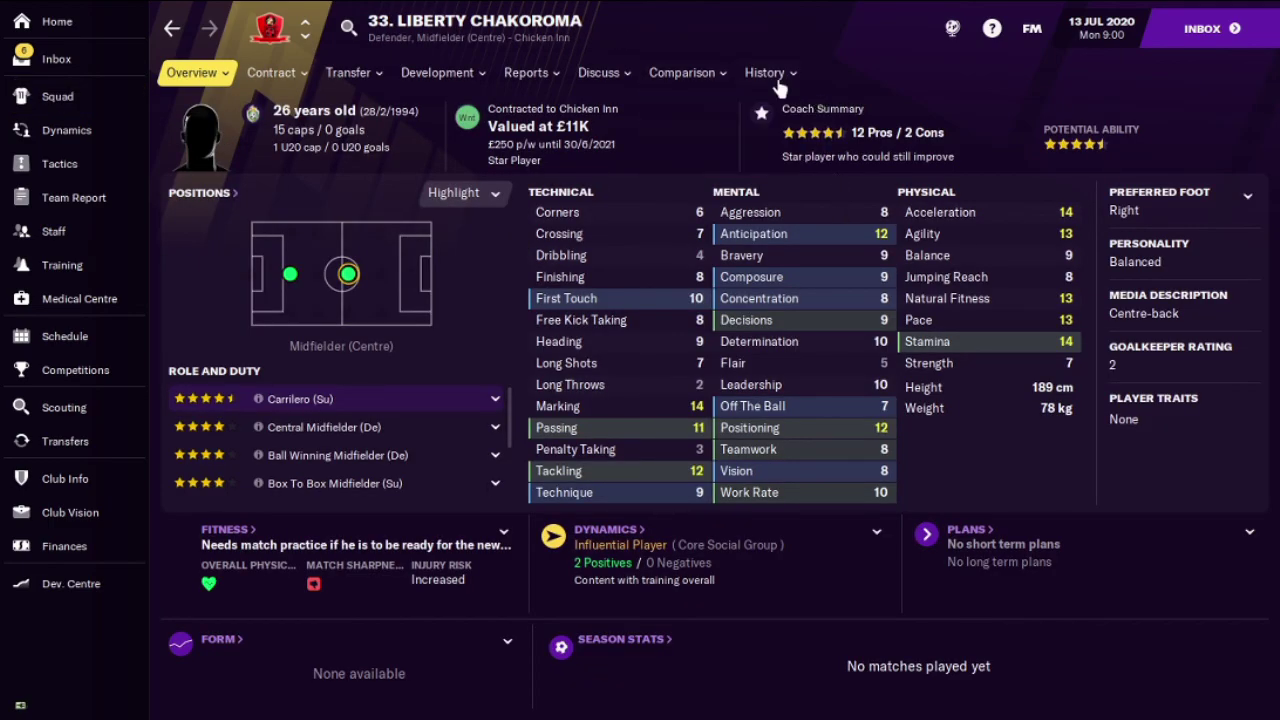
pyautogui.moveTo(777, 84)
pyautogui.click(808, 112)
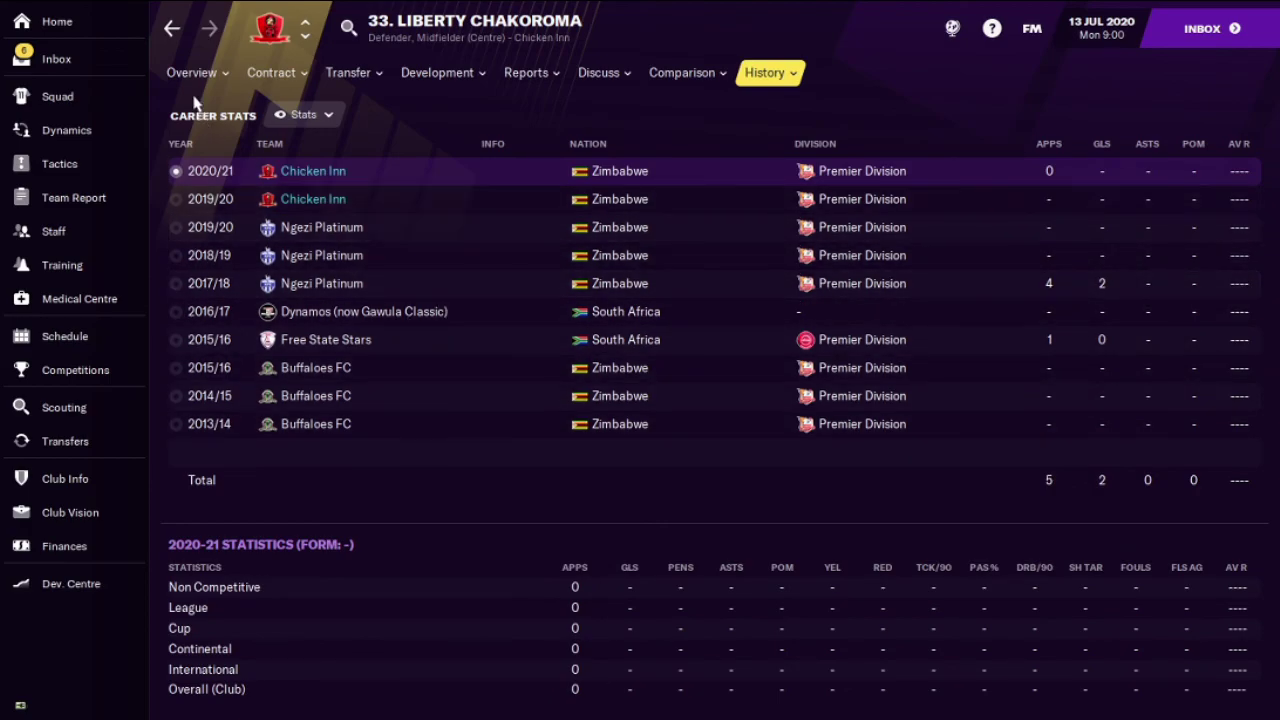
# Step: Return to the Chicken Inn squad list and sort the players by best position
pyautogui.click(174, 31)
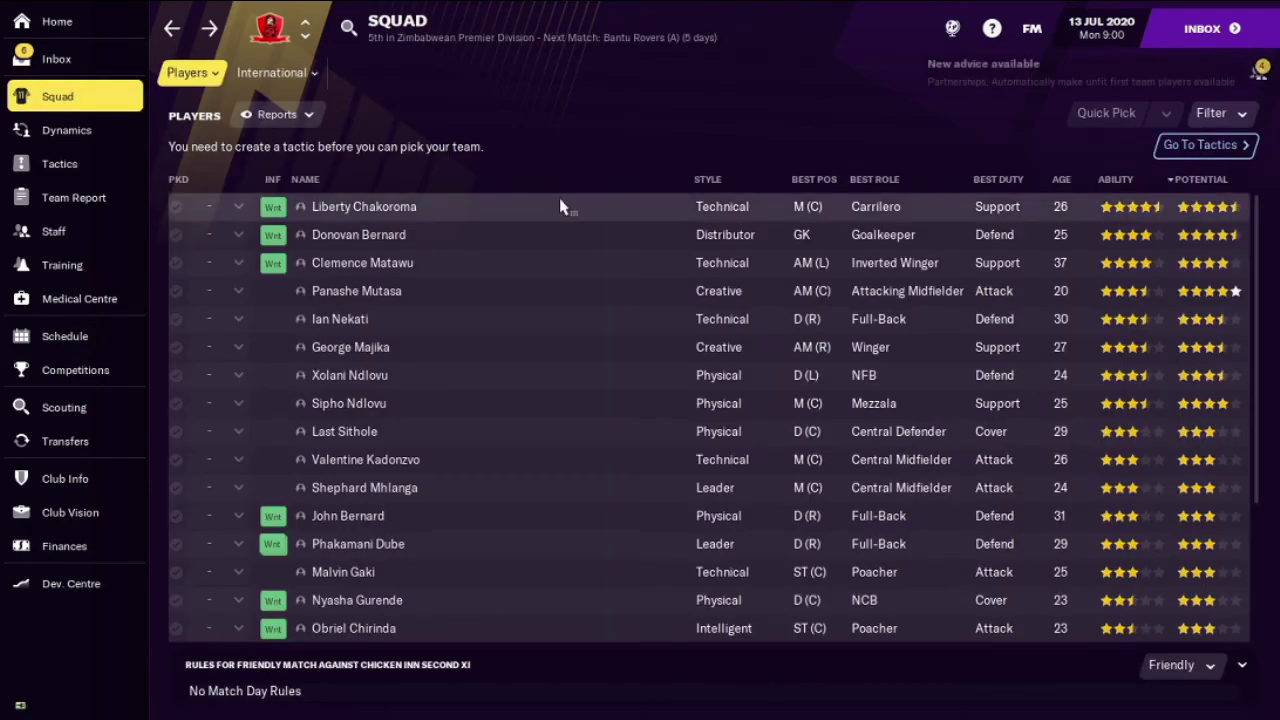
pyautogui.click(805, 182)
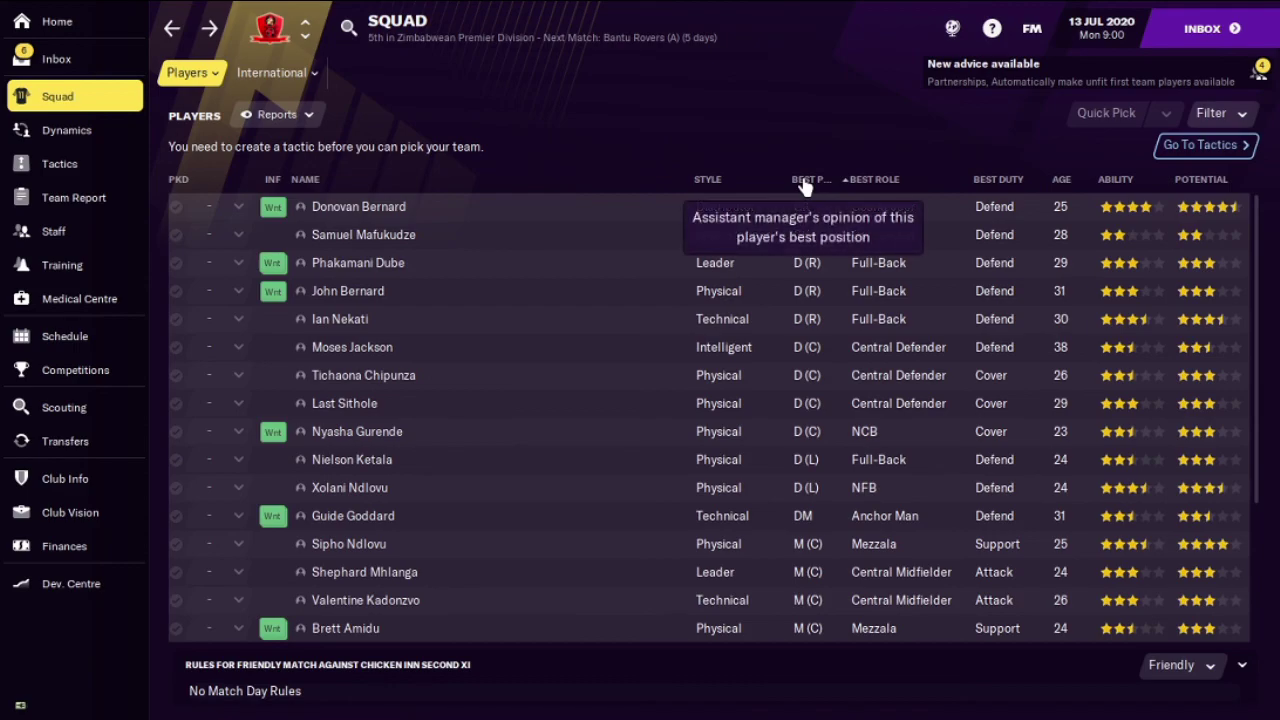